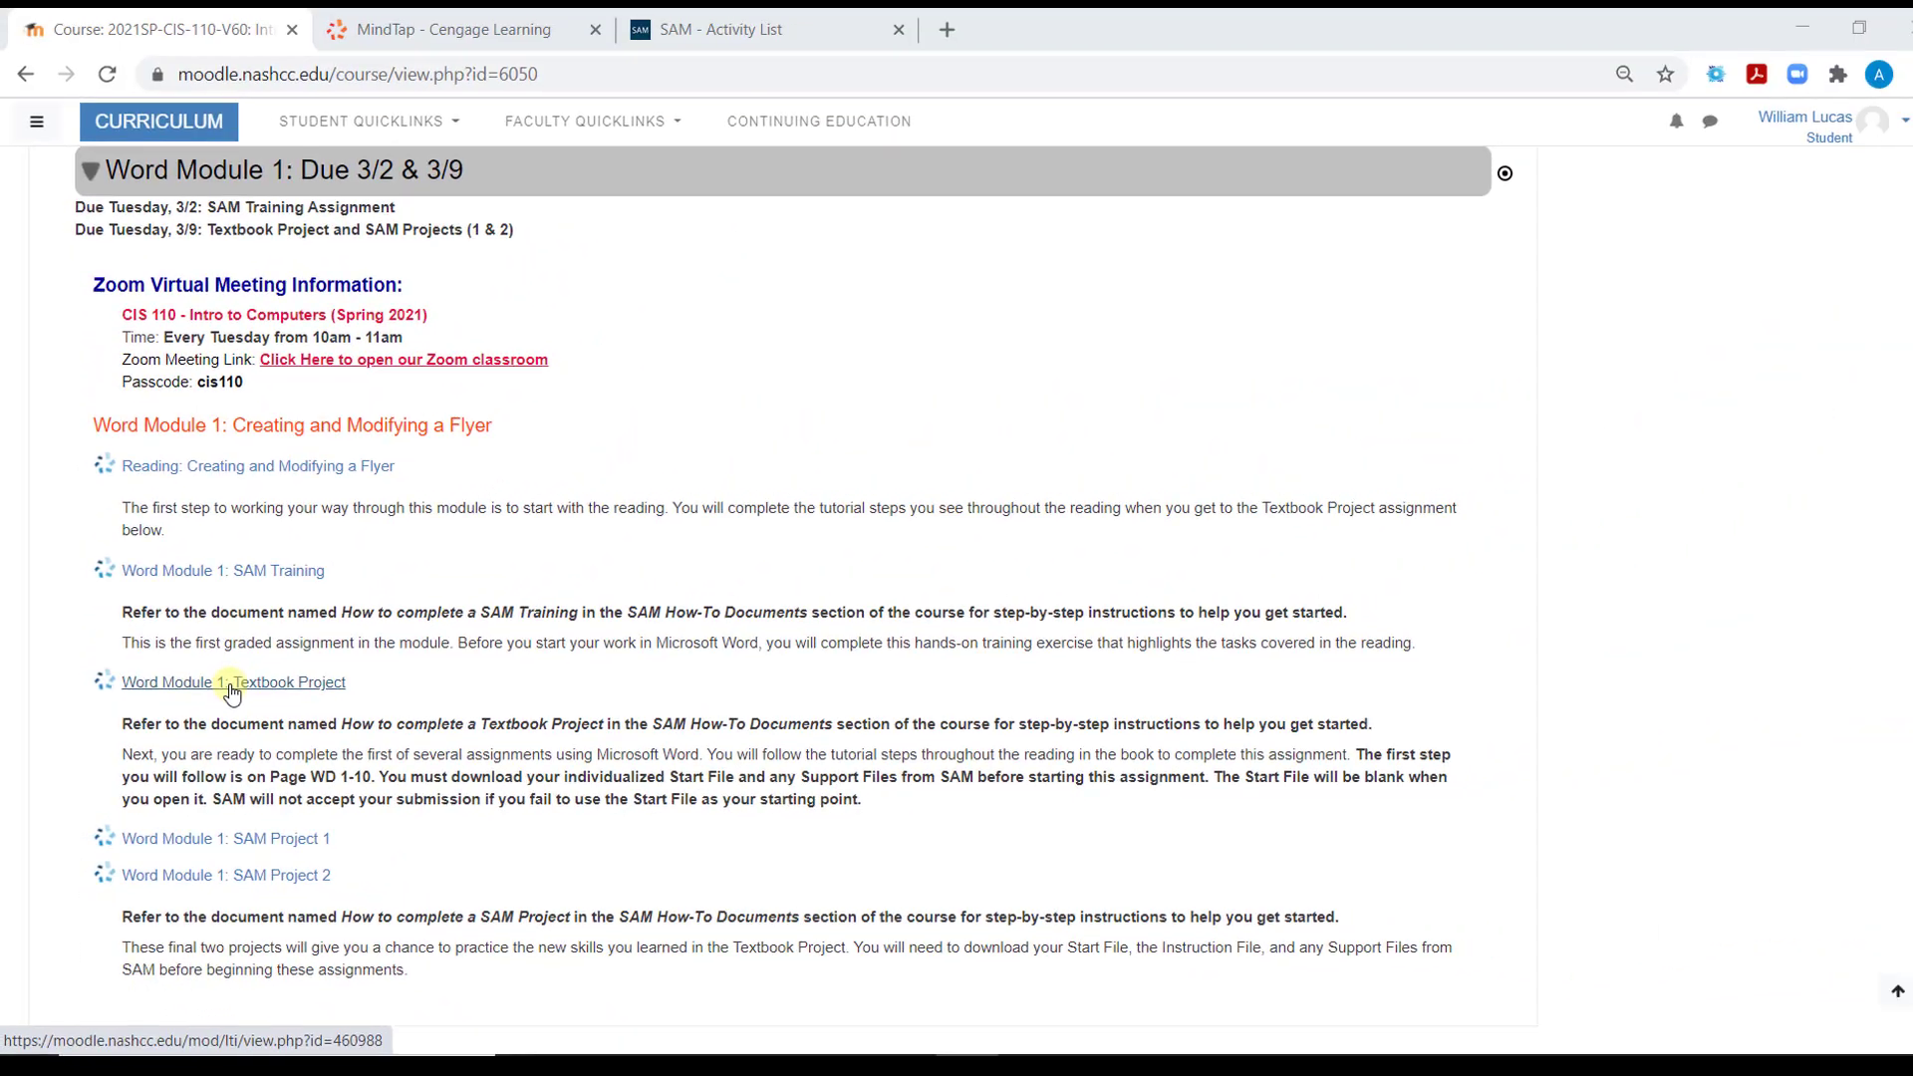
- Open the Word Module 1 - Textbook Project assignment from the activity list and start it
click(337, 543)
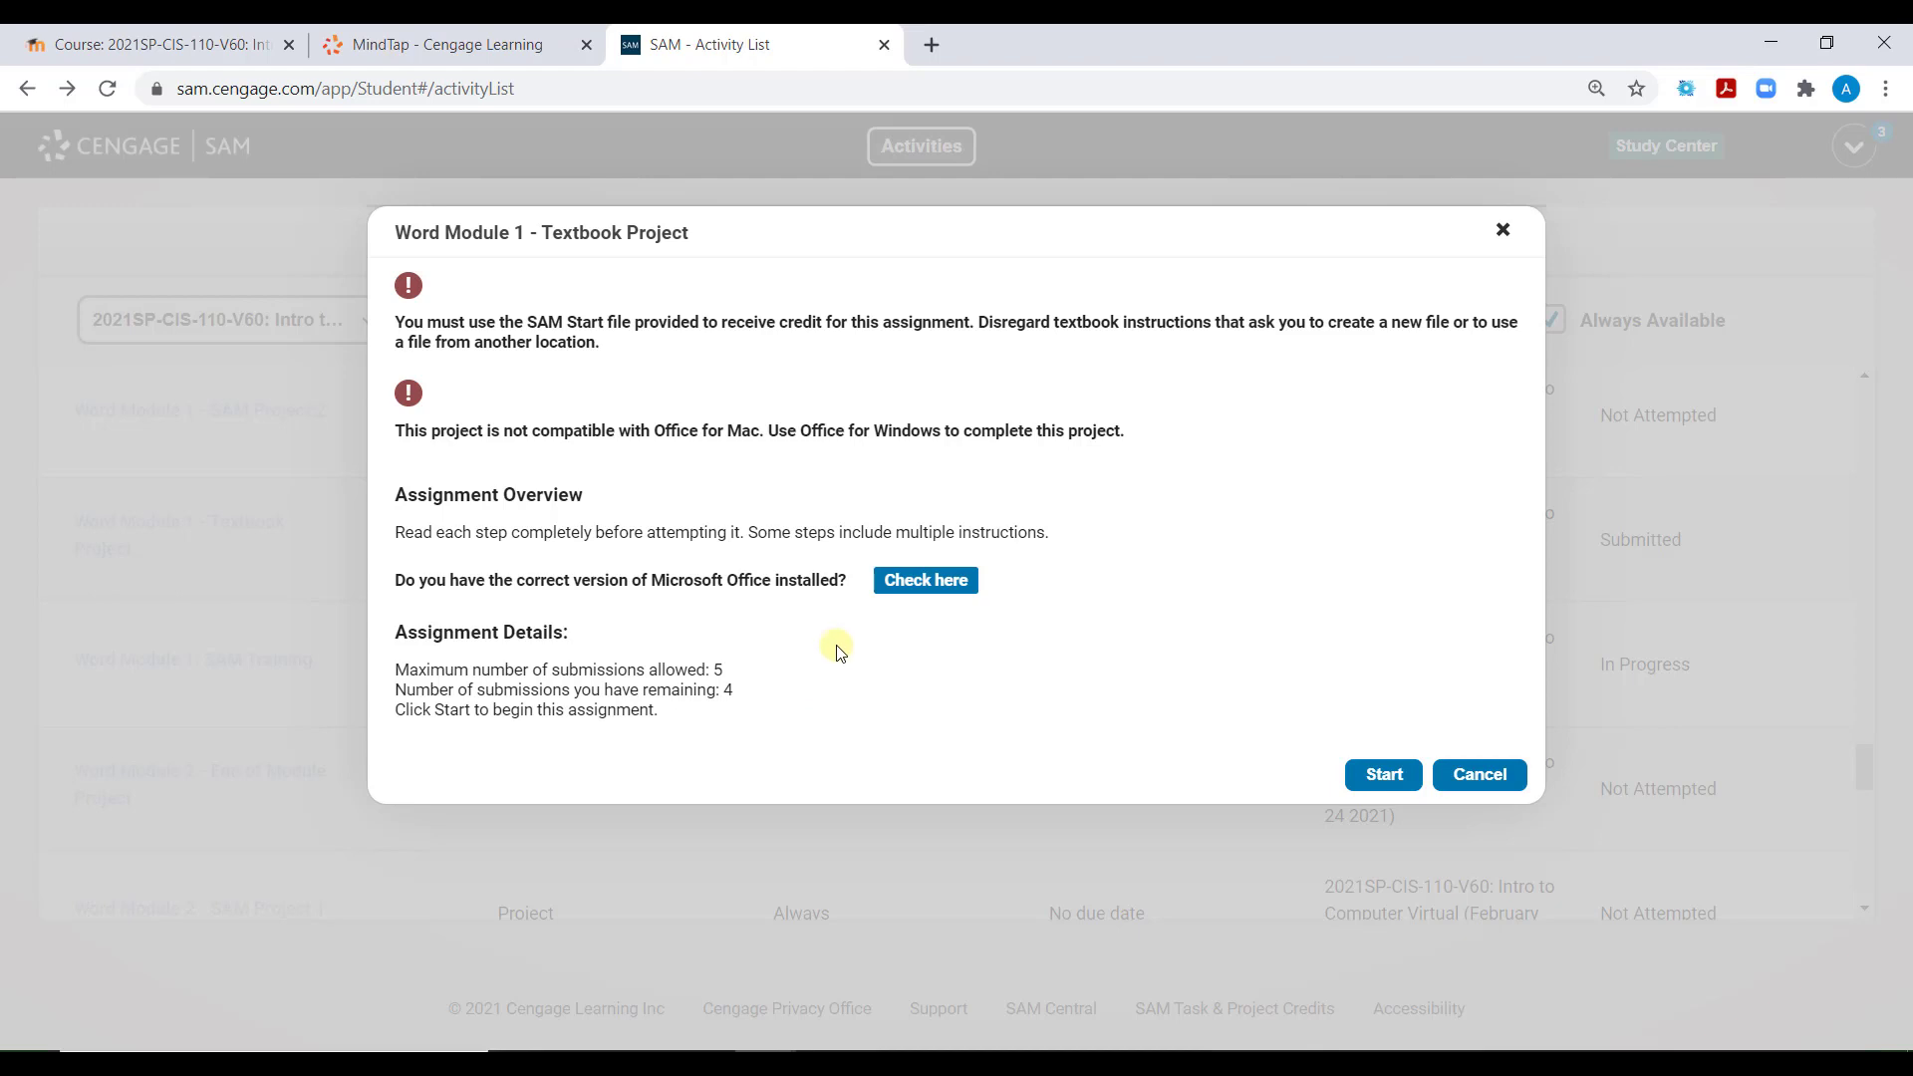
click(1367, 778)
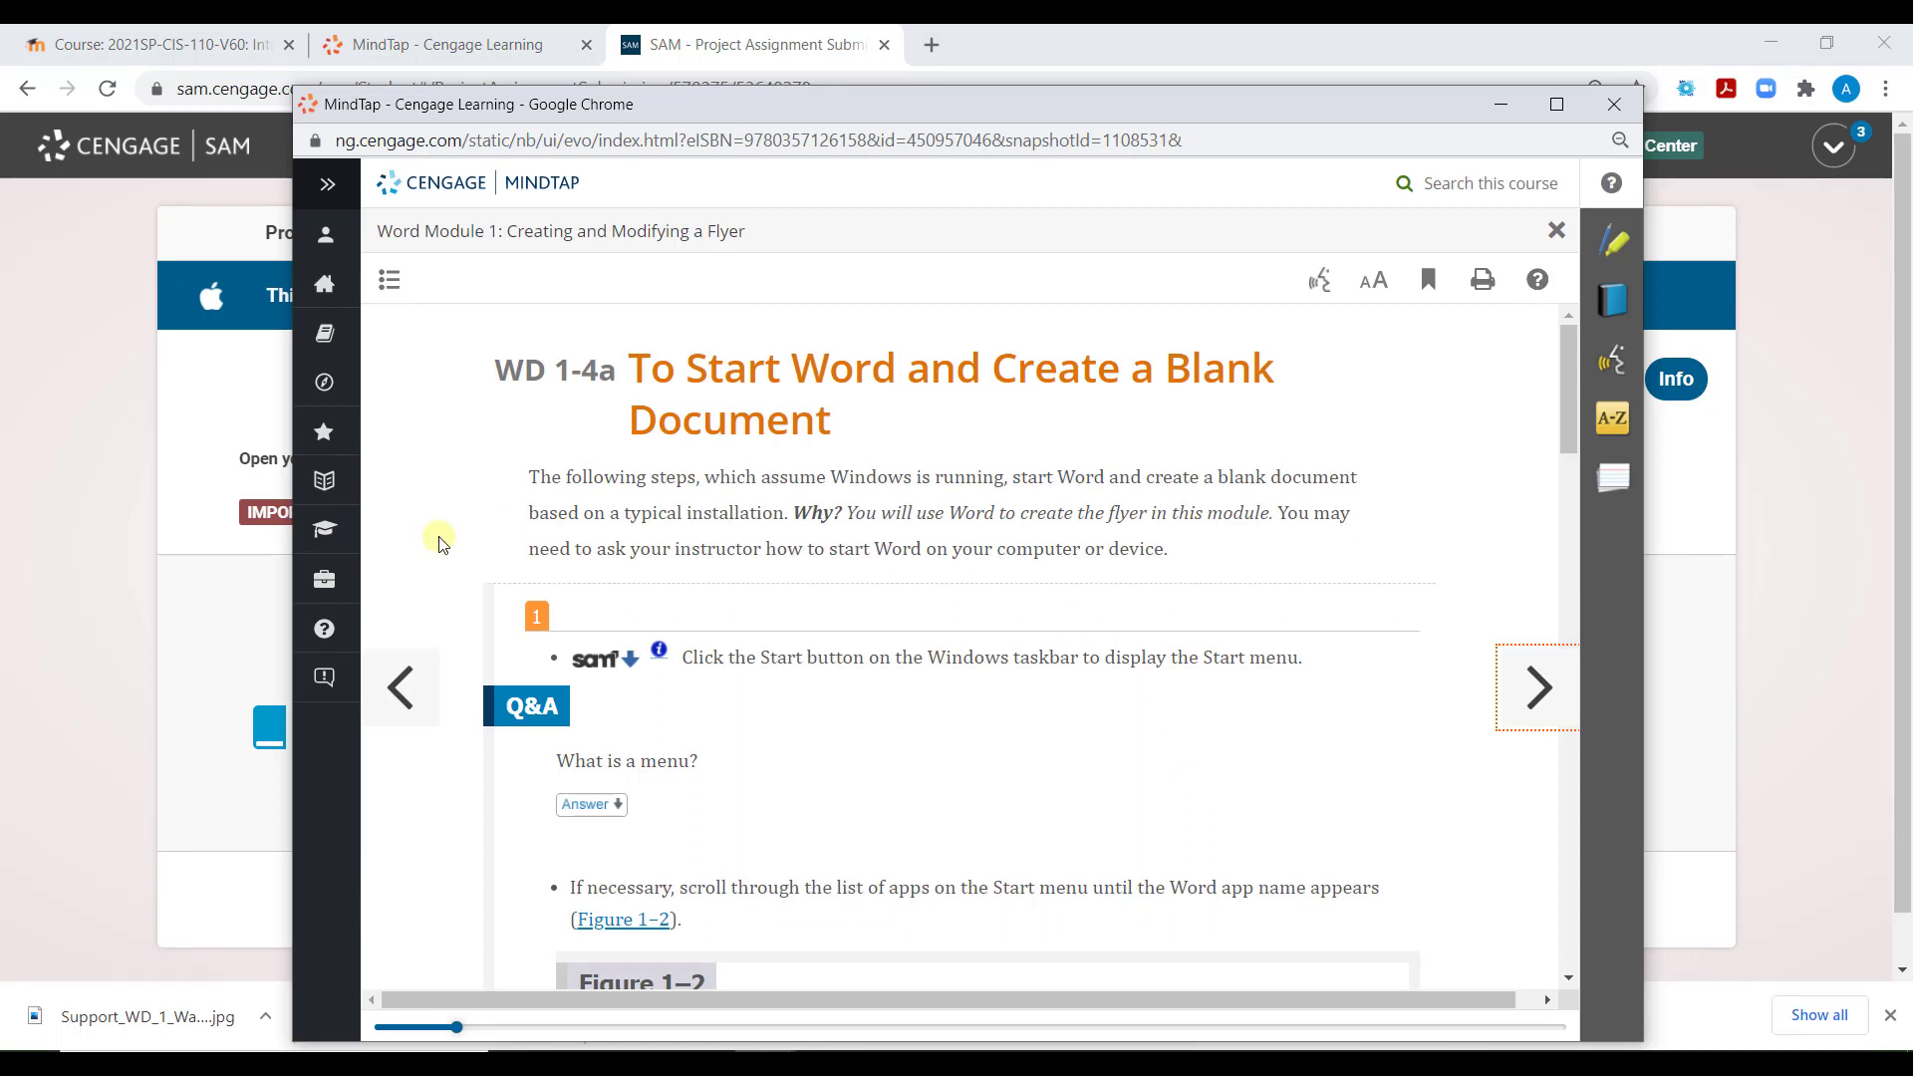
- Return to the SAM project page, open the downloaded New_Microsoft_Word_Document start file in Word and enable editing
click(135, 548)
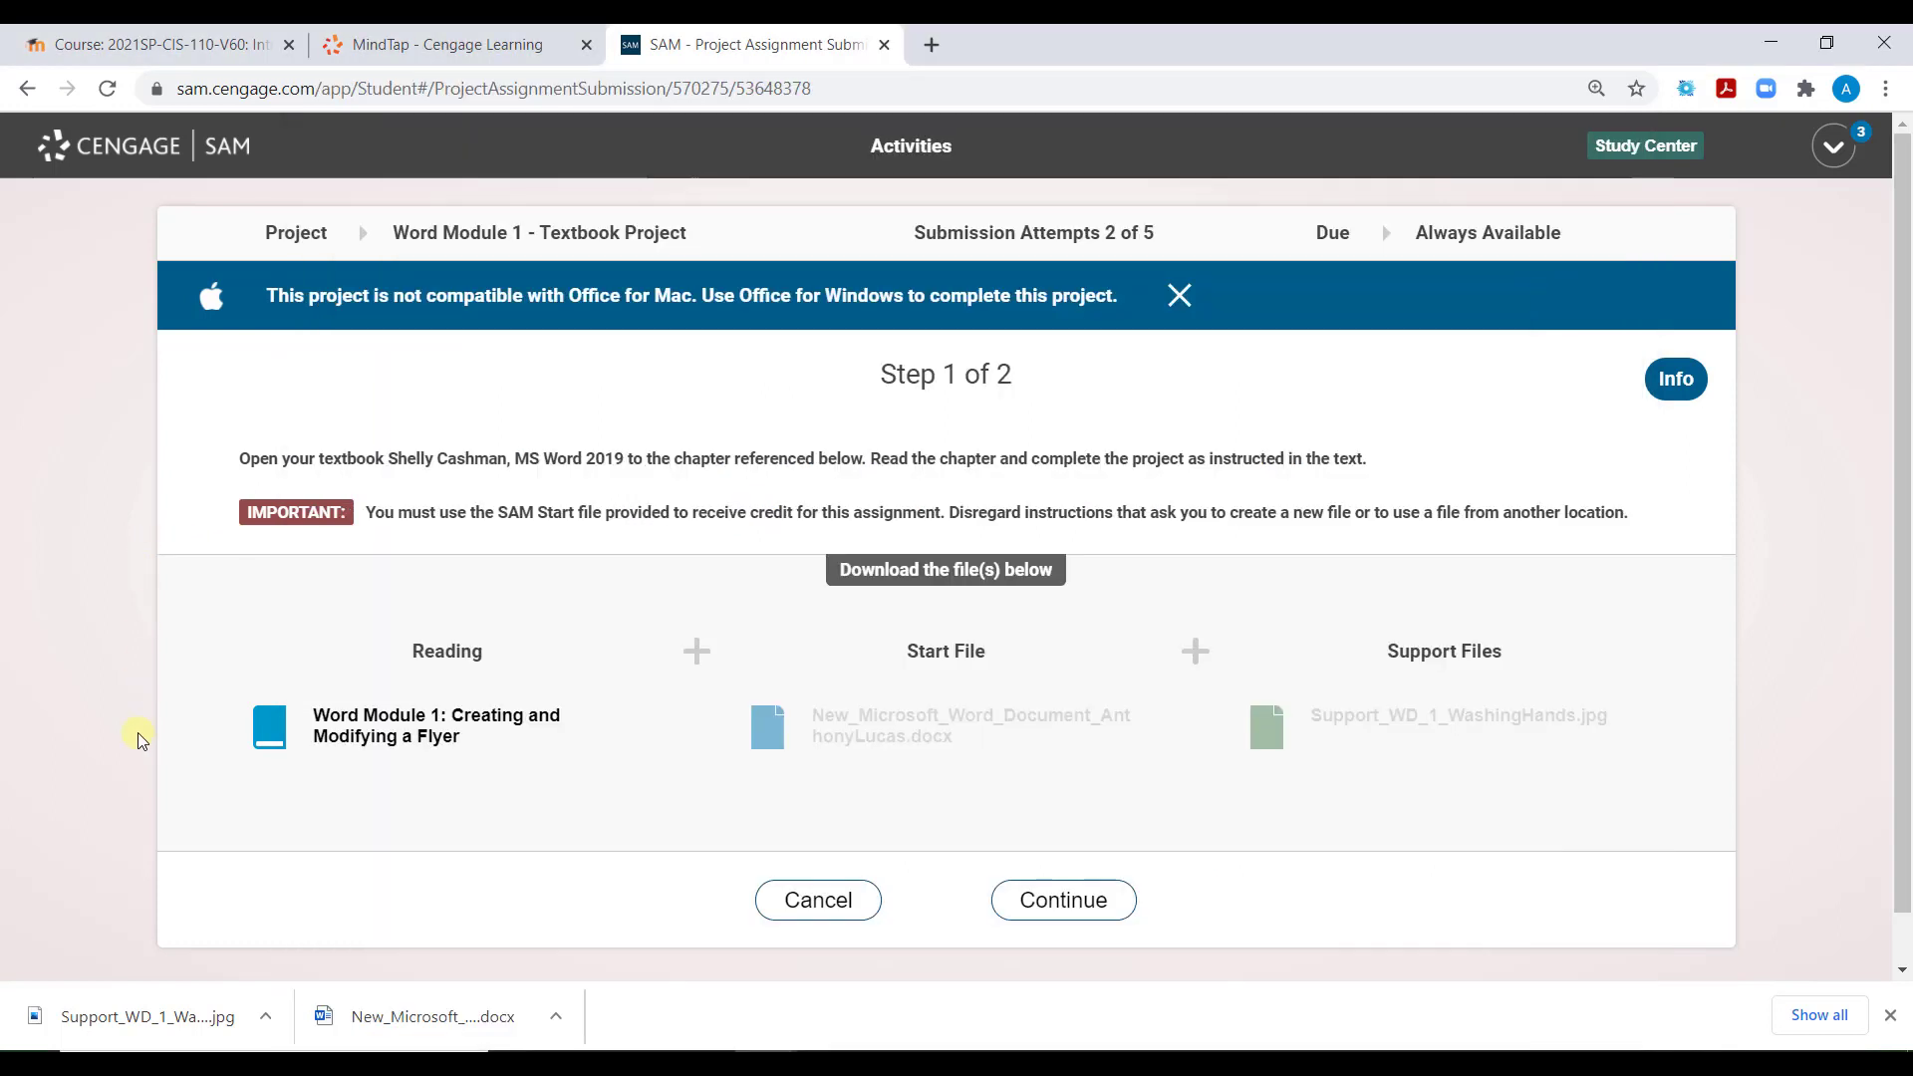
click(383, 1024)
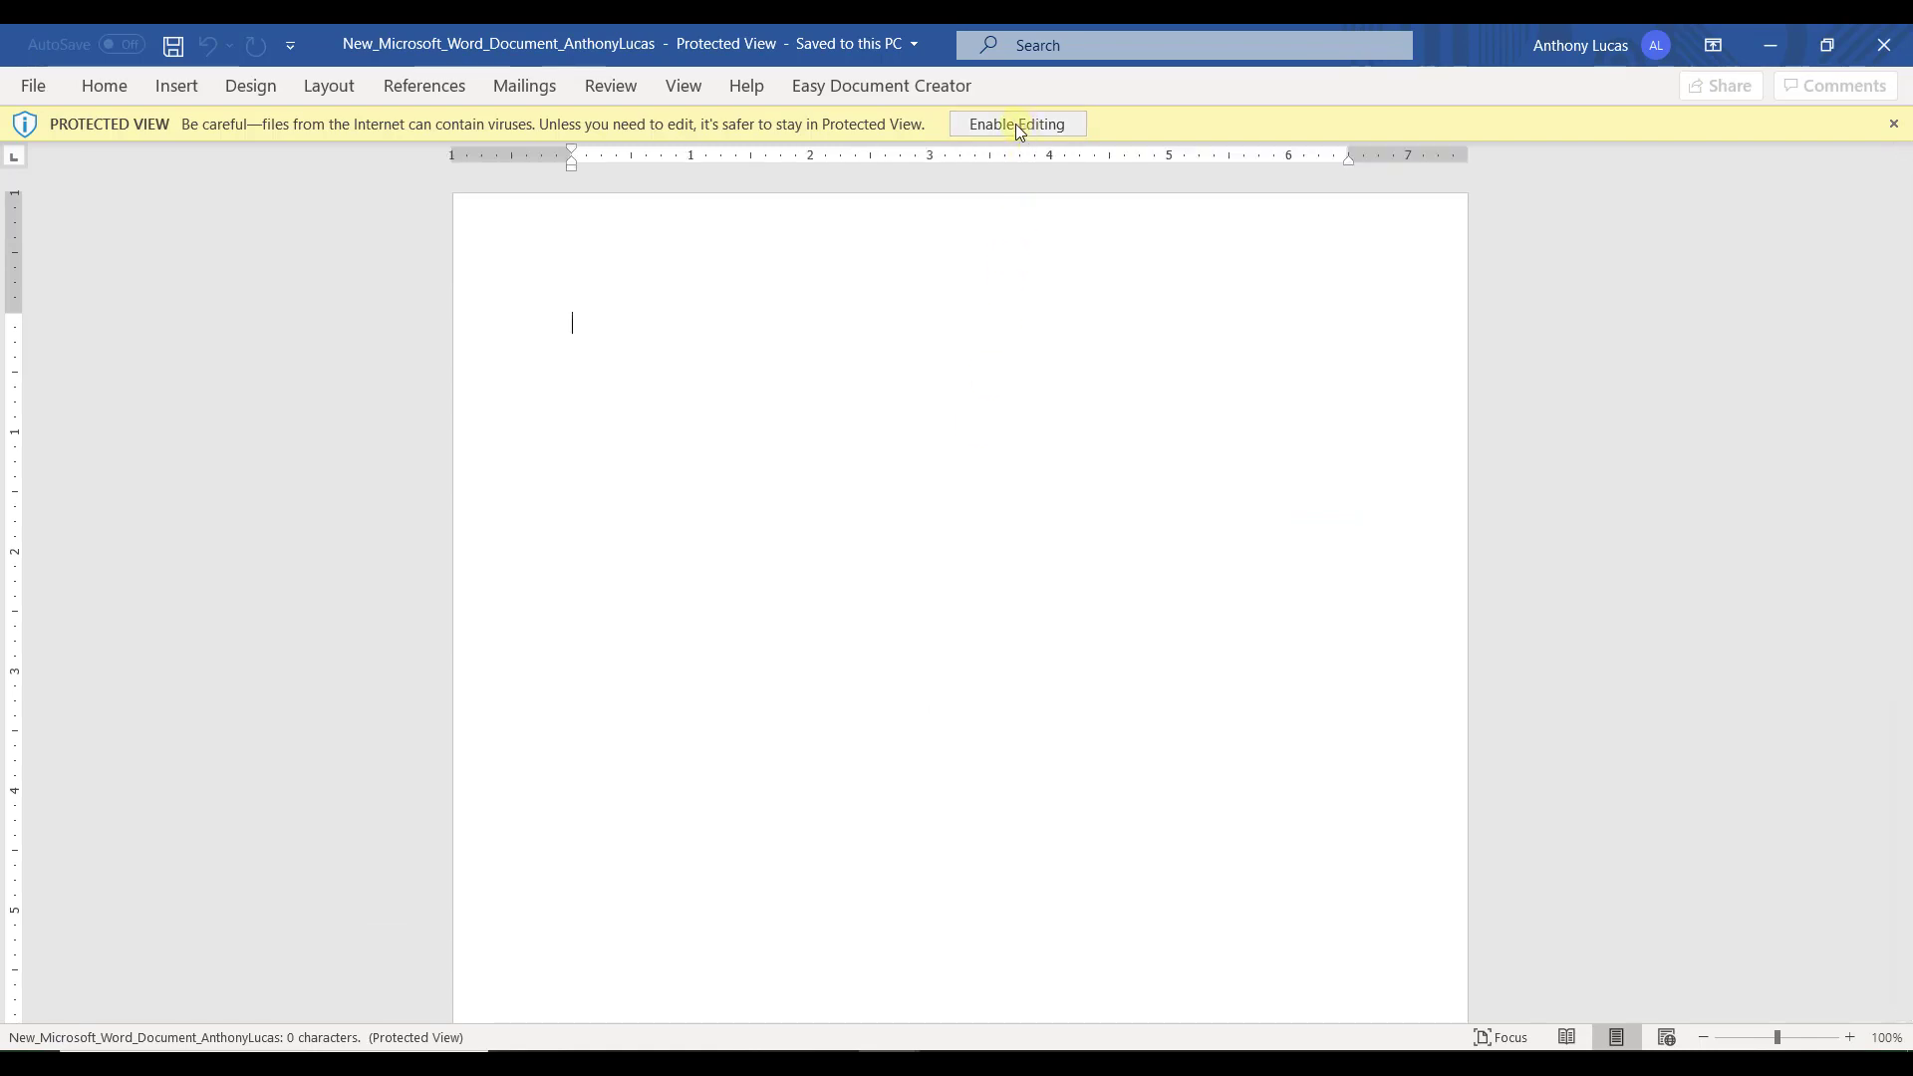
click(1014, 124)
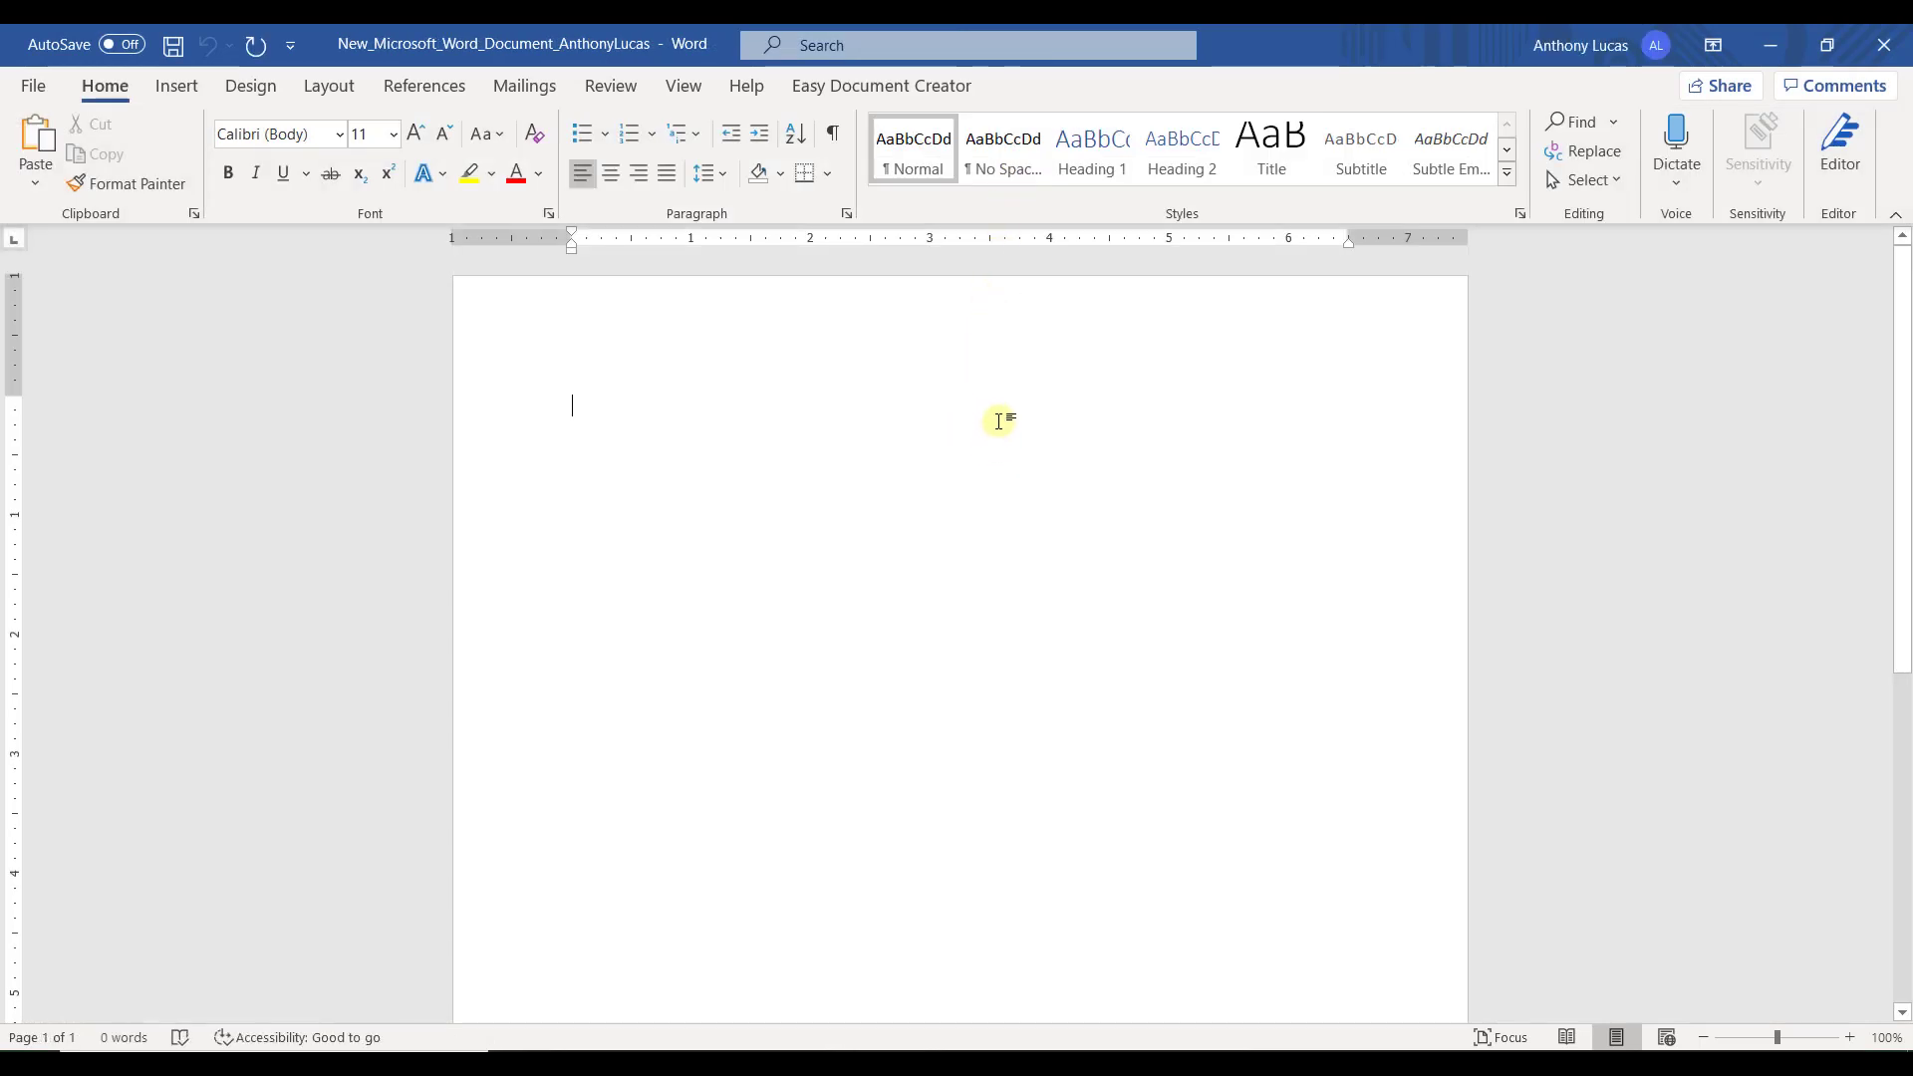
- Switch back to the SAM page in Chrome, continue to Step 2 of 2 and copy the expected file name without its extension
key(alt+Tab)
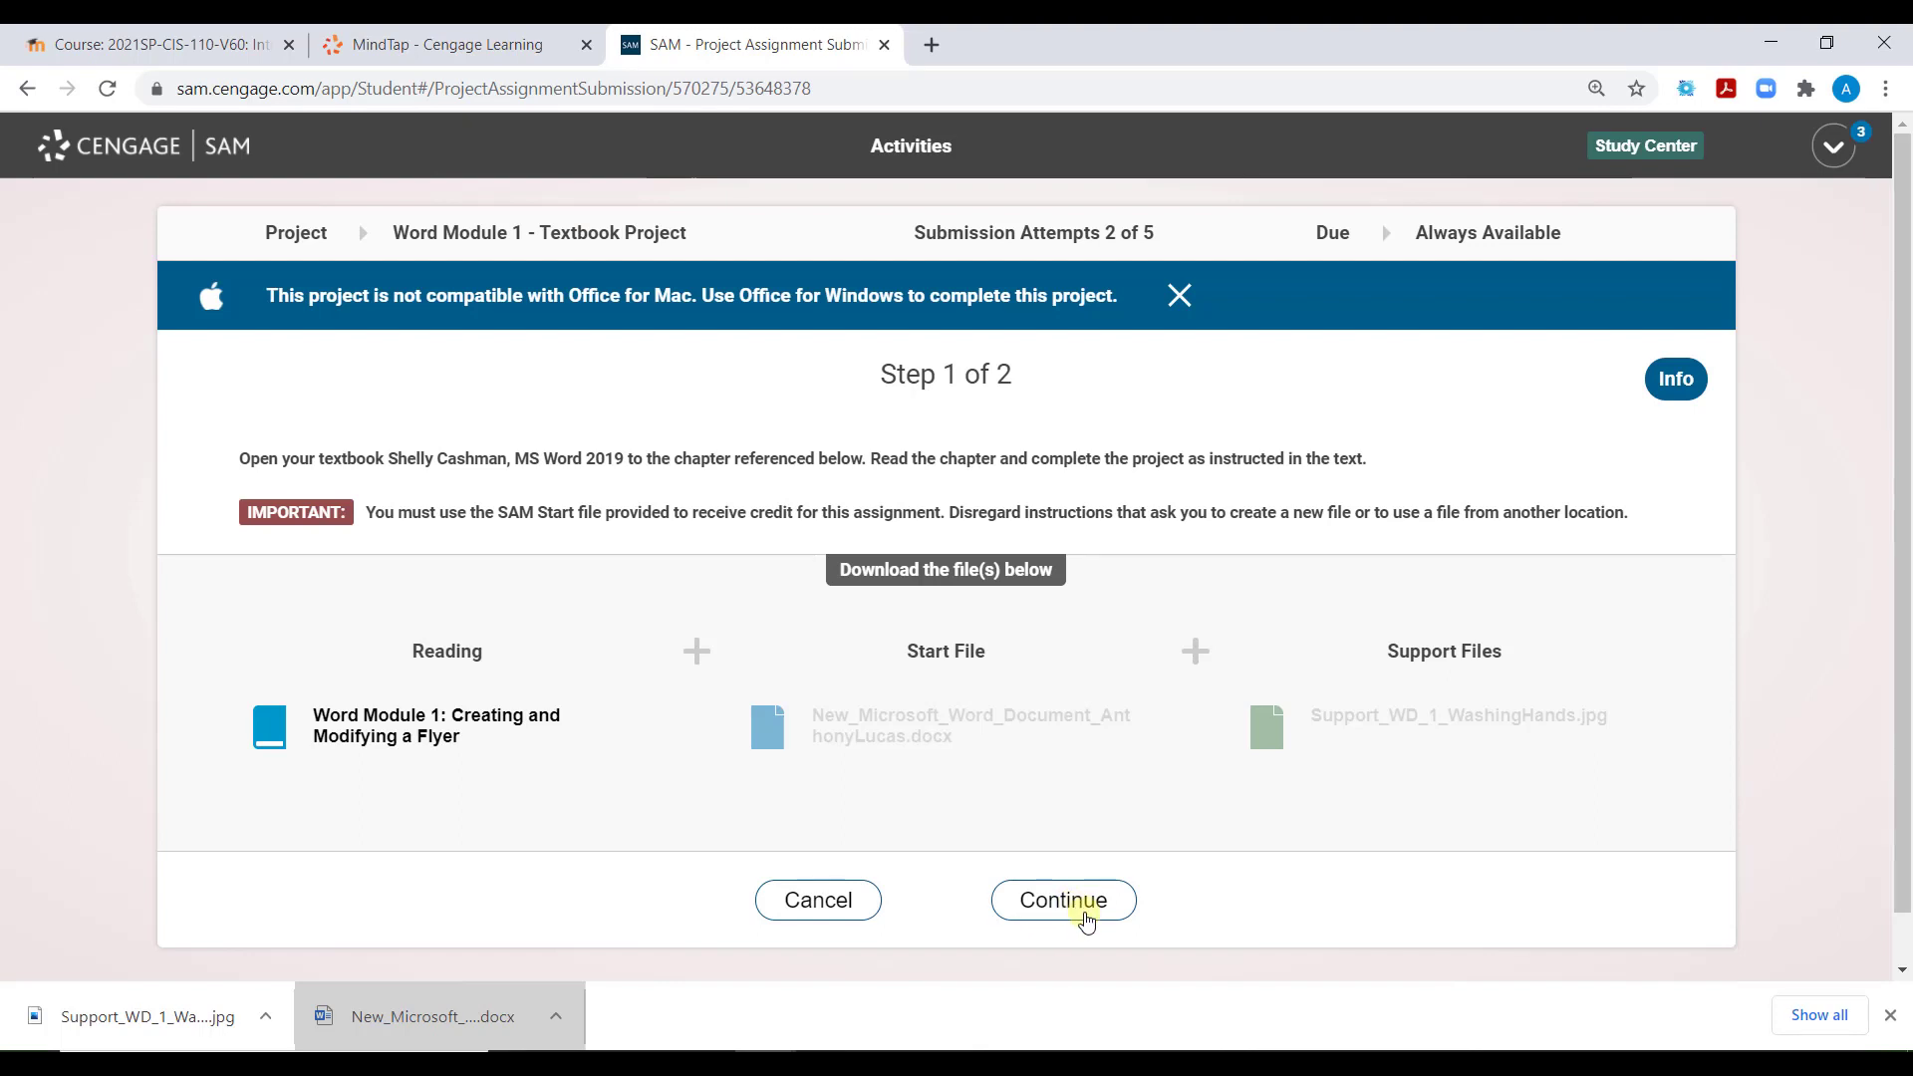
click(1085, 919)
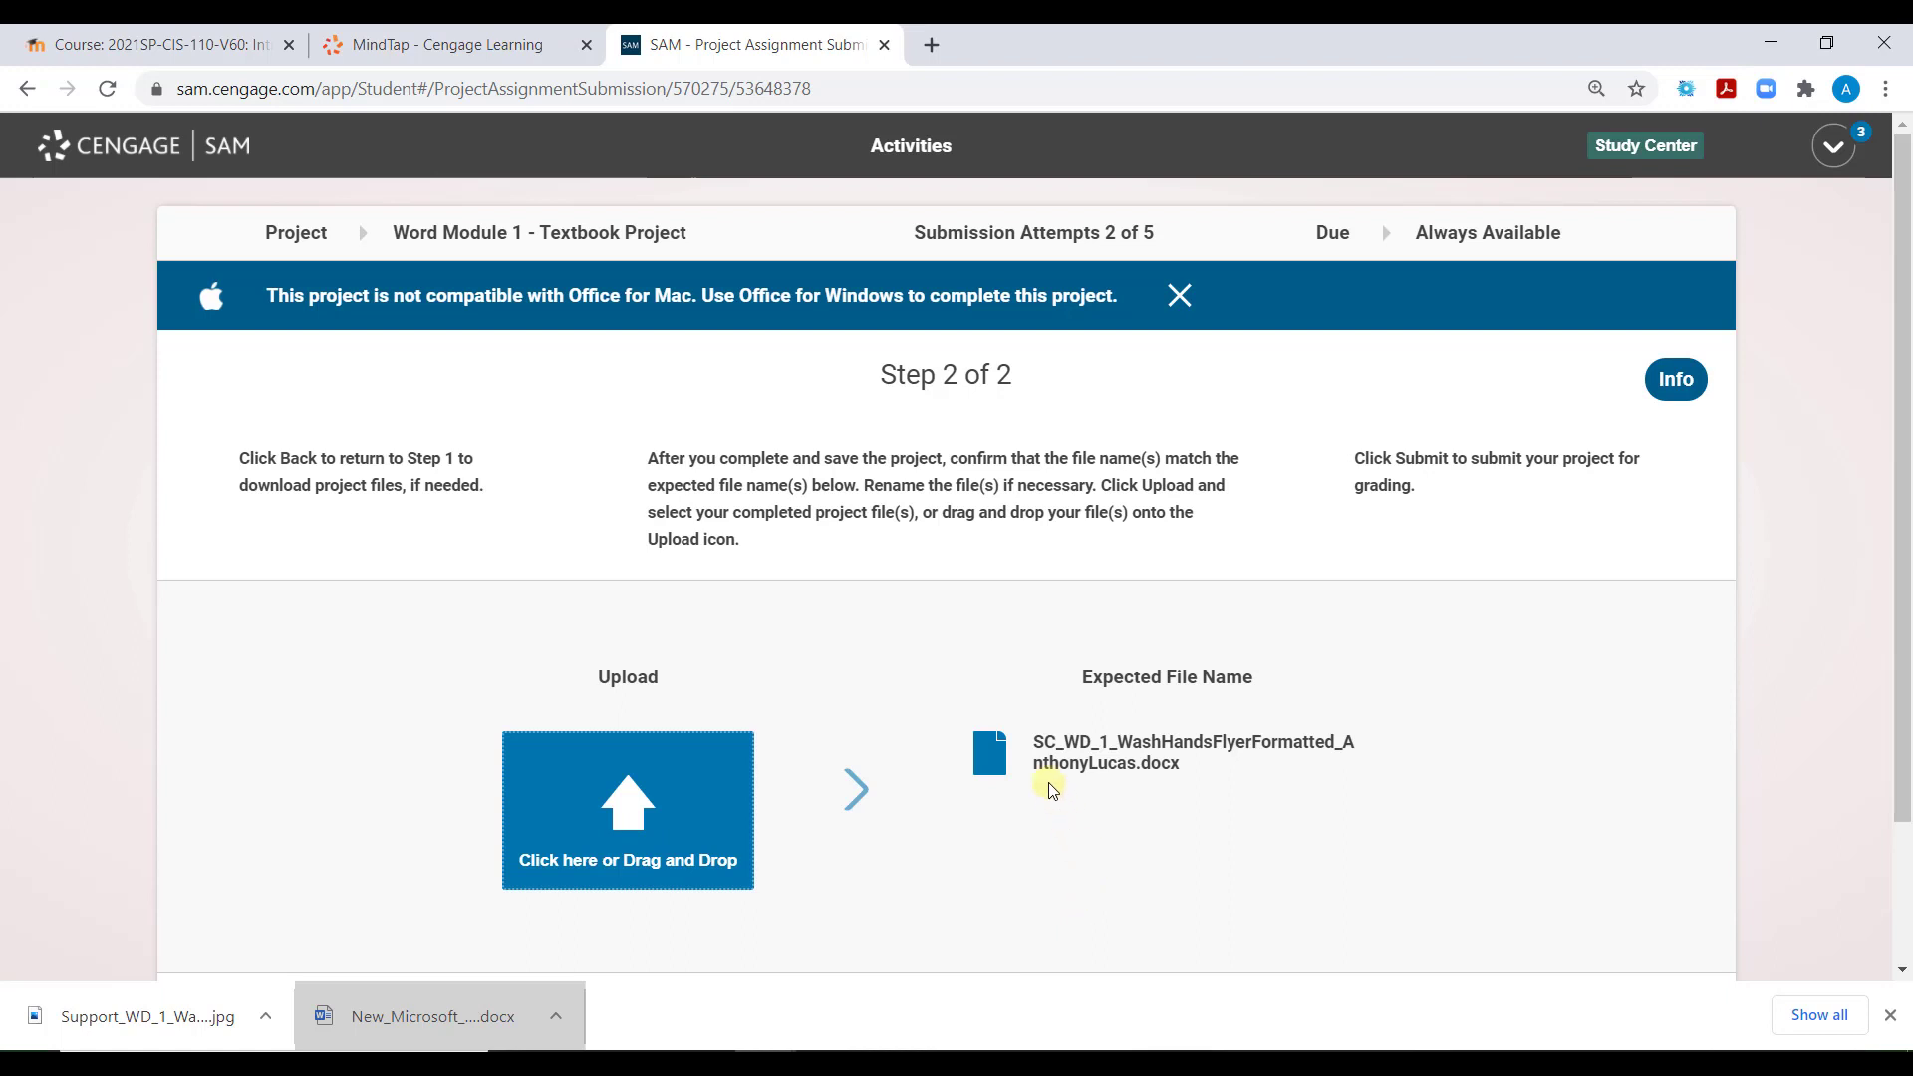
drag(1037, 743, 1141, 795)
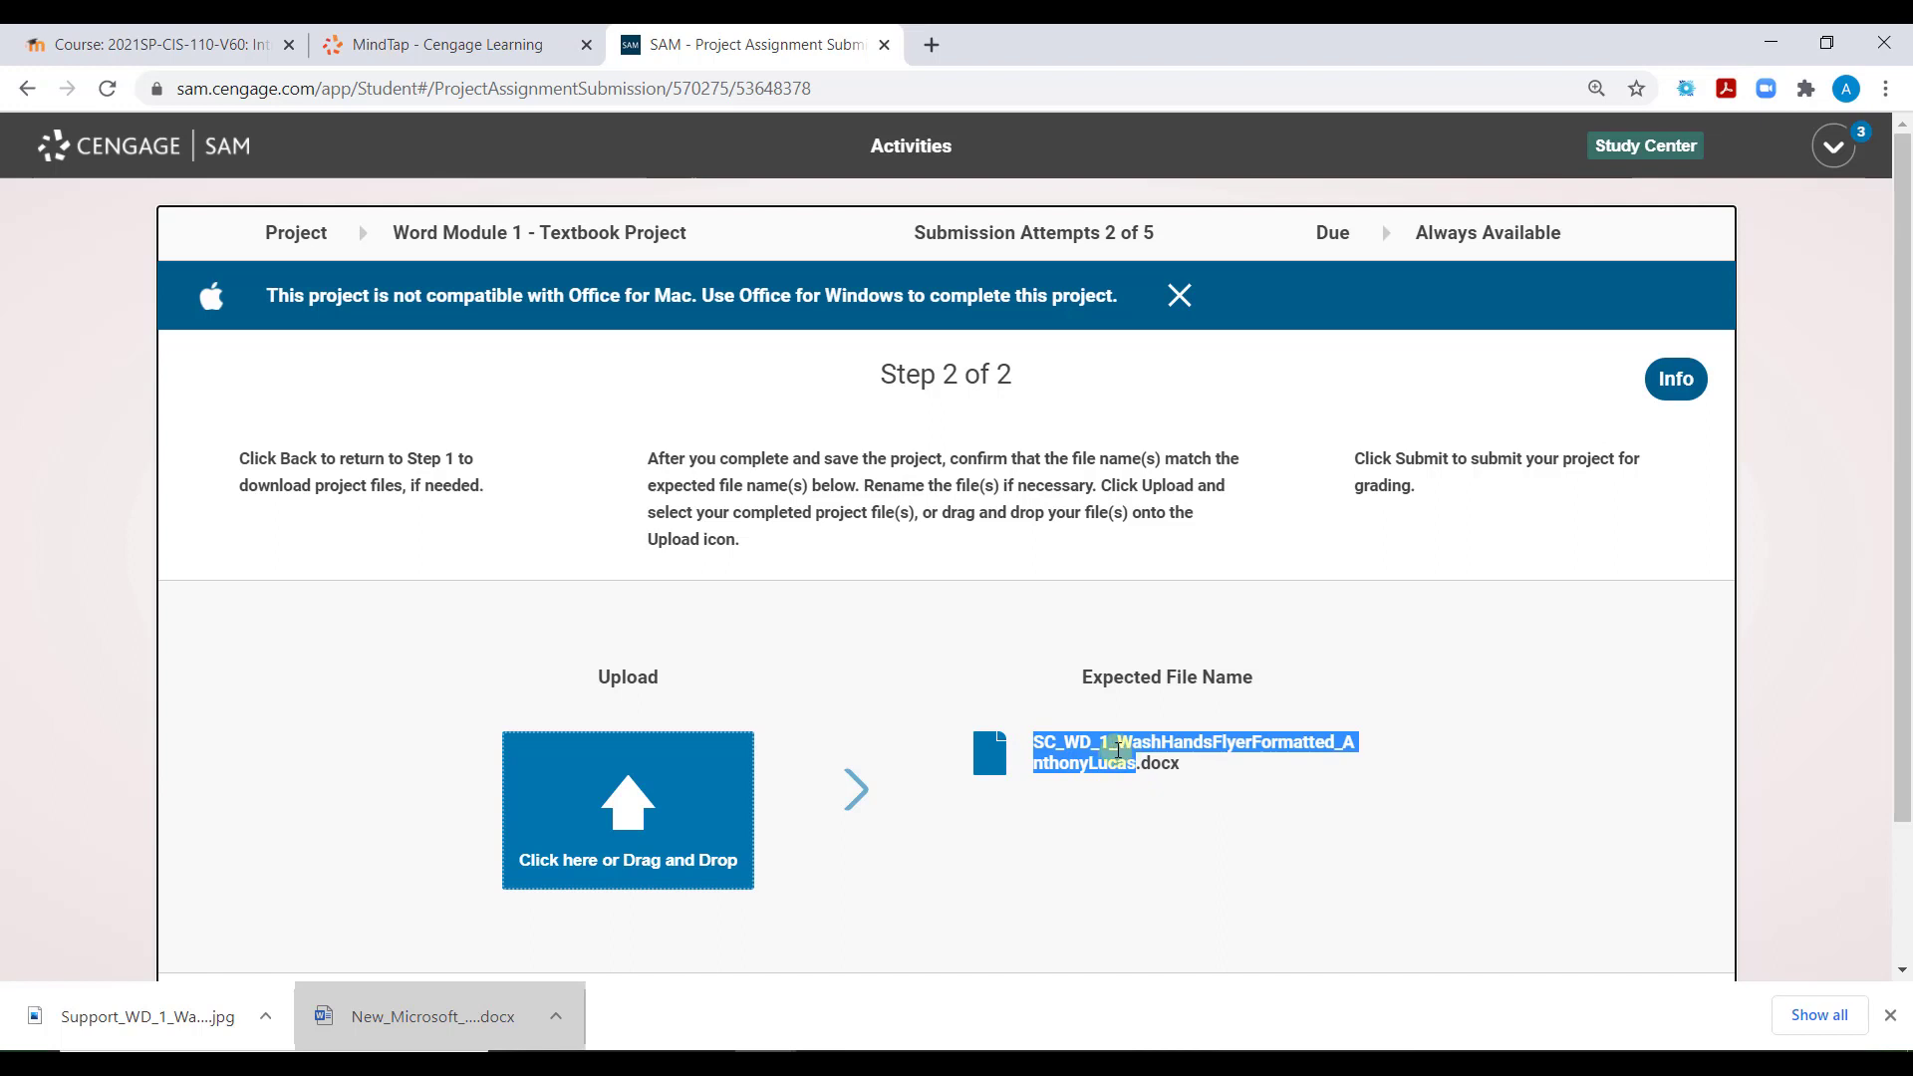
drag(1036, 743, 1138, 787)
right_click(1088, 755)
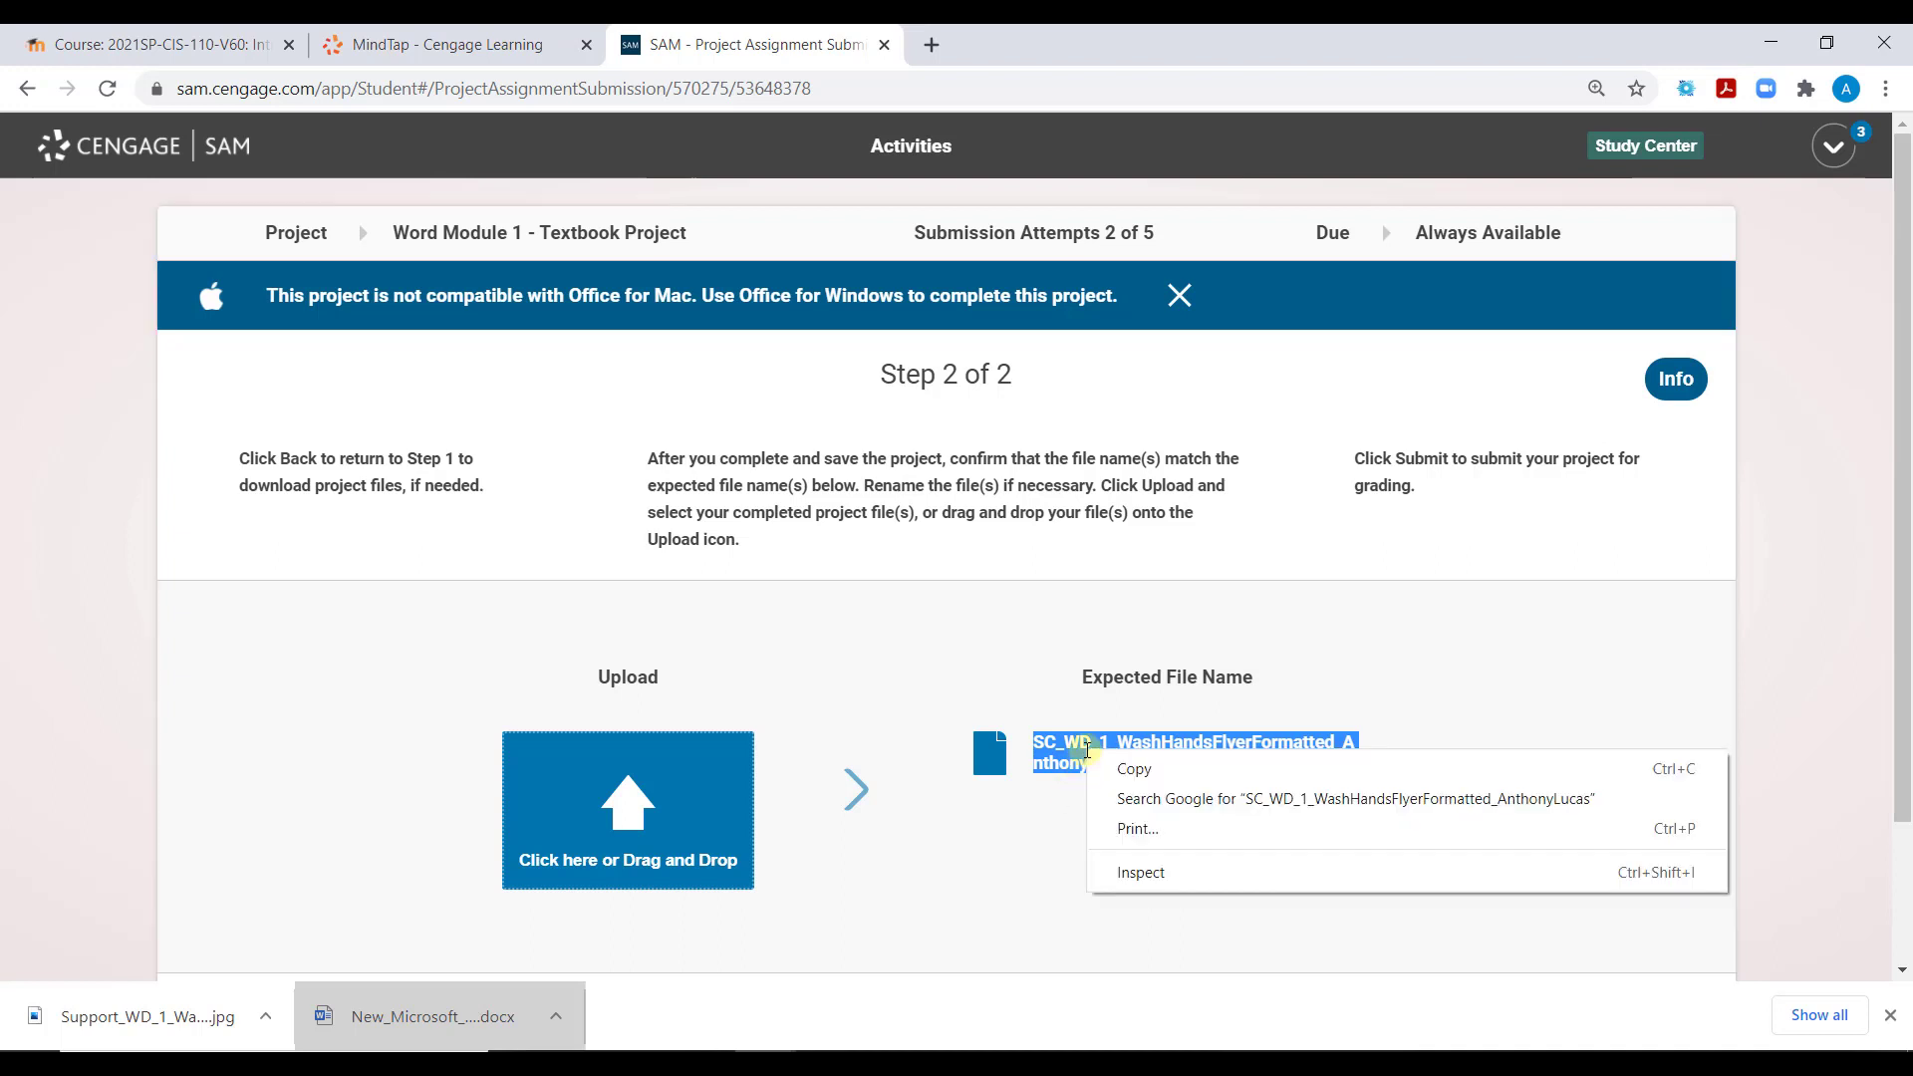
click(1134, 769)
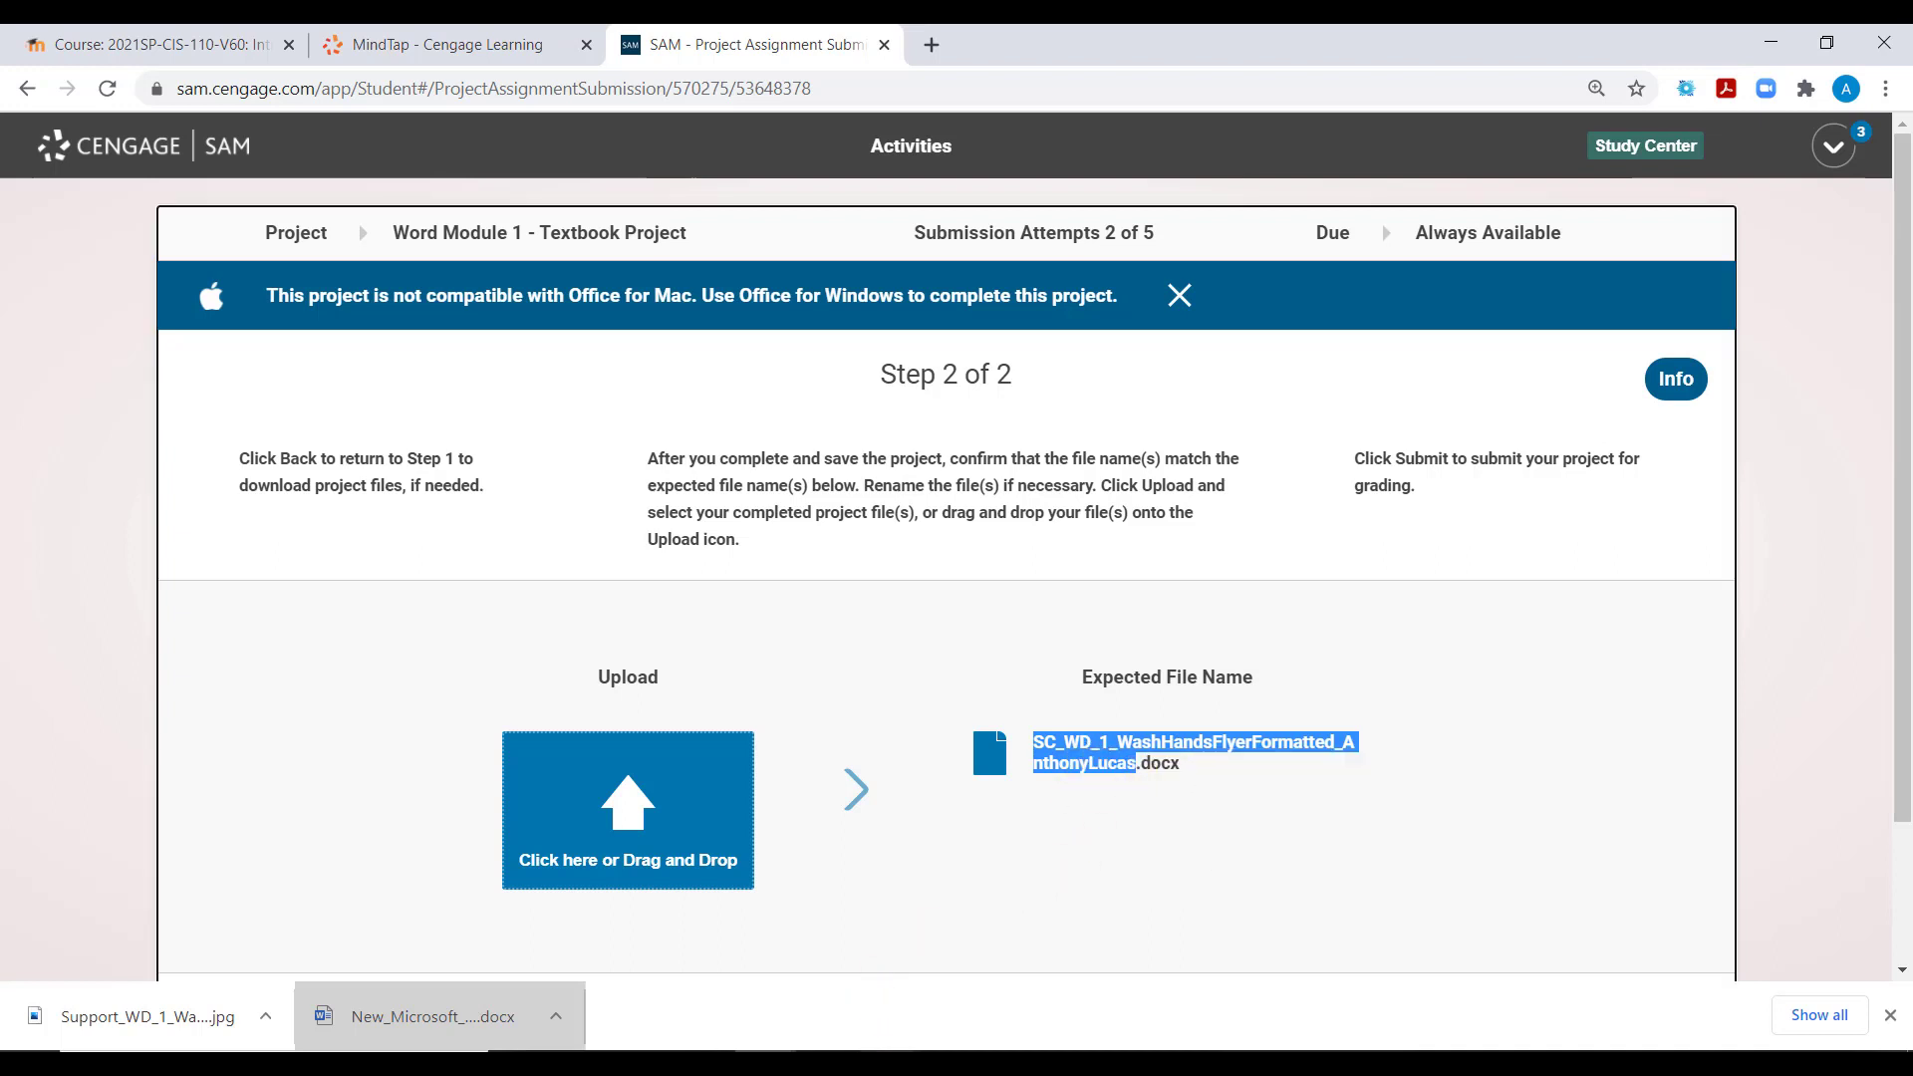
- Switch to Word and save the start document in Downloads under the copied name, SC_WD_1_WashHandsFlyerFormatted_ followed by the student's name
click(1059, 973)
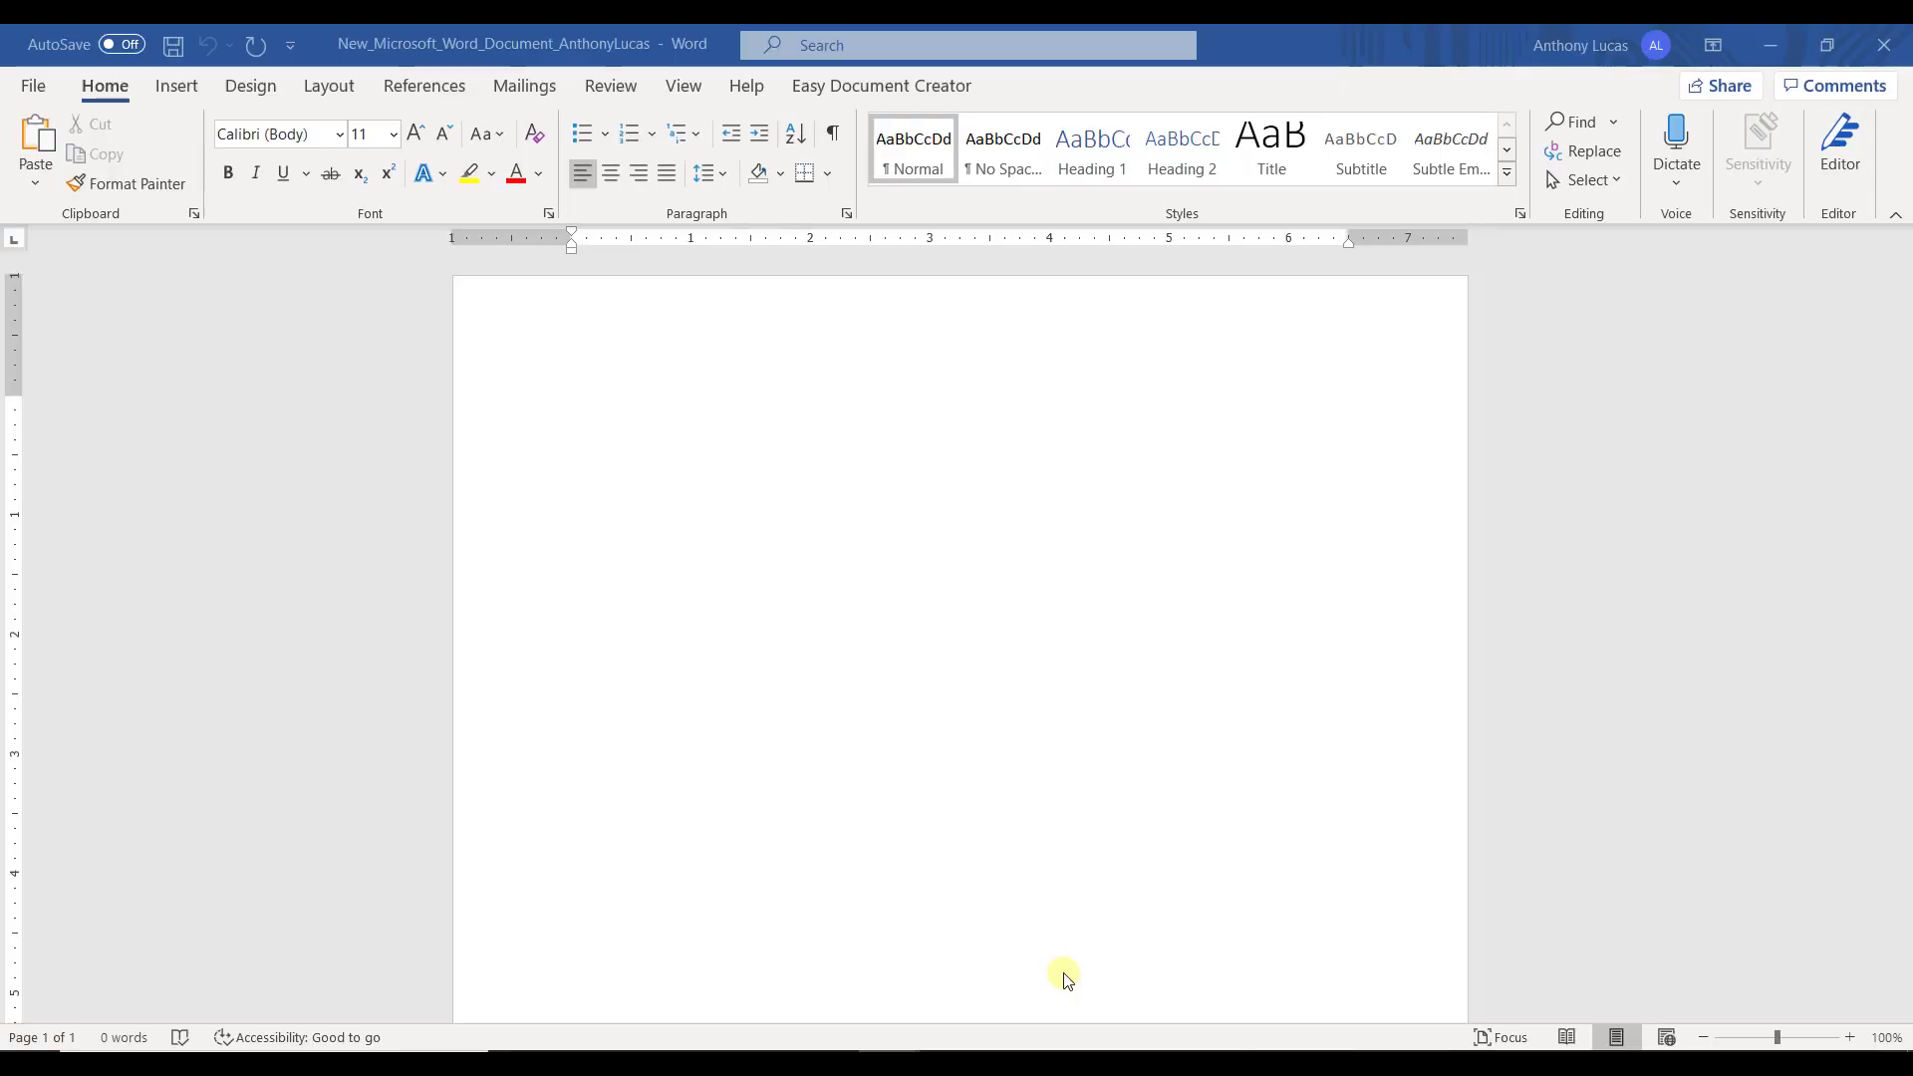
click(35, 87)
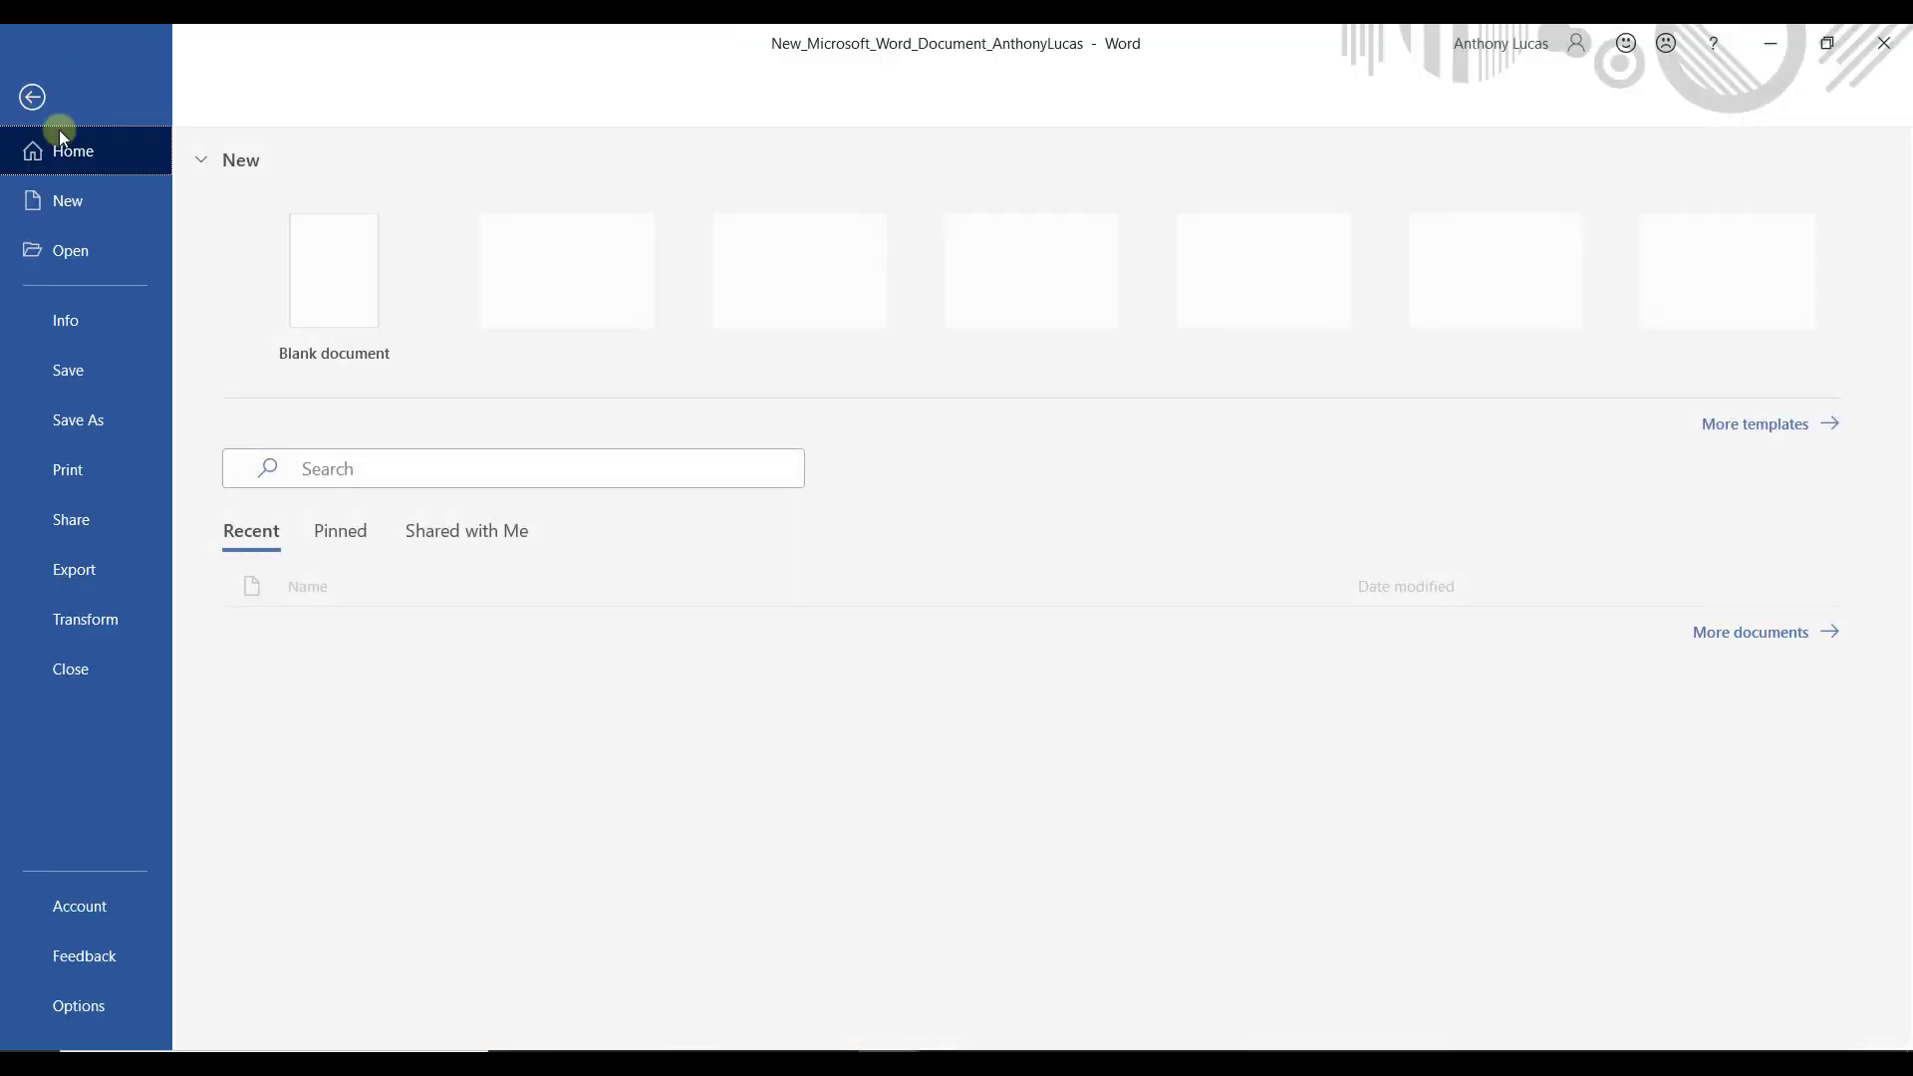
click(100, 424)
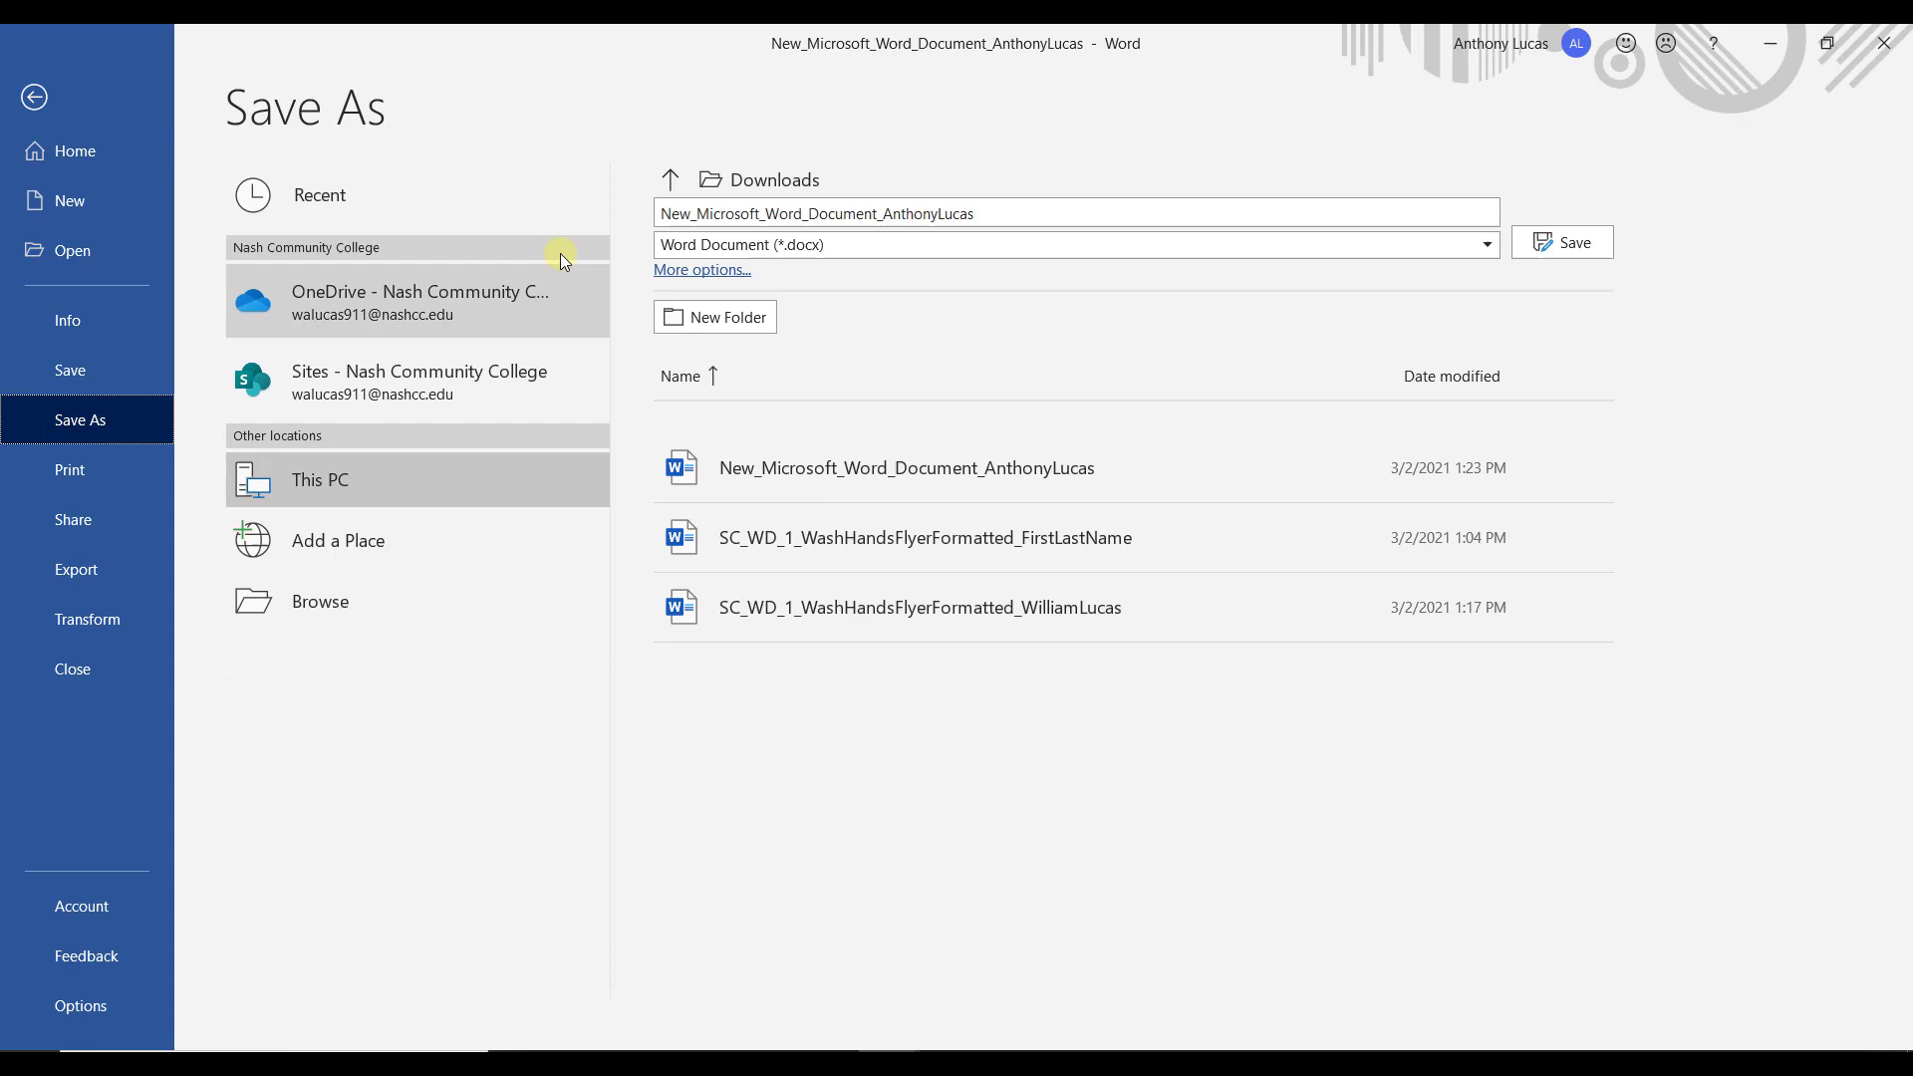
click(914, 222)
key(ctrl+v)
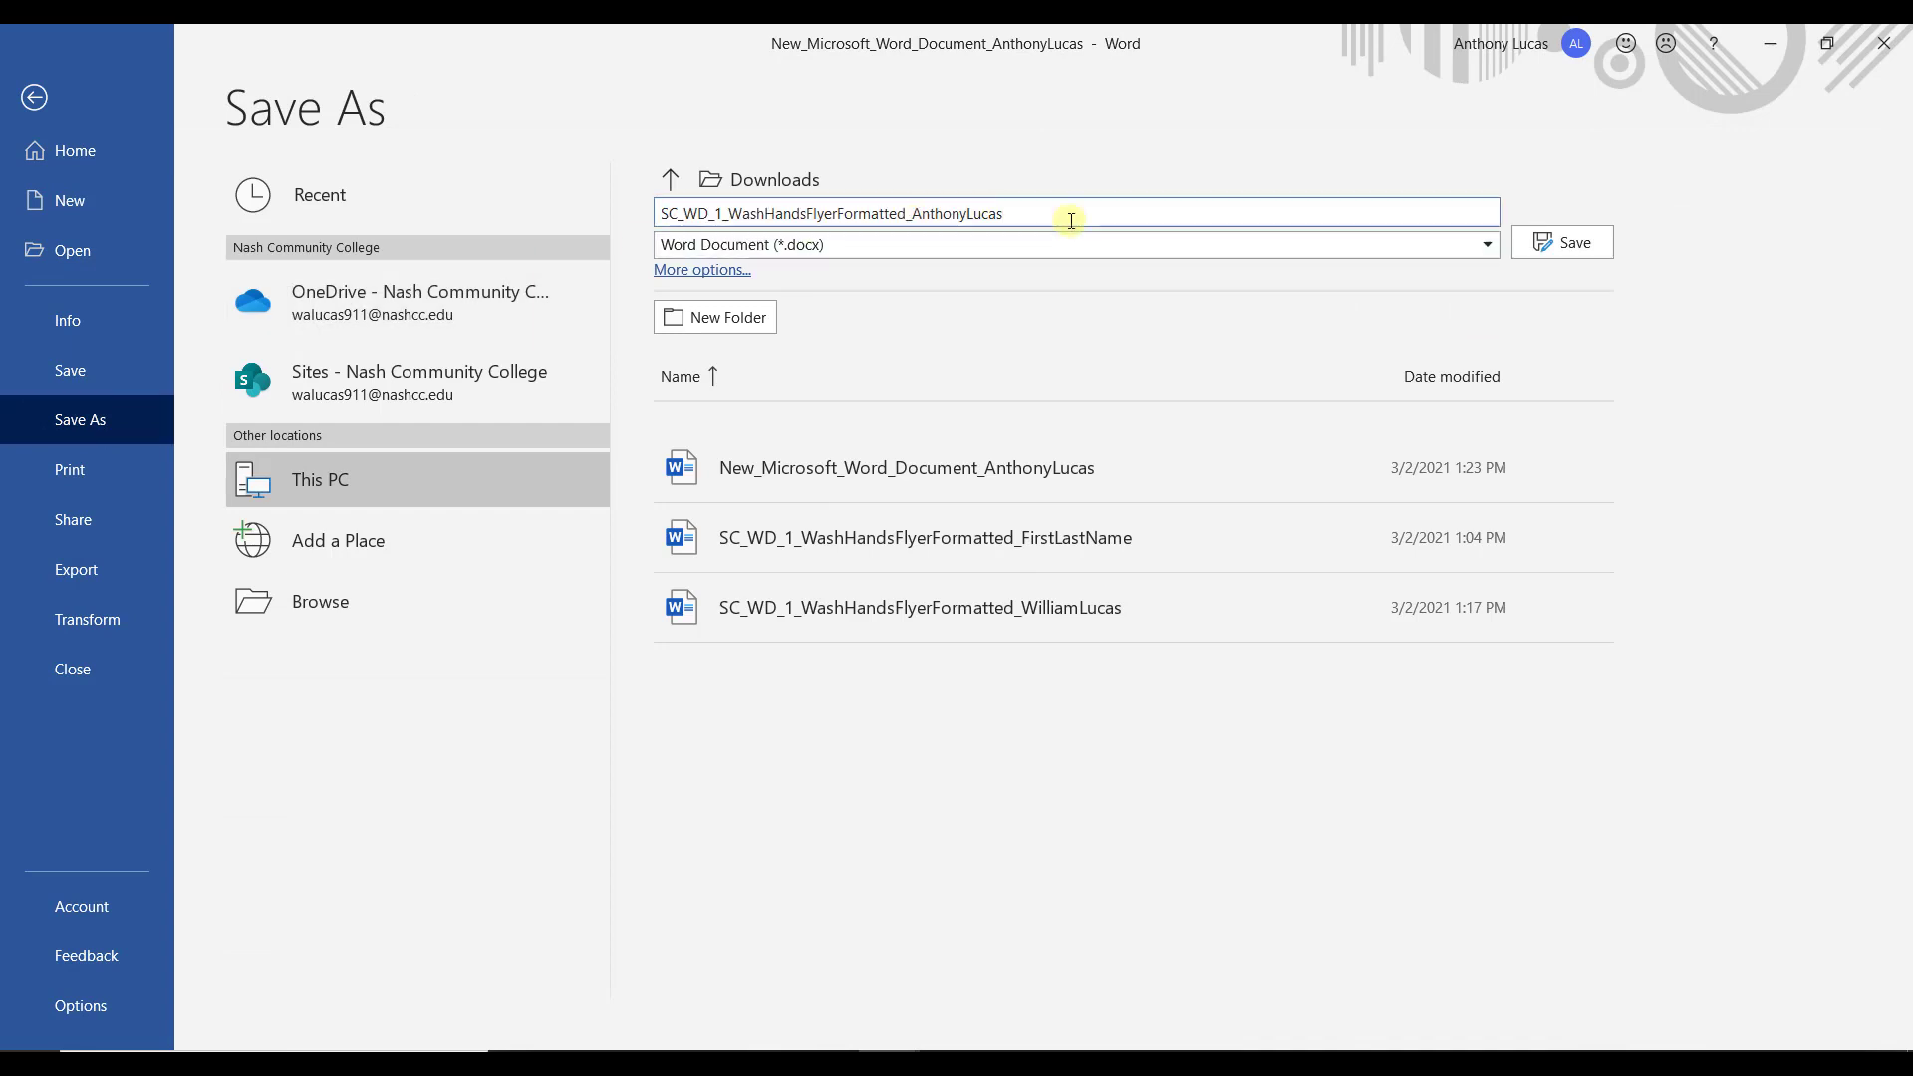
drag(1012, 215, 663, 217)
right_click(684, 213)
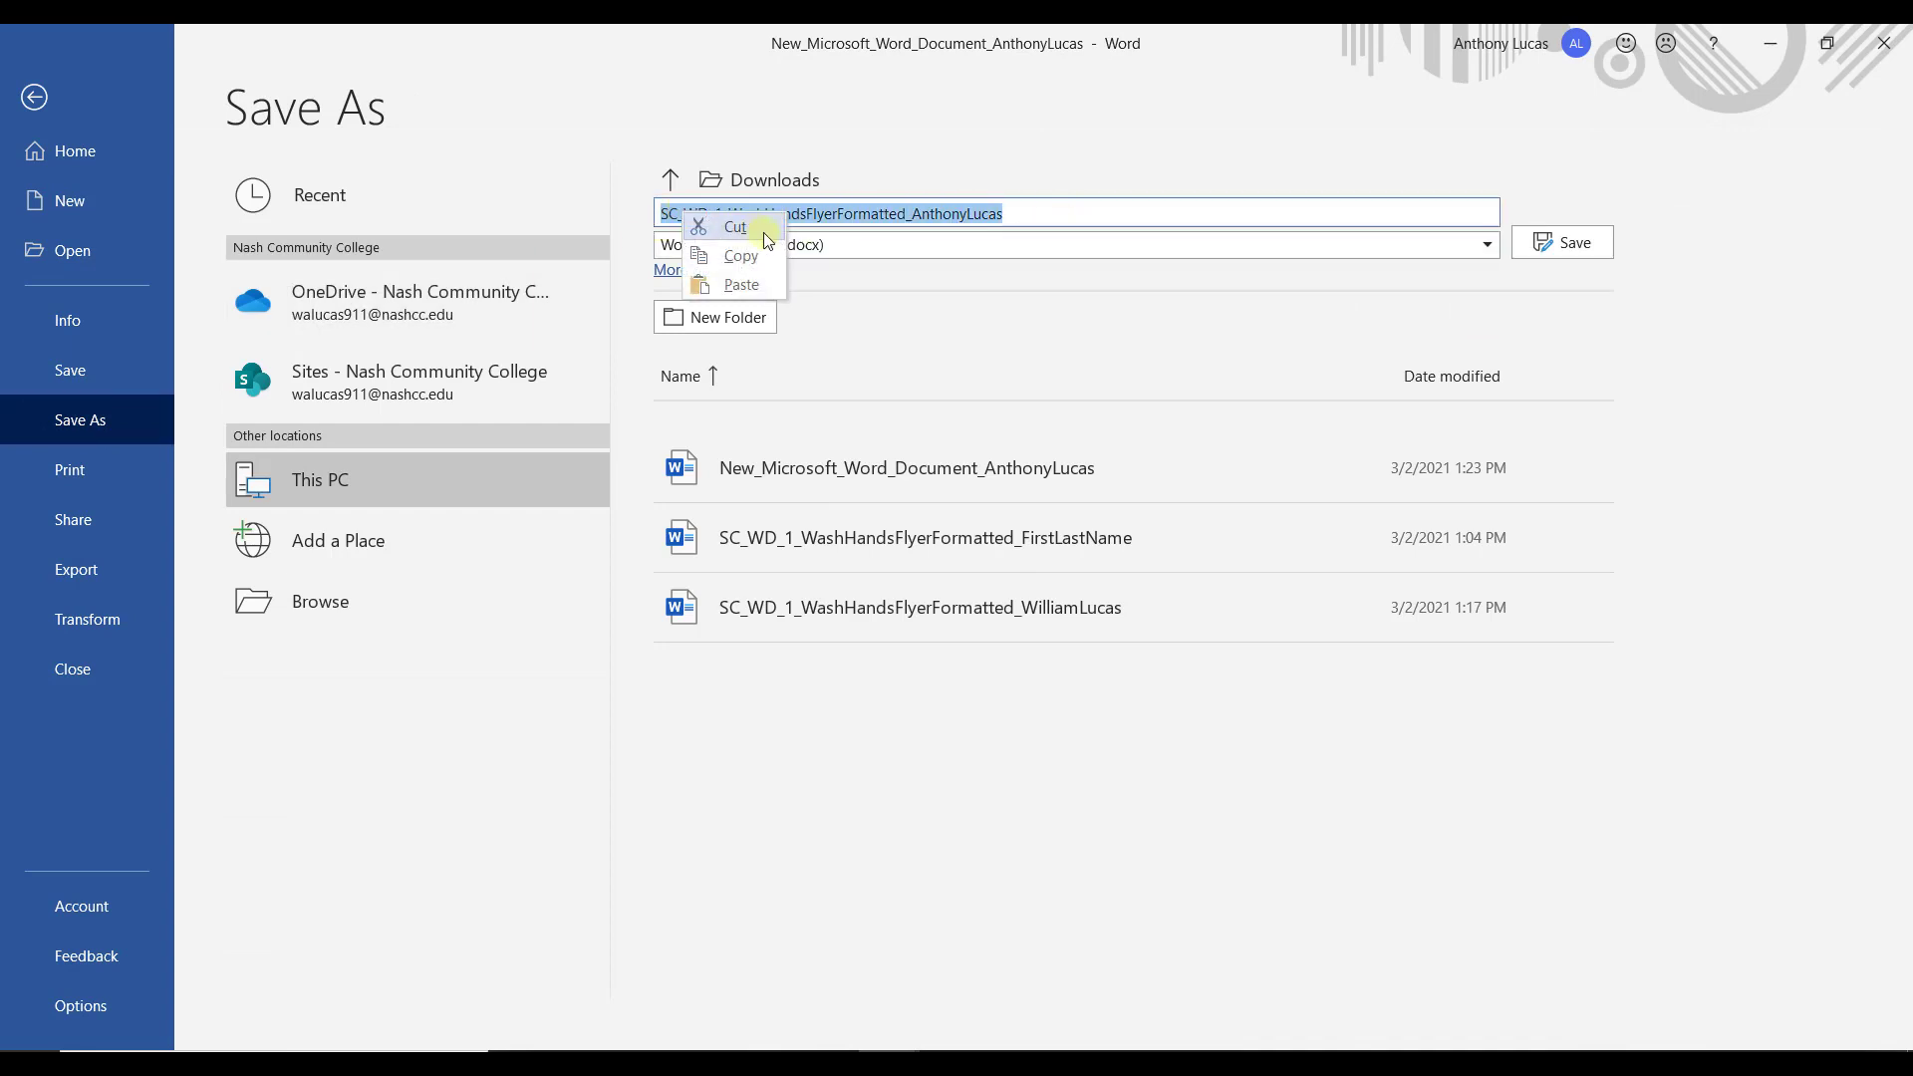
click(758, 279)
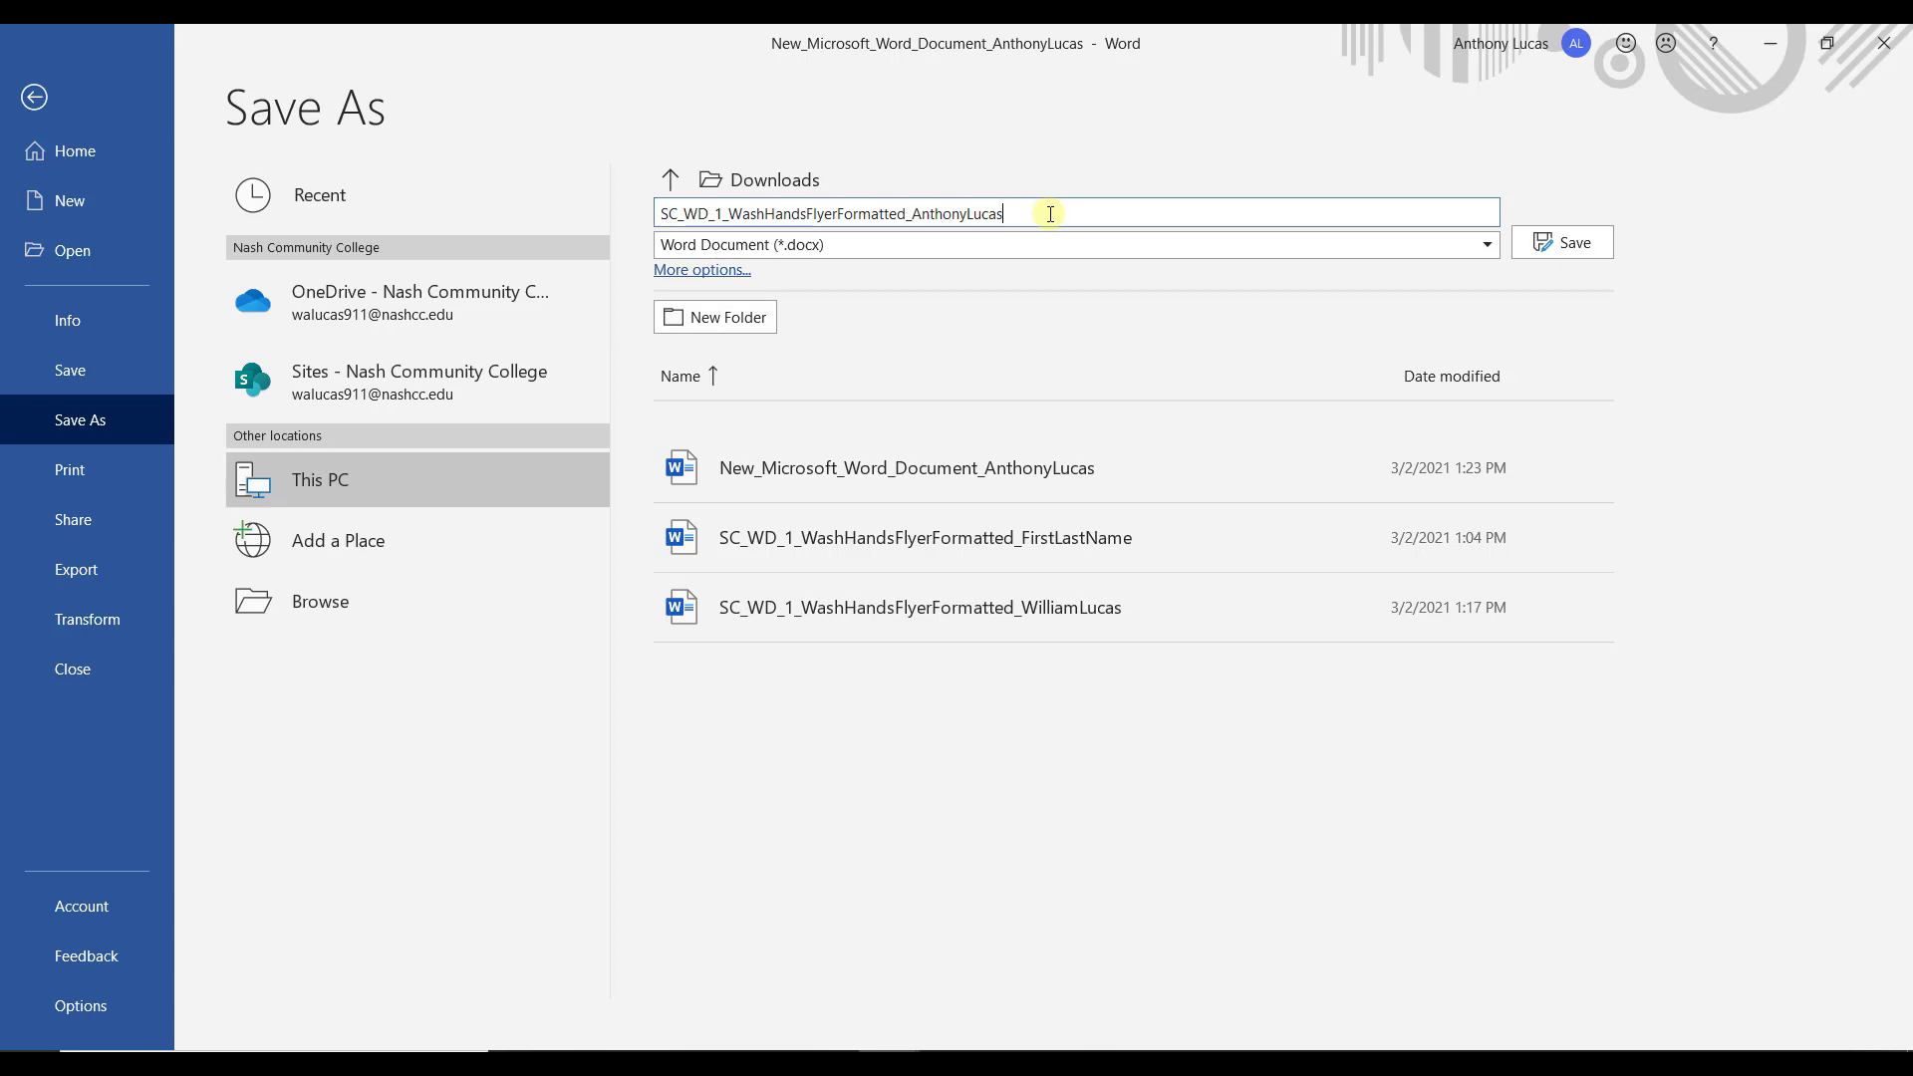
click(1540, 255)
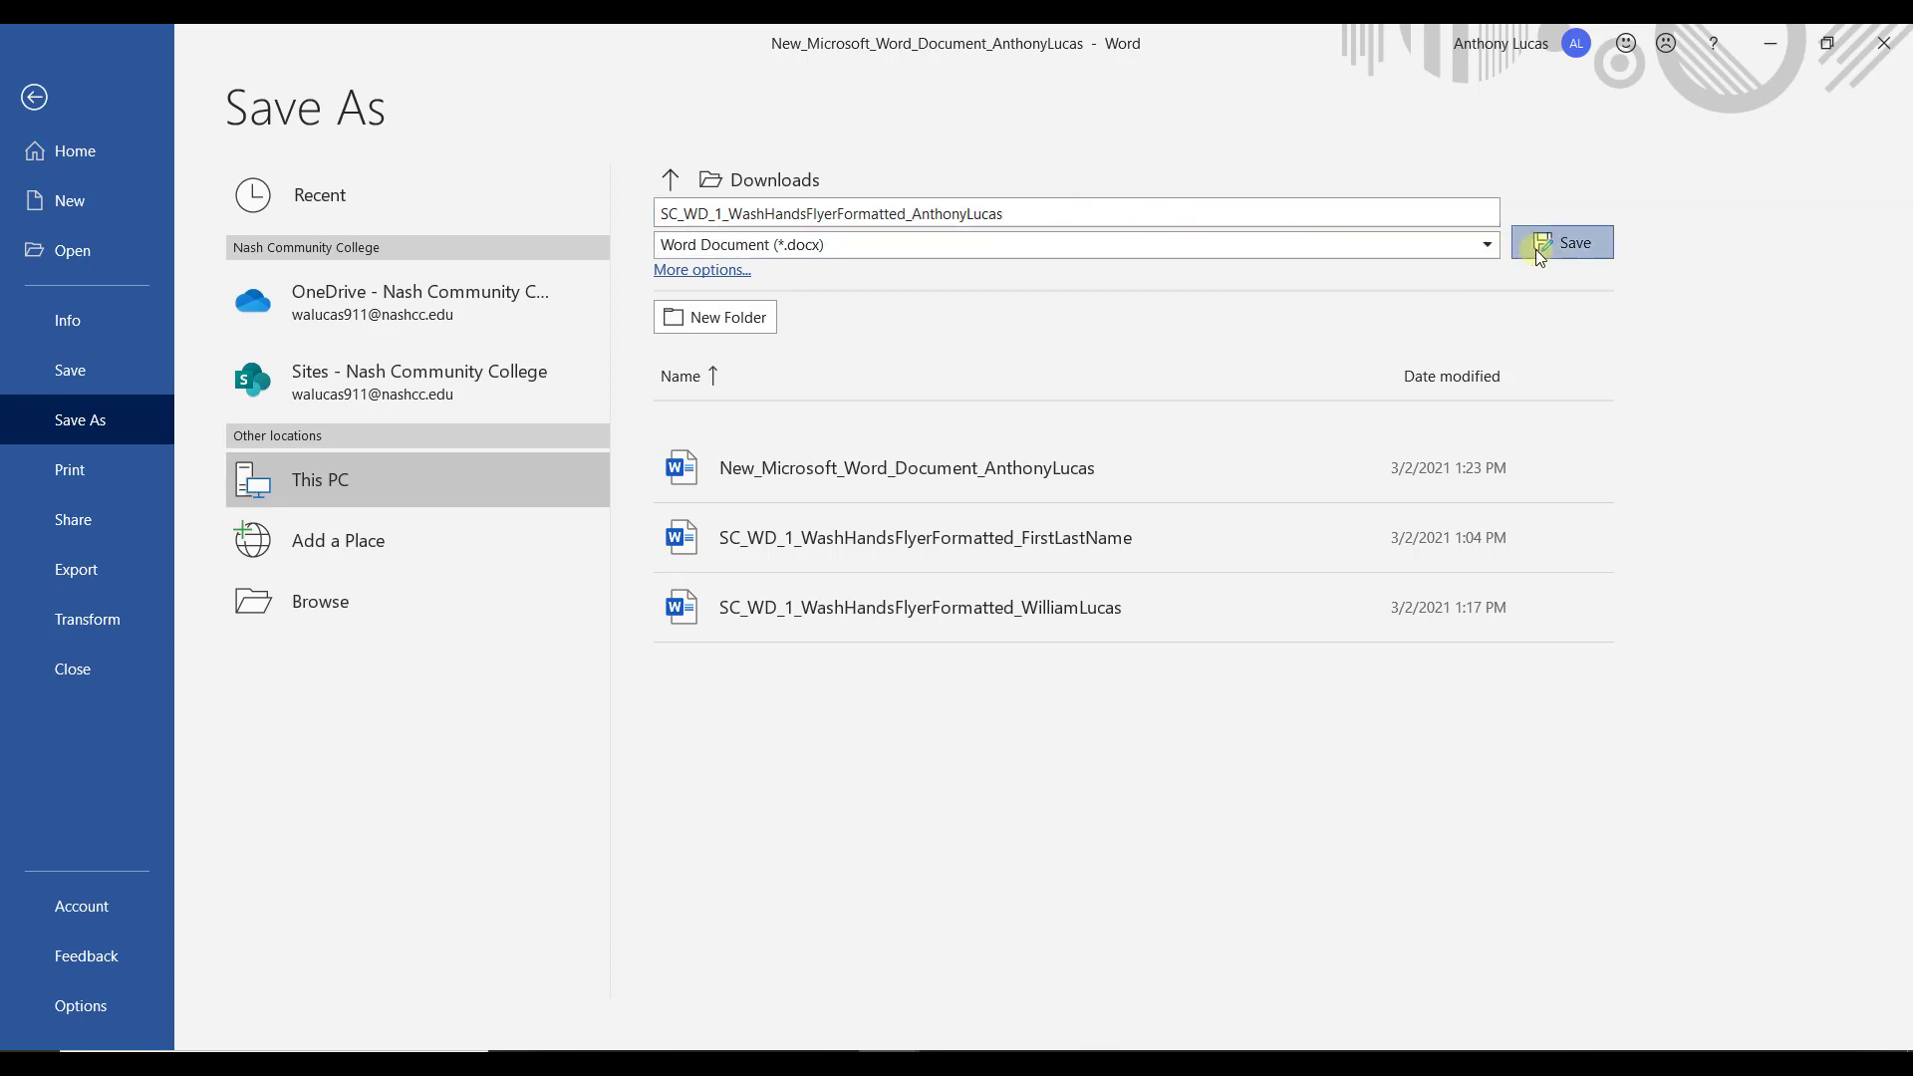
key(alt+Tab)
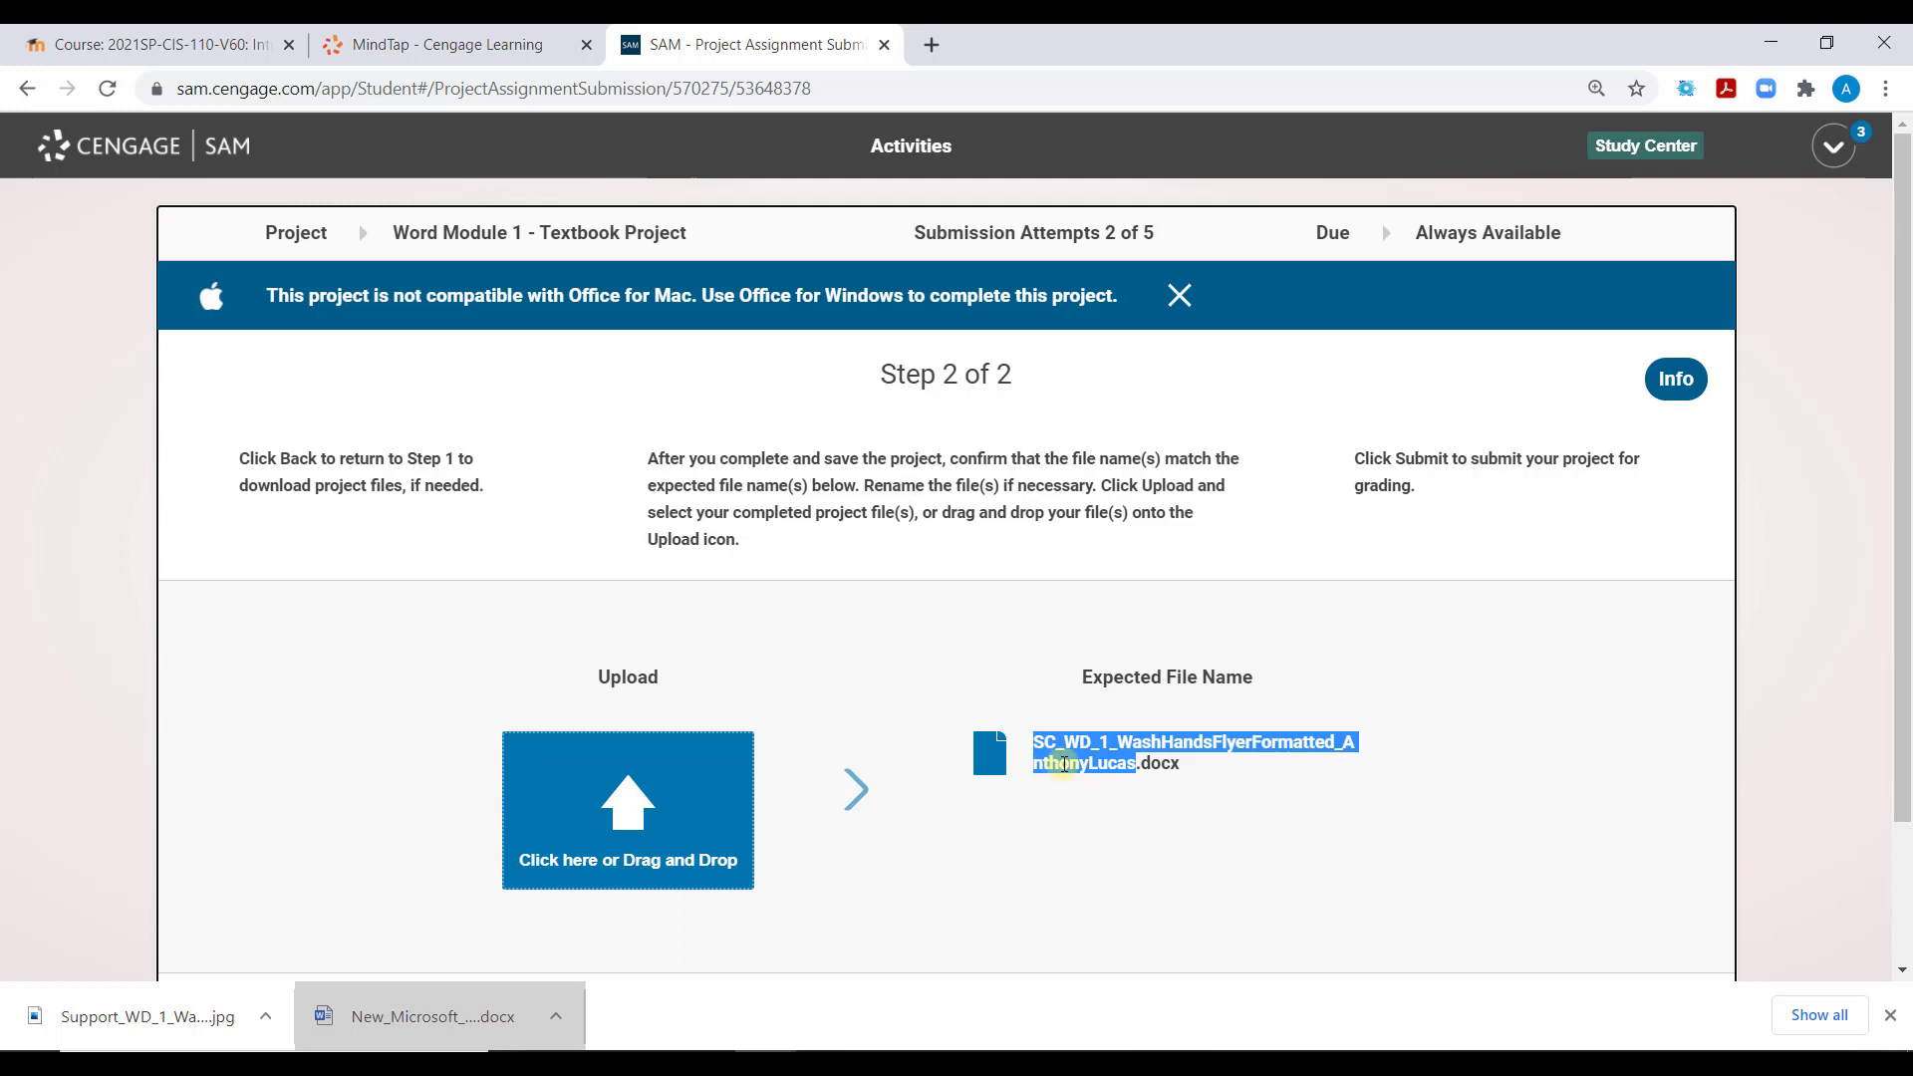
click(1101, 802)
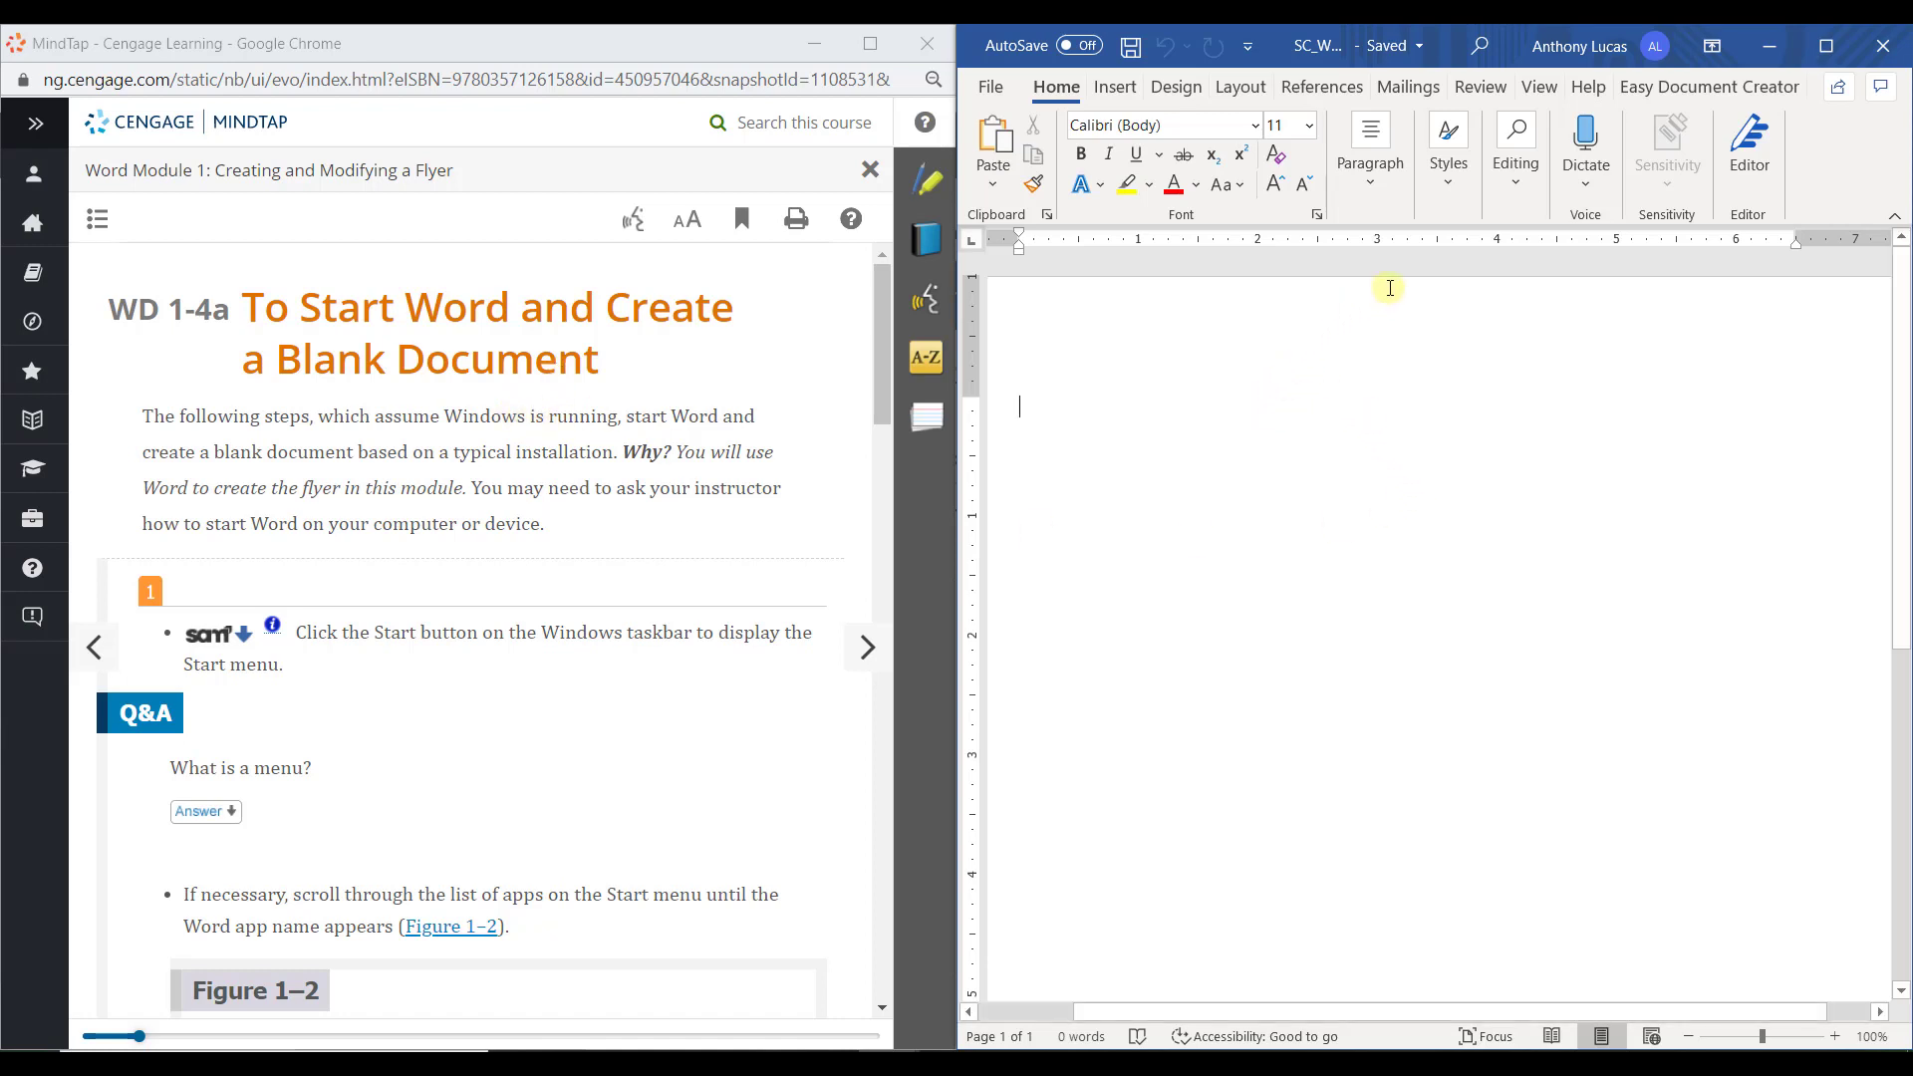
click(1389, 181)
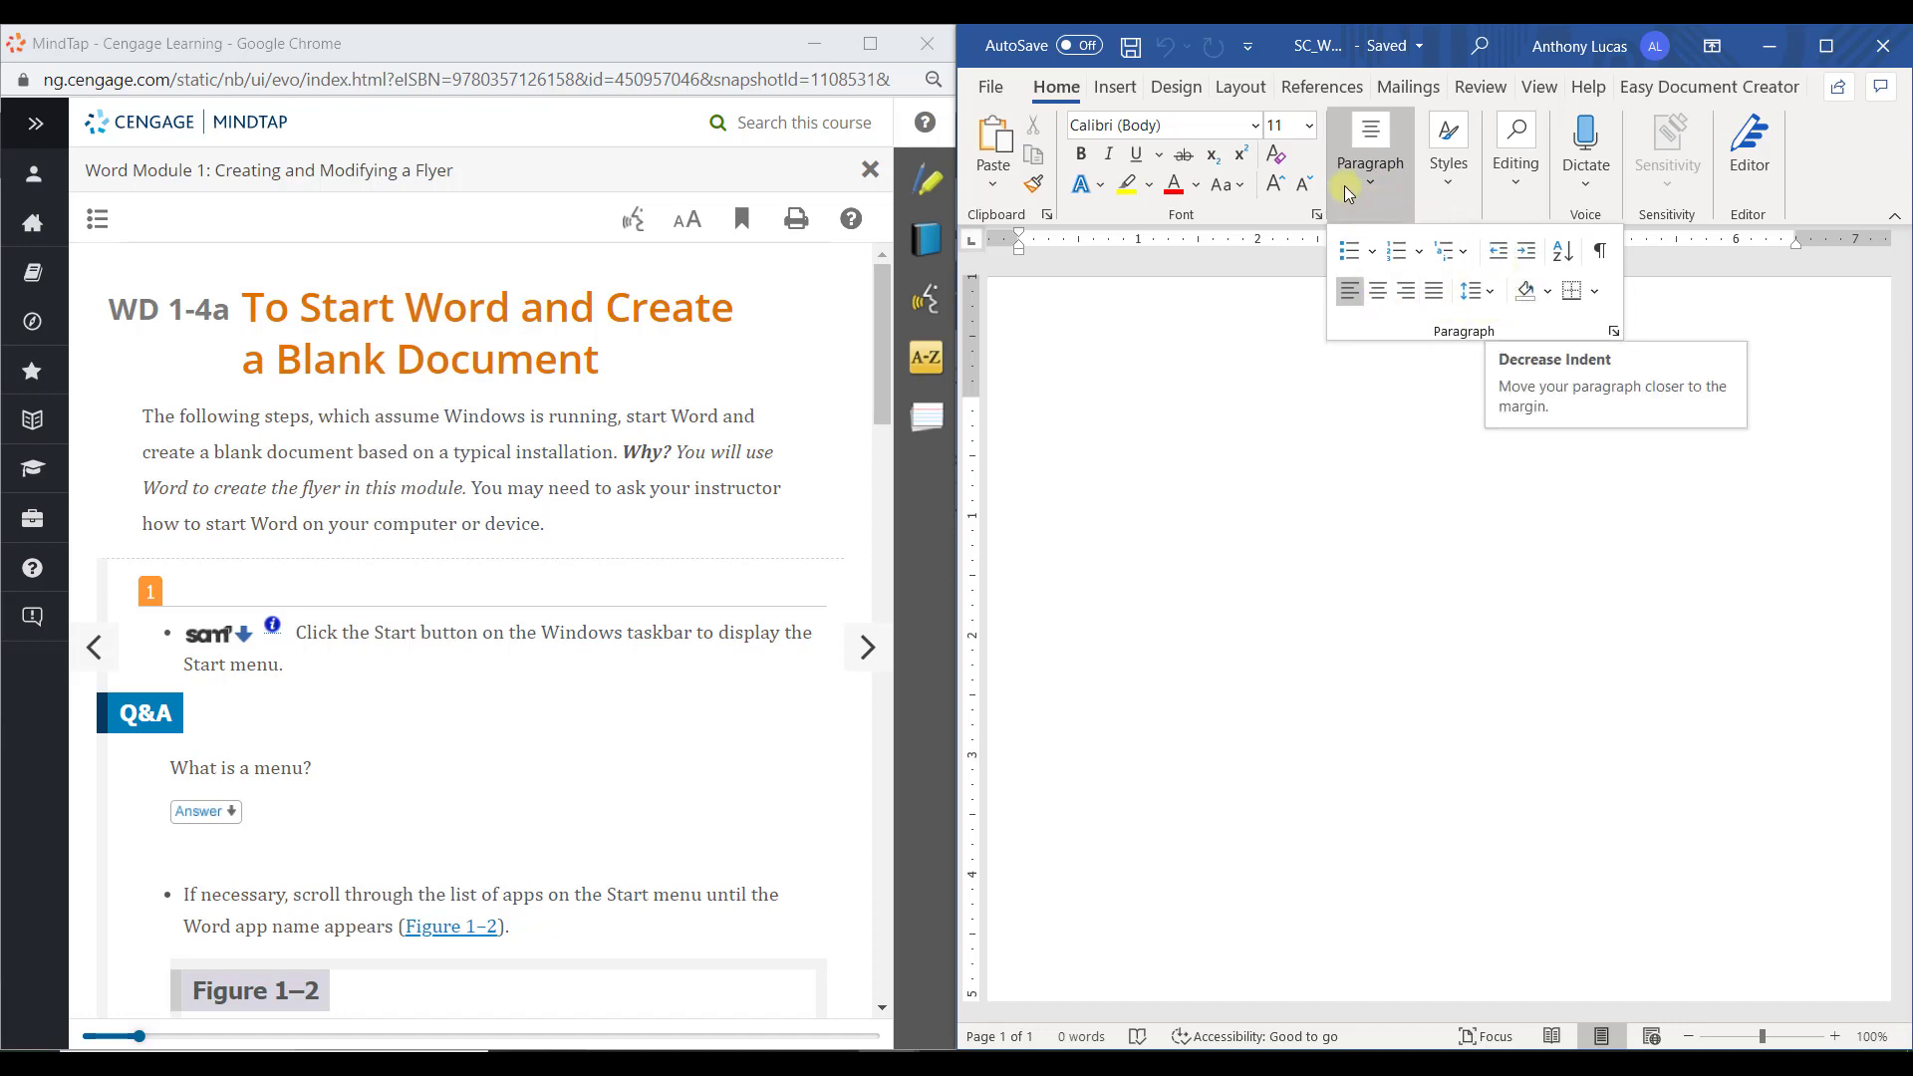
click(1218, 435)
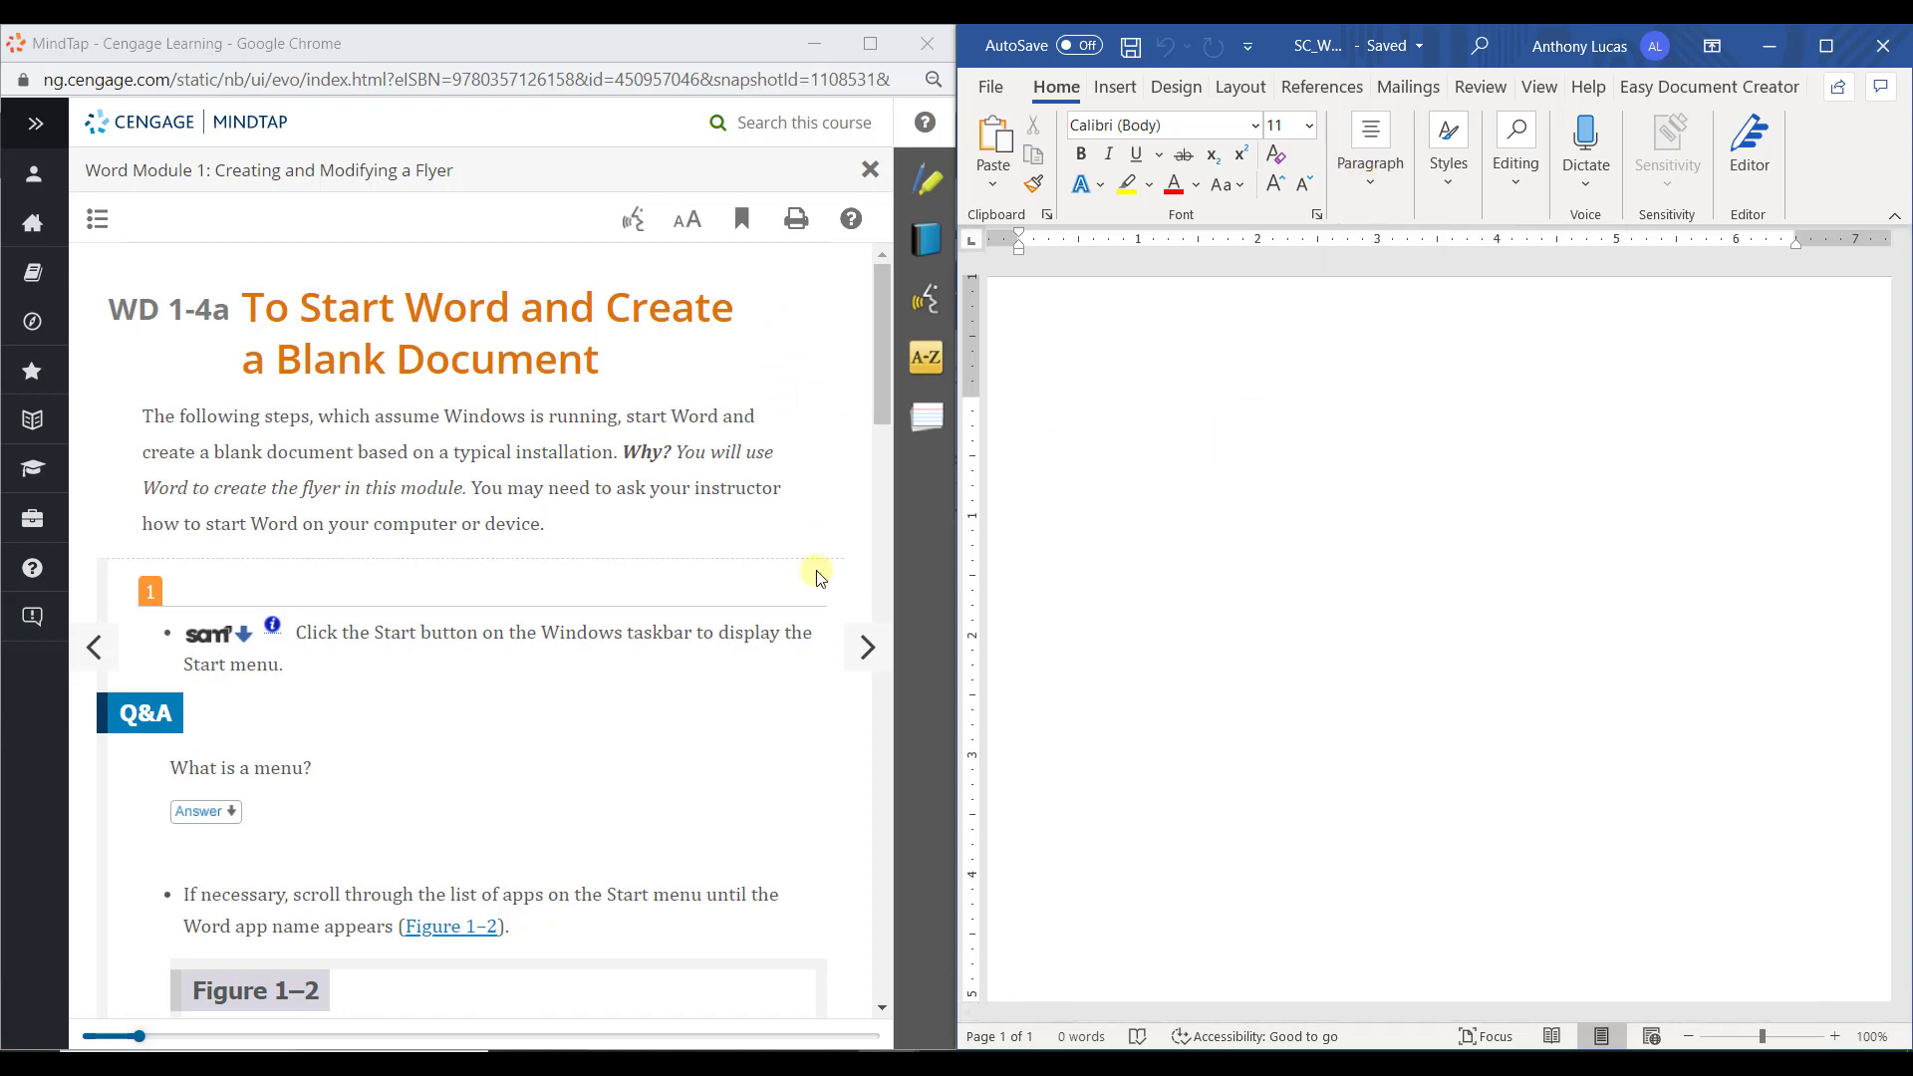
- Advance the MindTap textbook to section WD 1-4d, To Adjust the Margins, and set the Word document's margins to Narrow
drag(887, 334, 863, 746)
scroll(863, 746, down, 10)
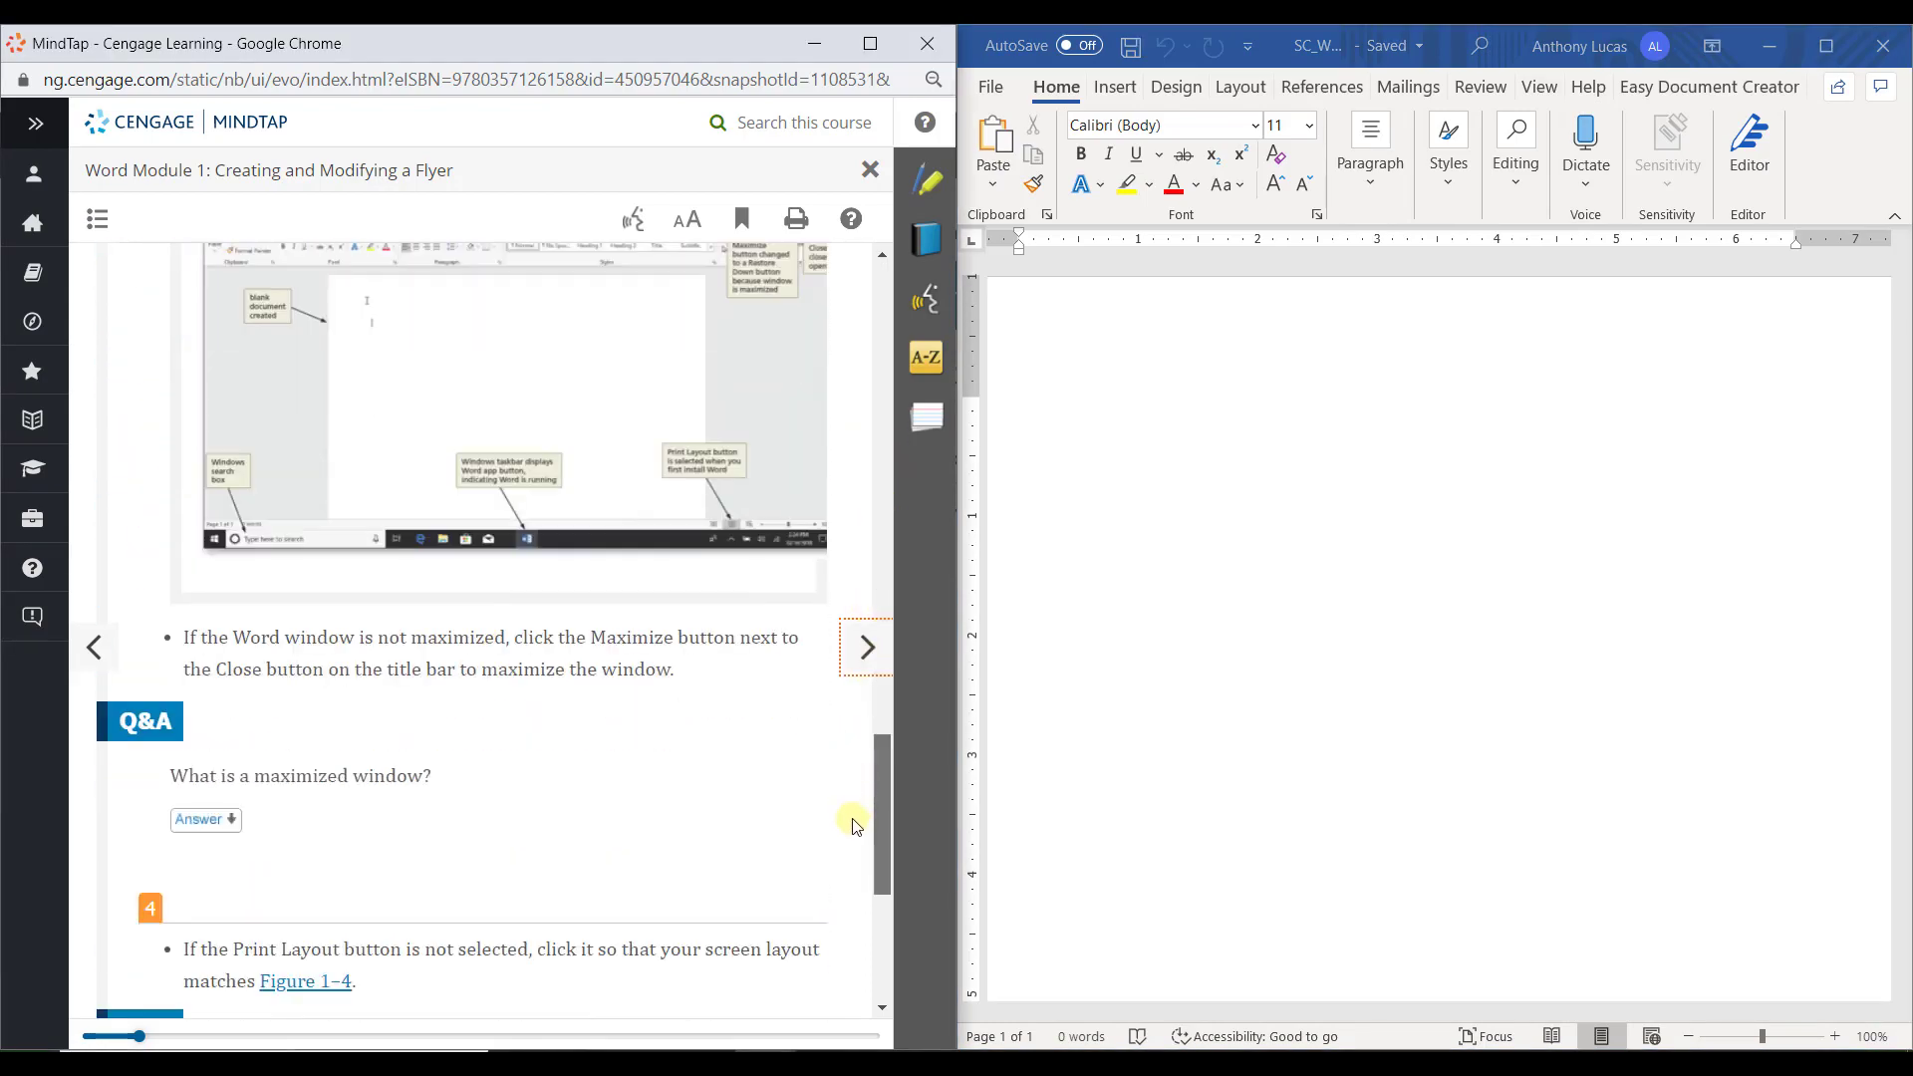
click(864, 650)
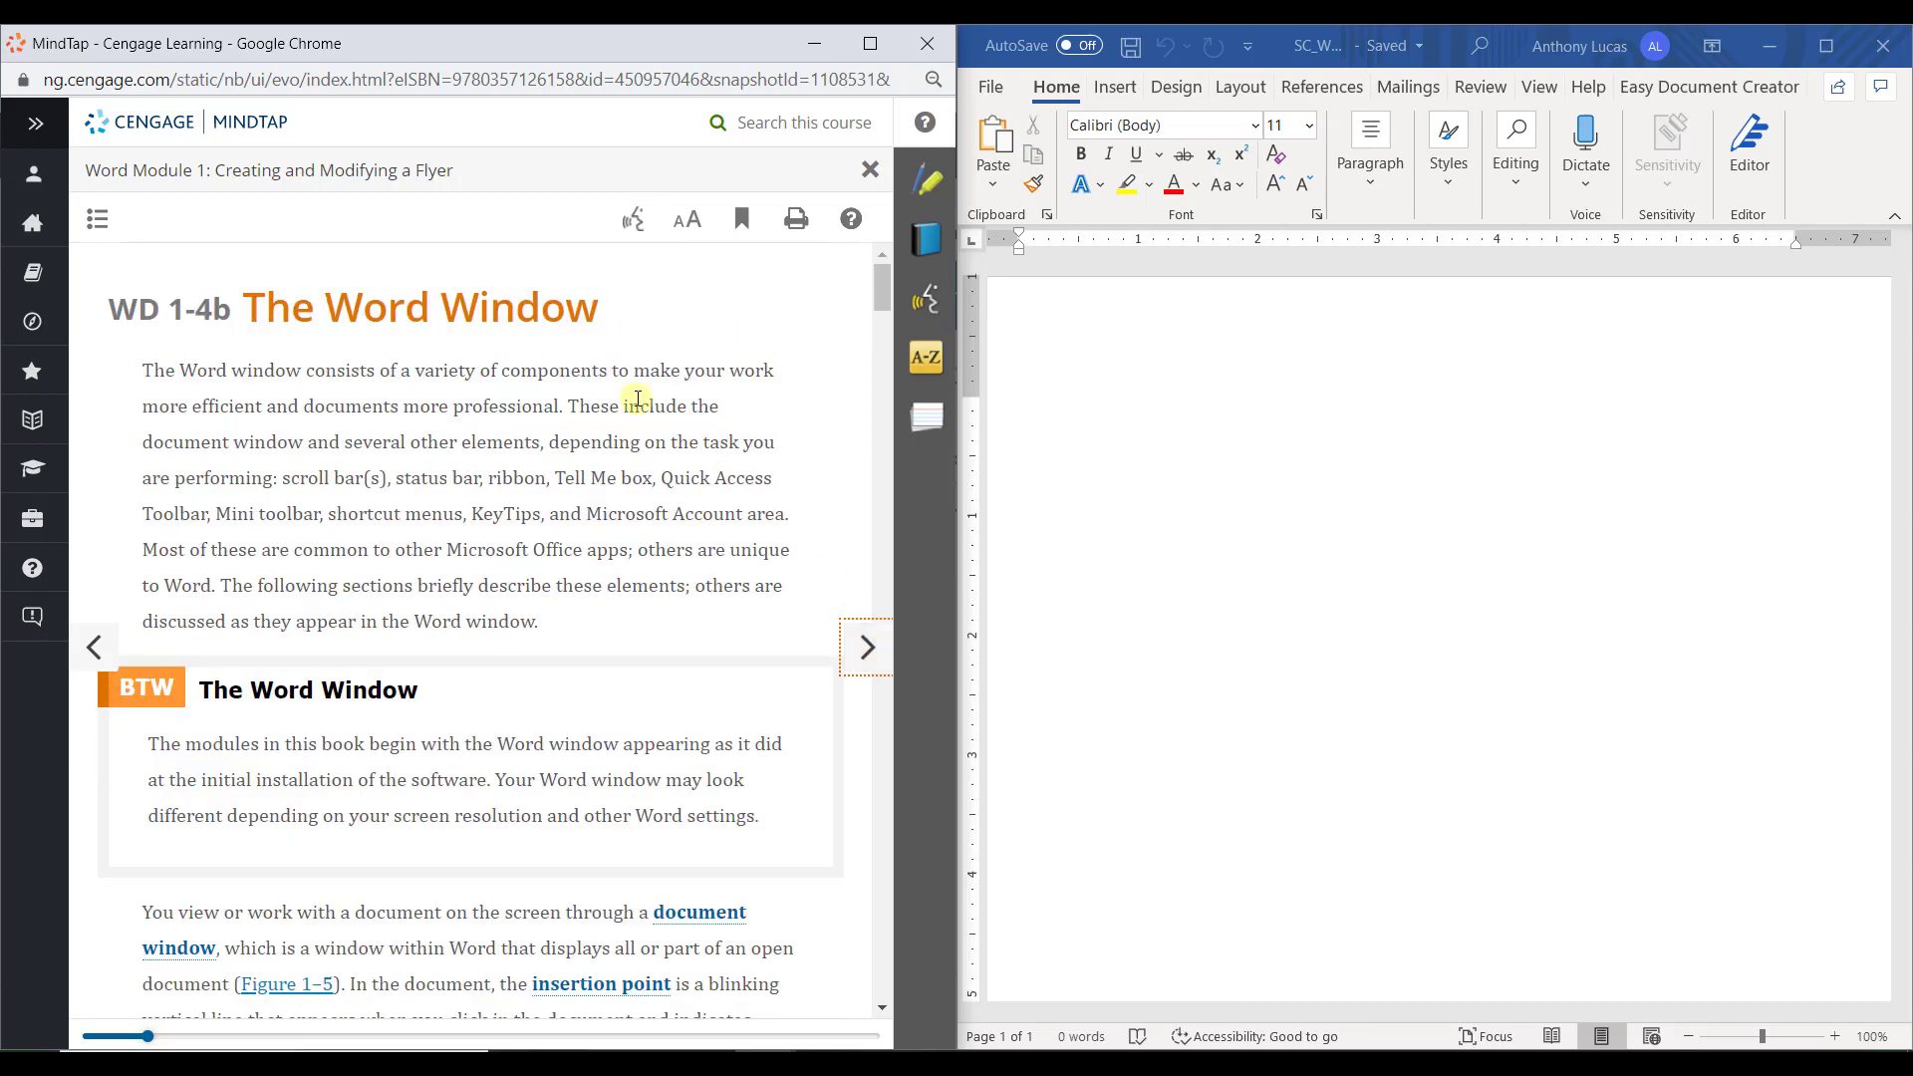
drag(885, 283, 879, 462)
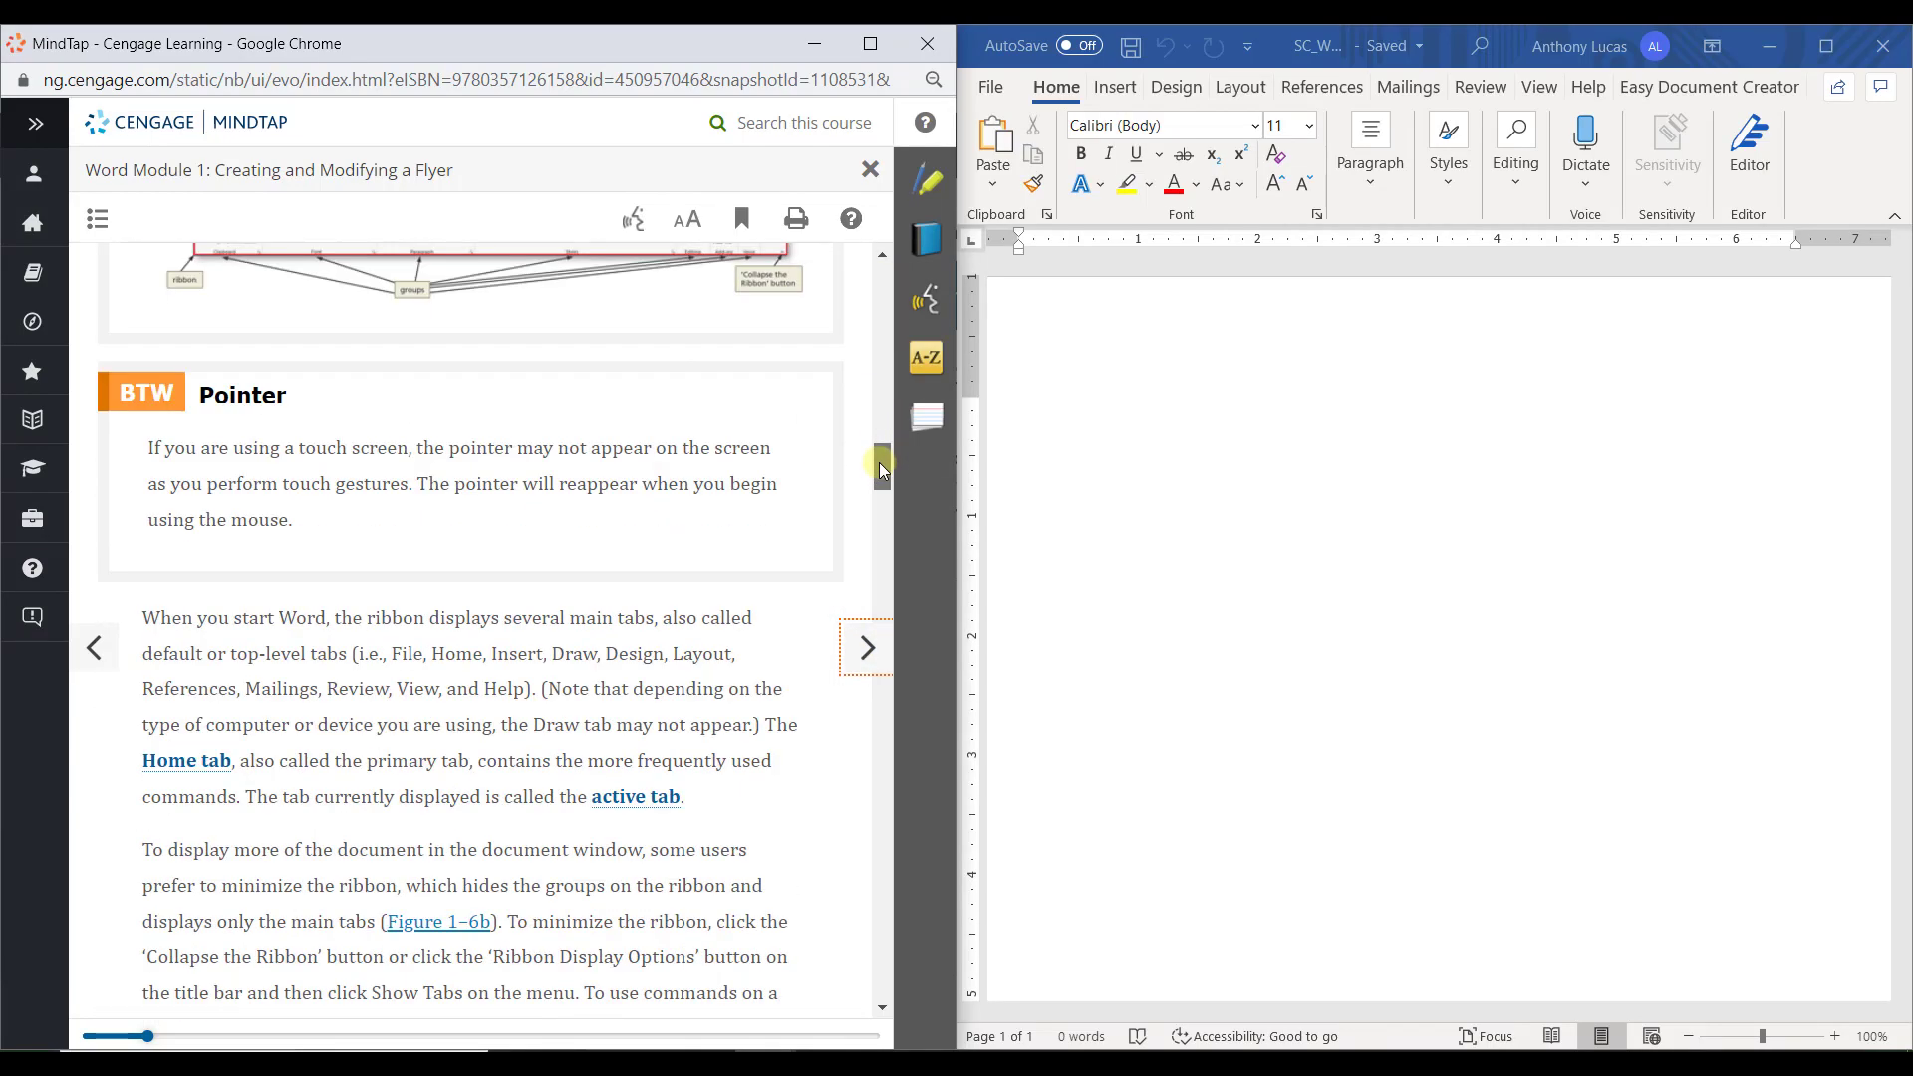
scroll(629, 482, down, 3)
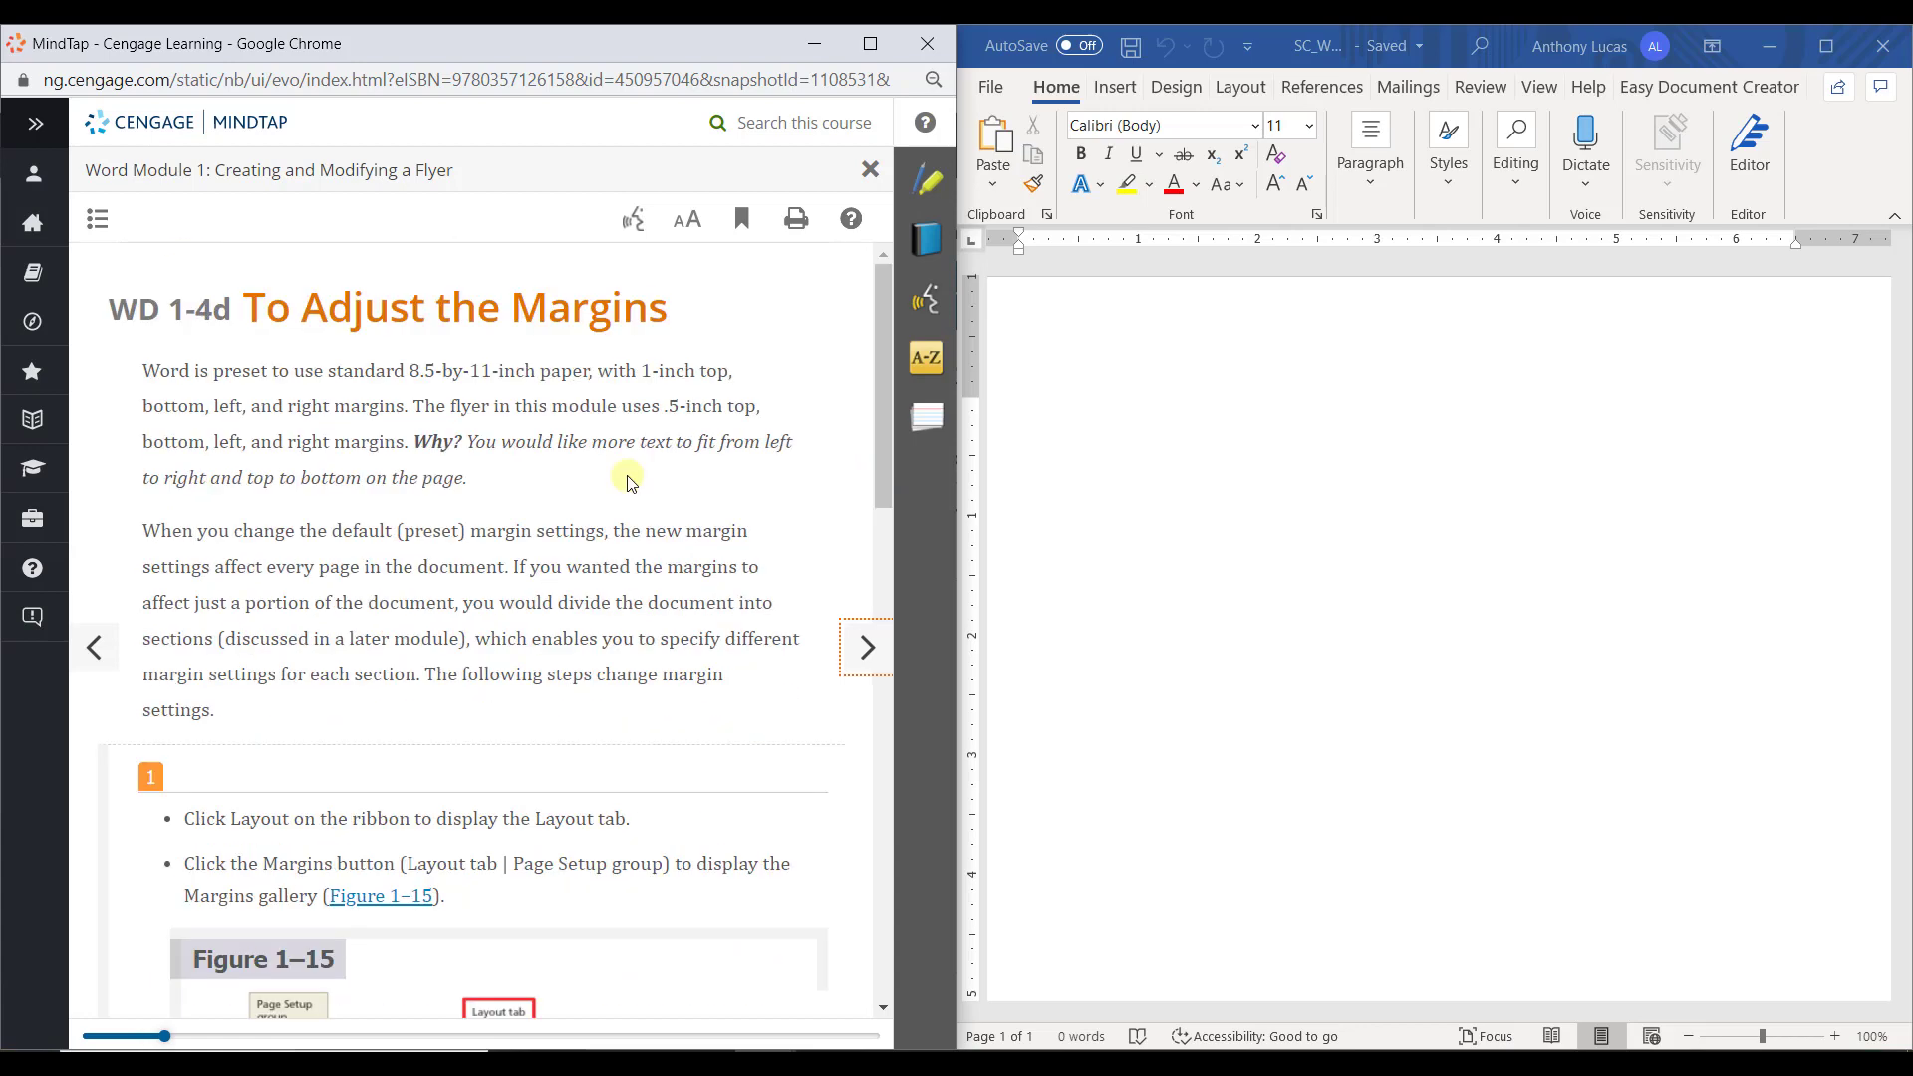
scroll(629, 483, down, 3)
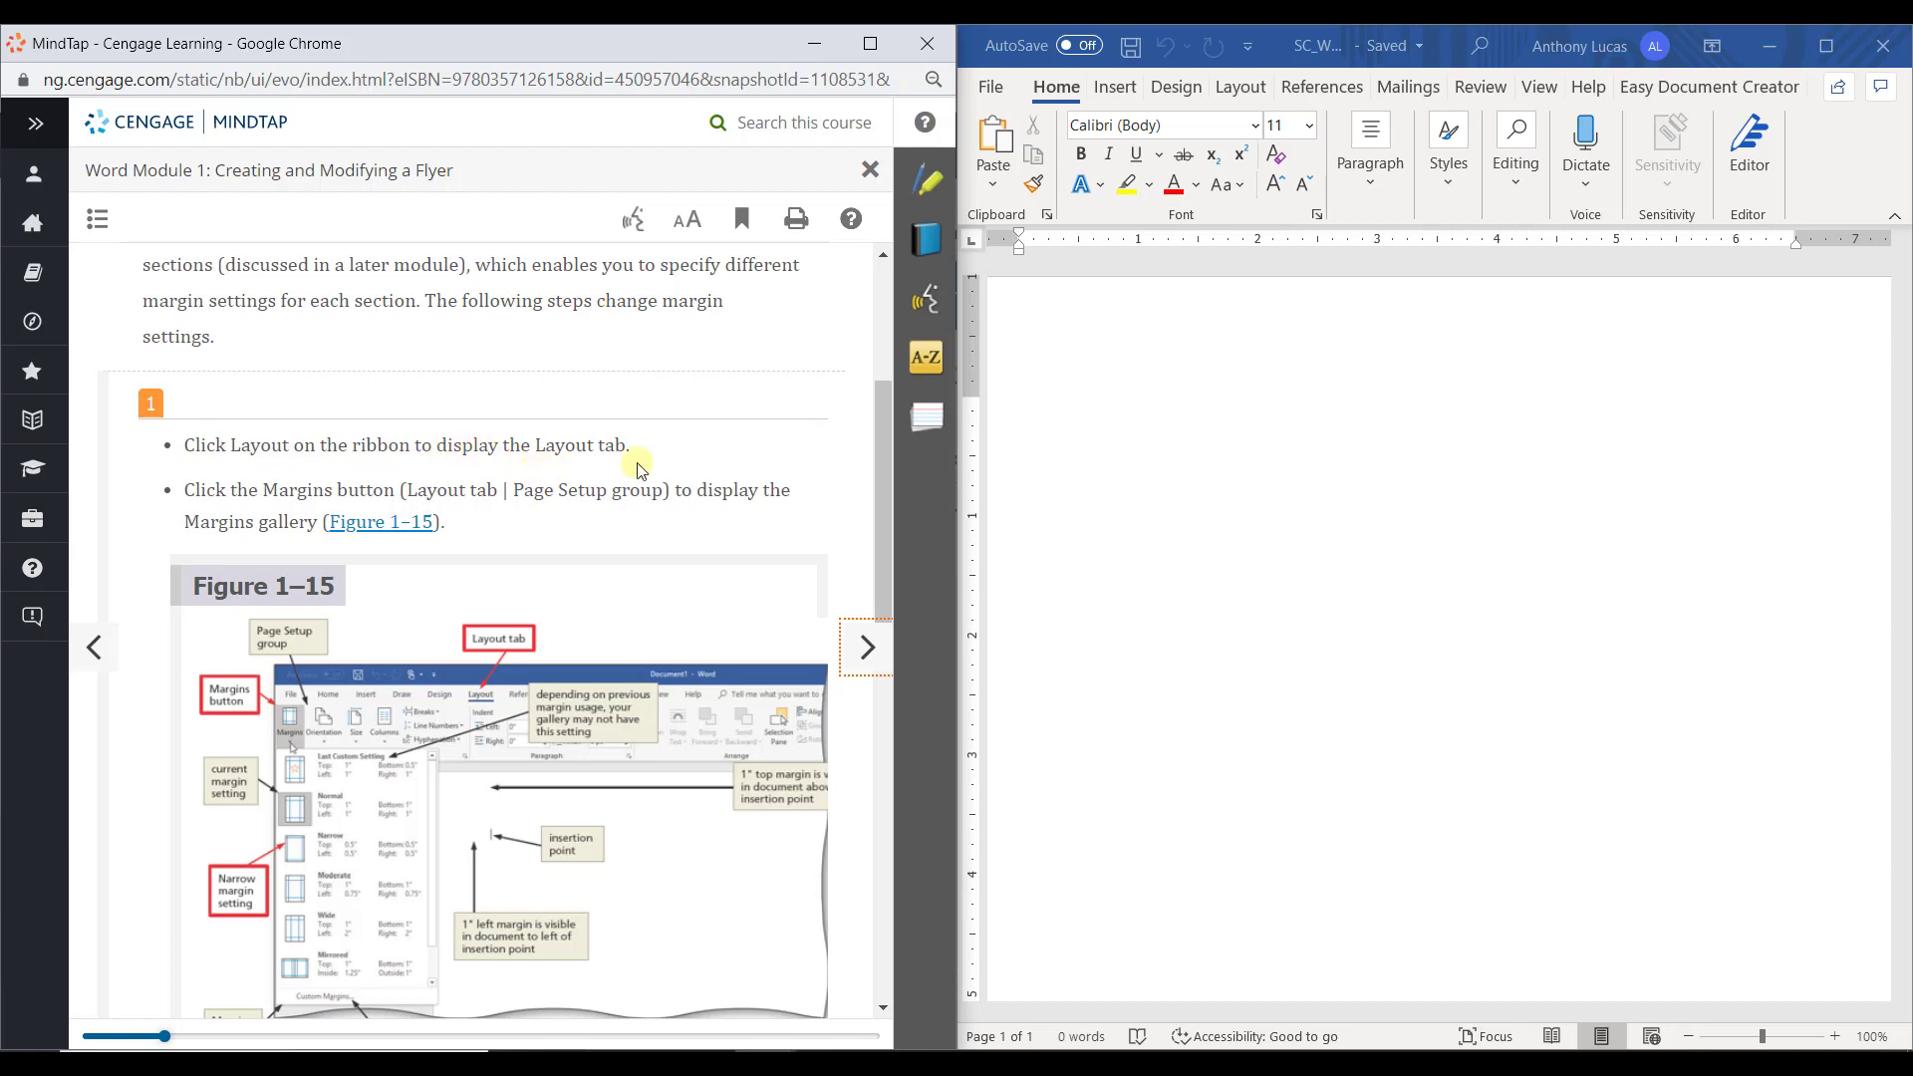
click(1244, 92)
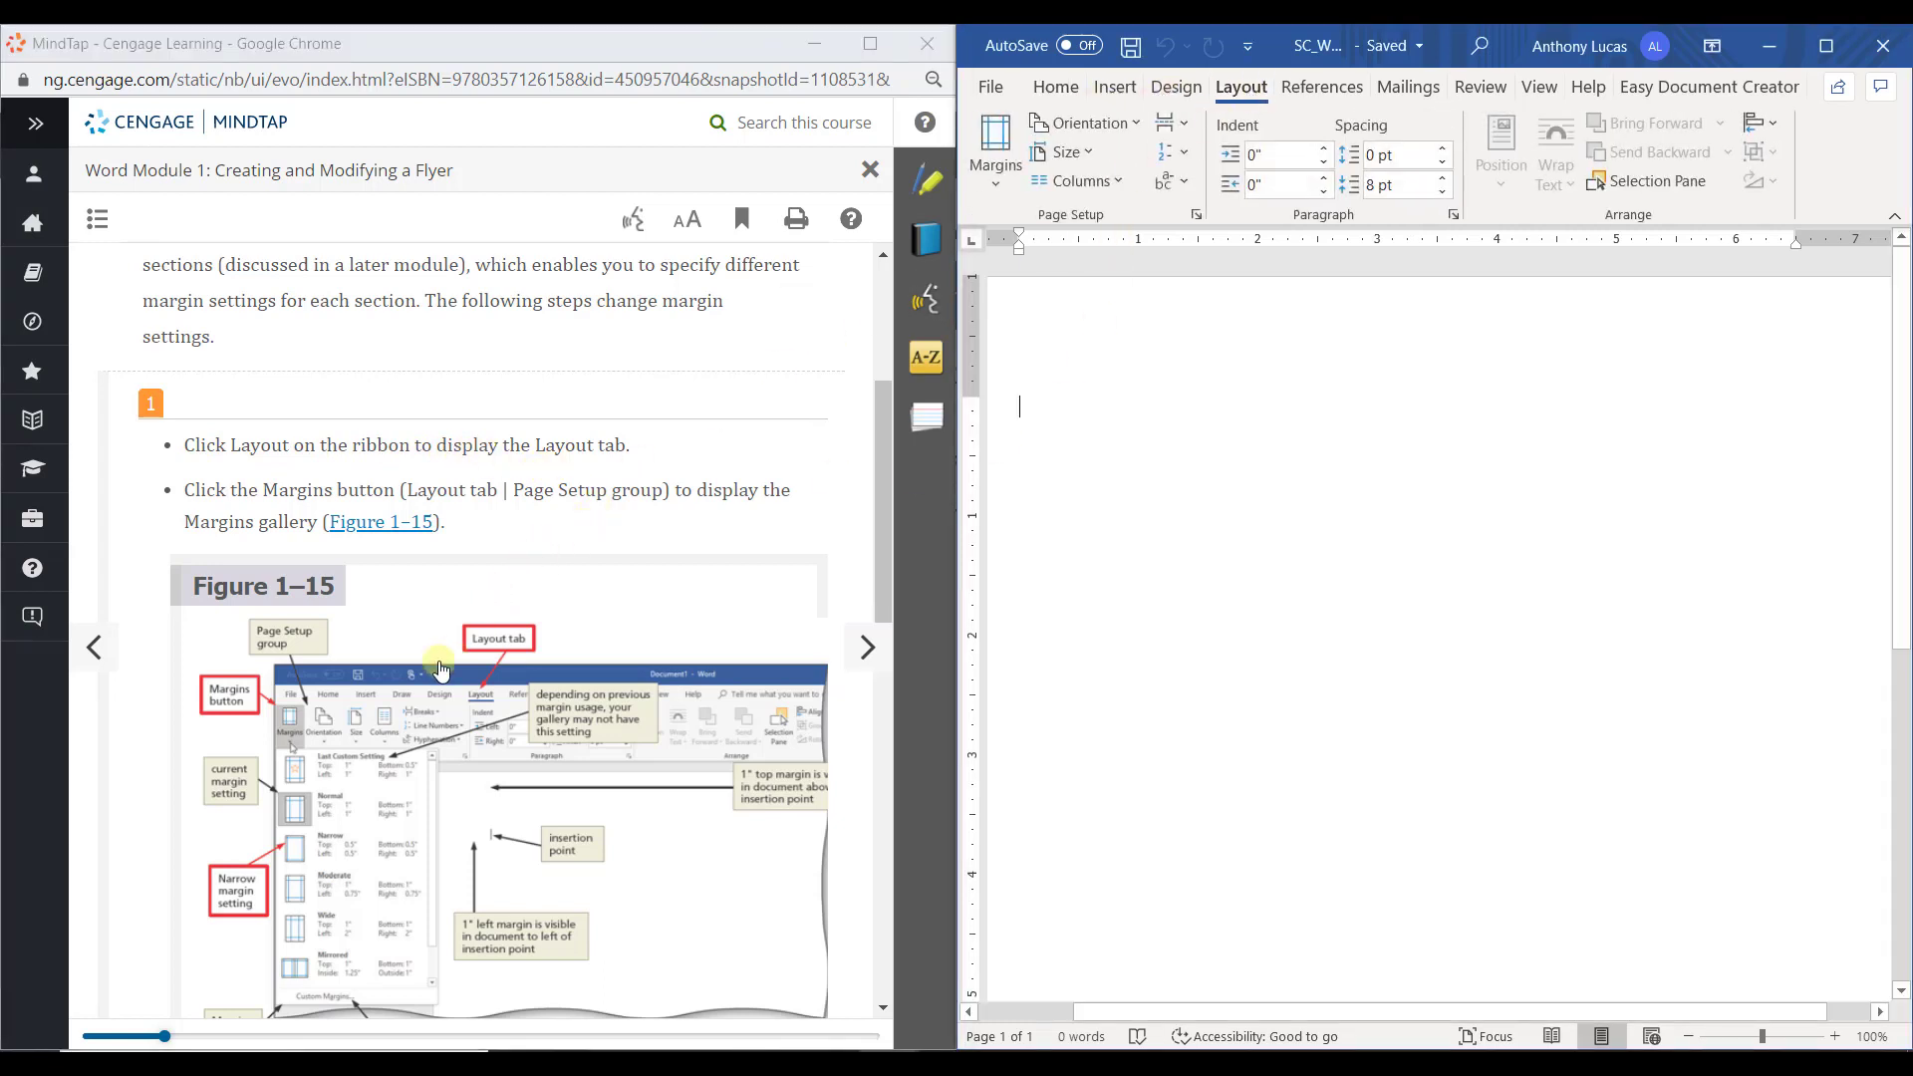
click(986, 150)
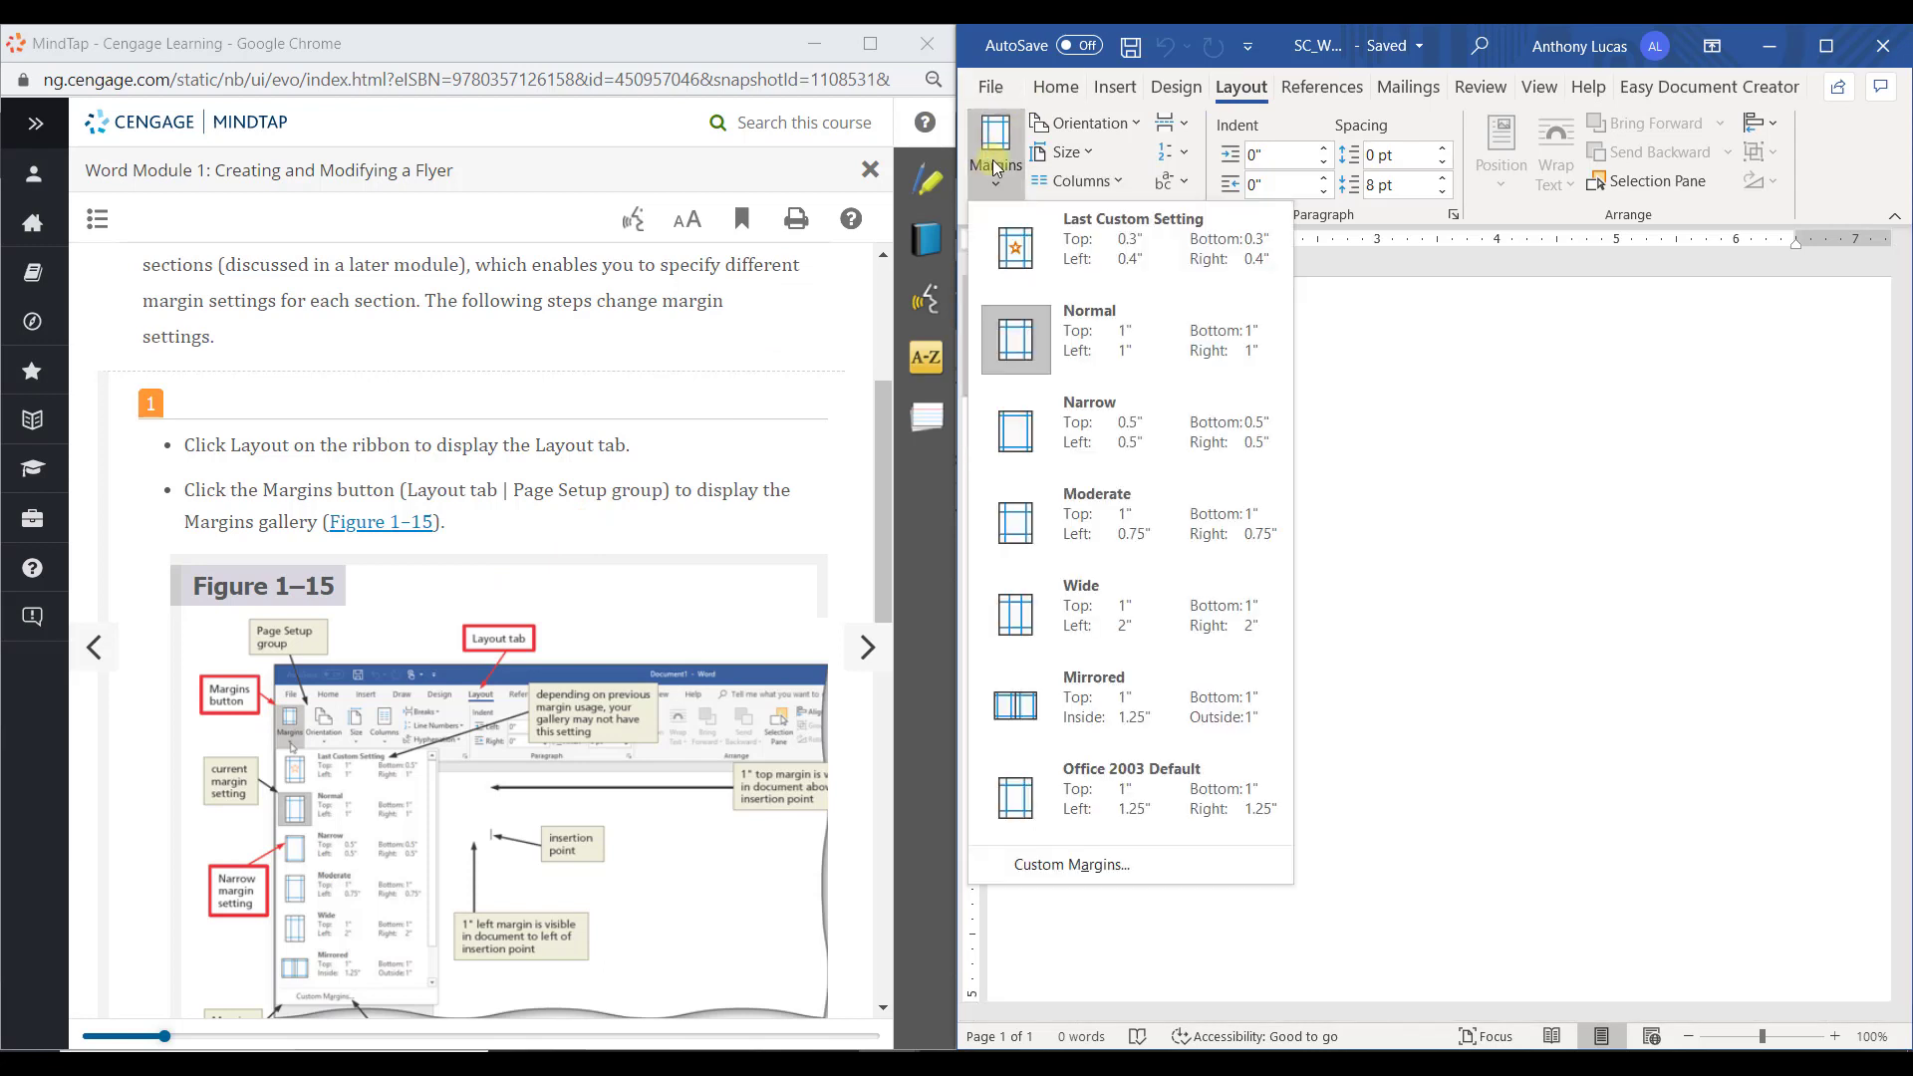
click(1100, 442)
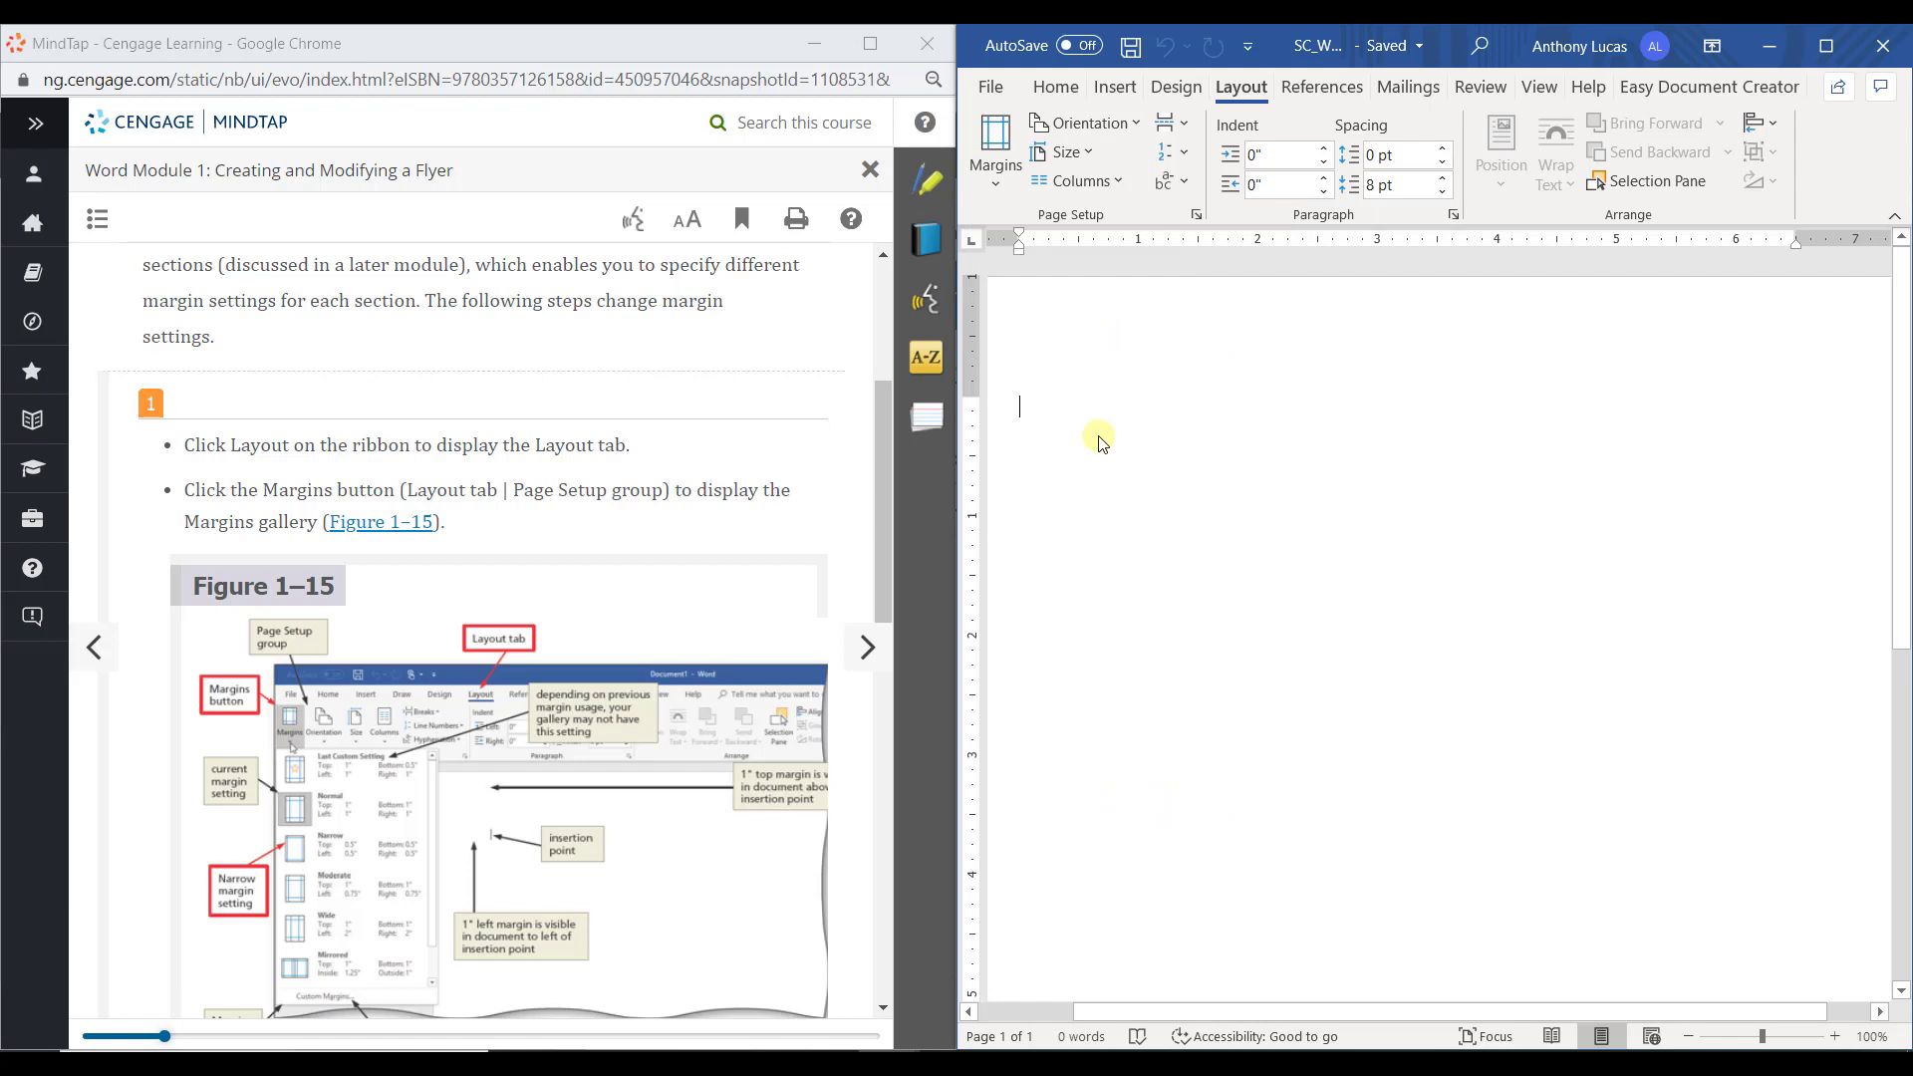
- Advance the textbook to section WD 1-5a, To Type Text, and enter the headline "Wash Your Hands!" in the Word document
scroll(403, 564, down, 2)
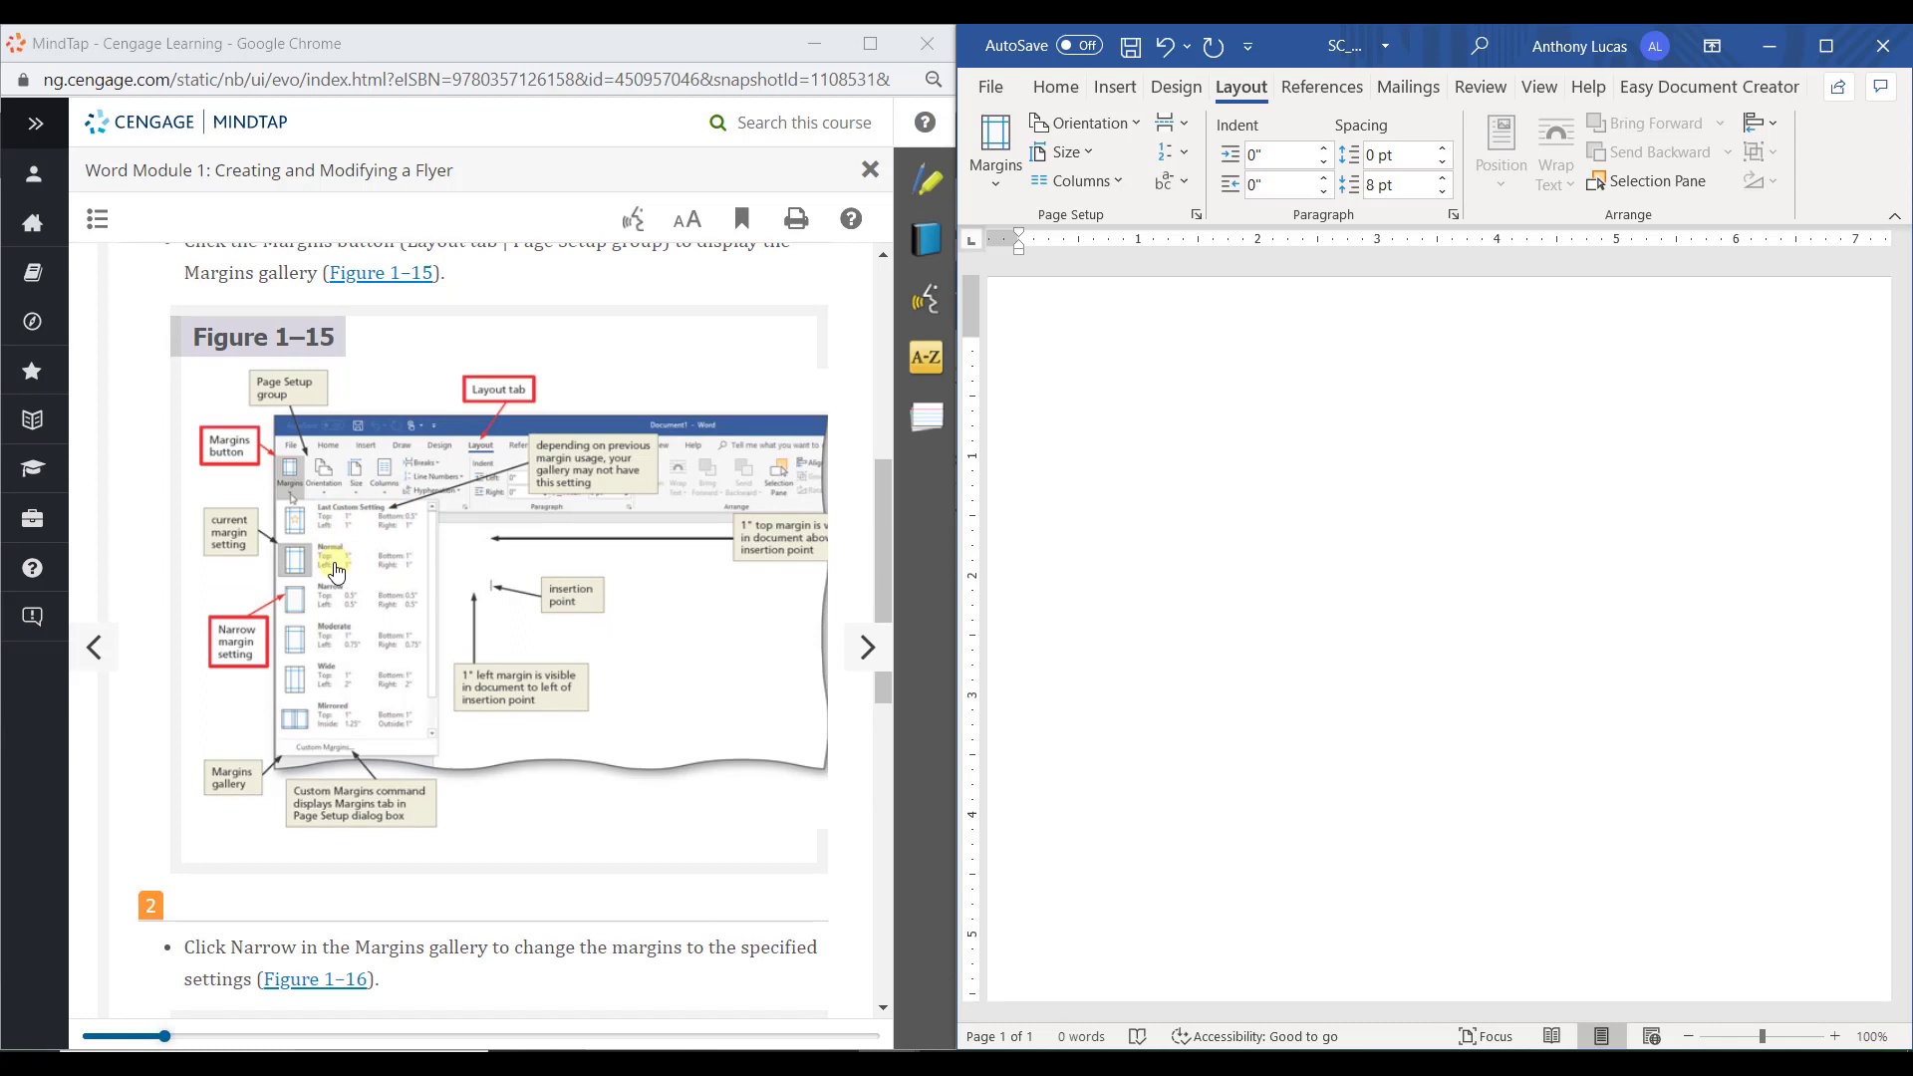
scroll(337, 573, down, 2)
click(867, 648)
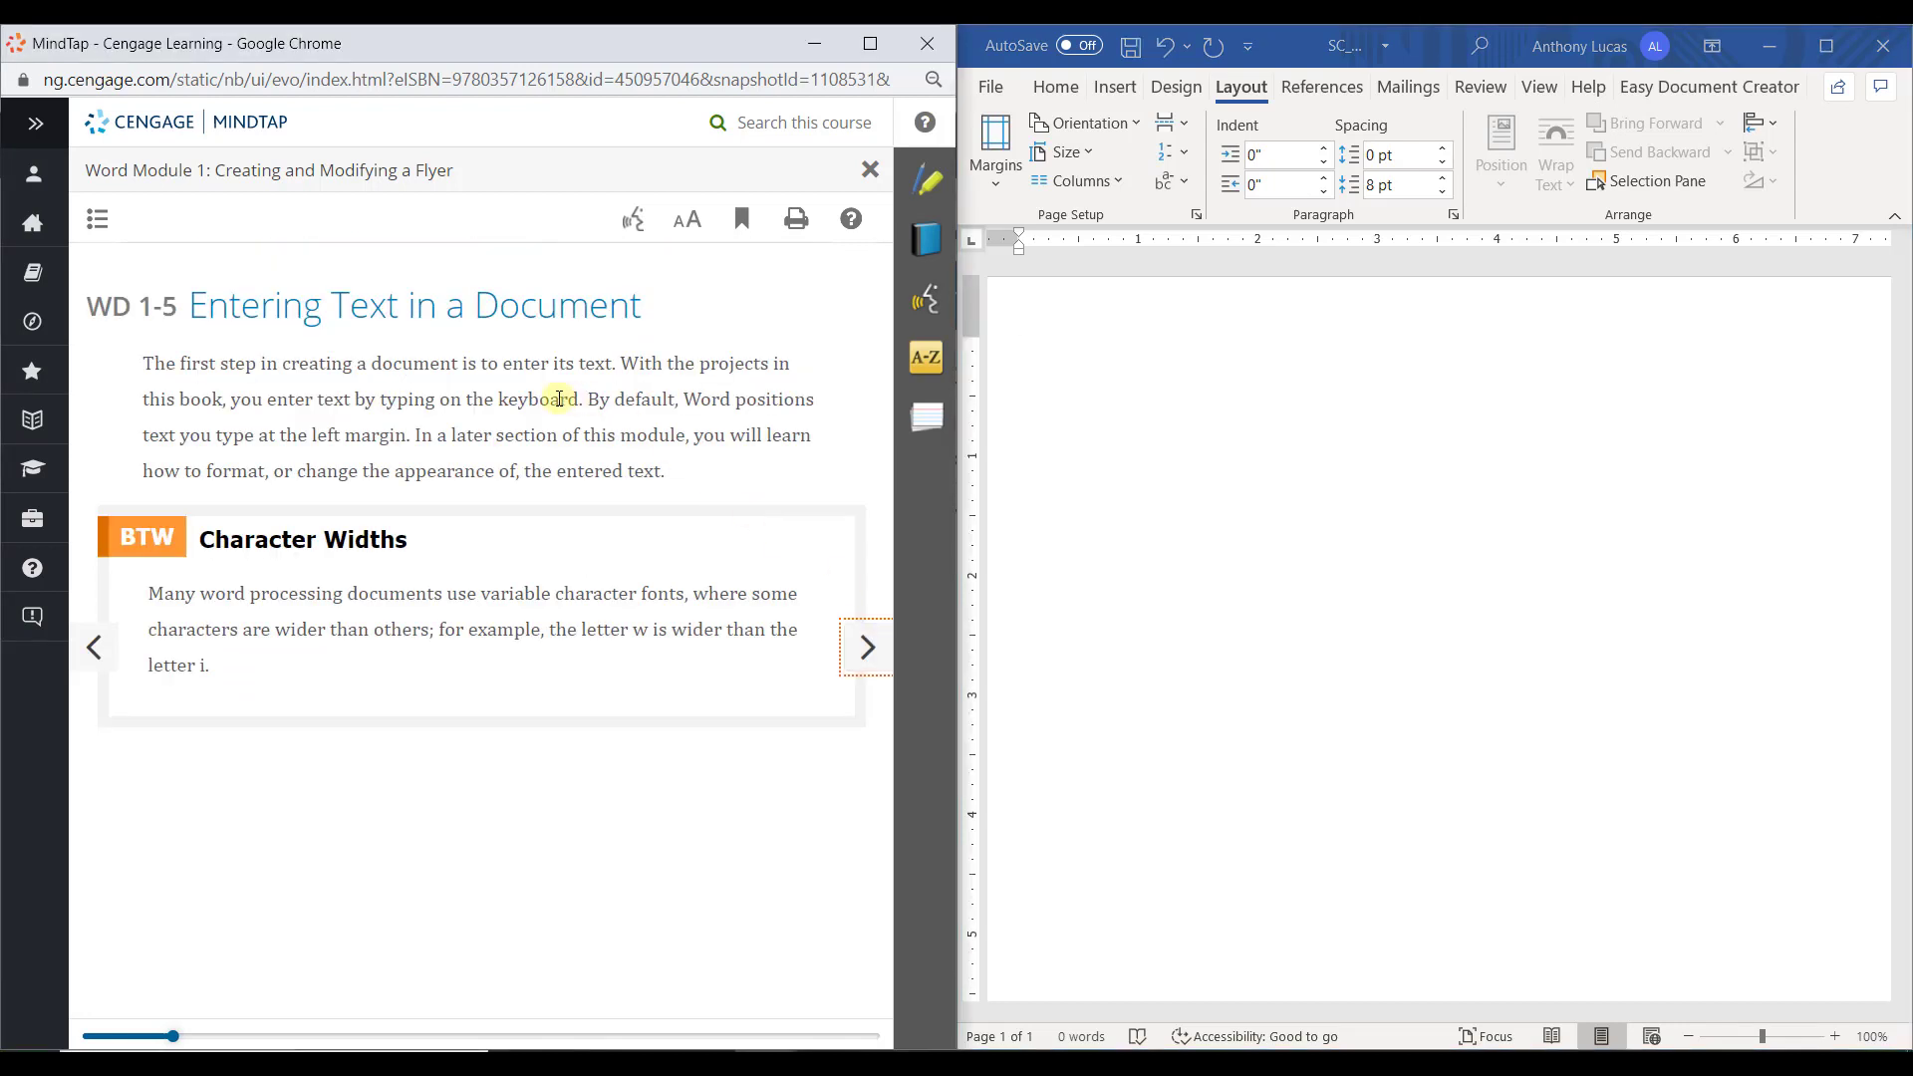
click(880, 653)
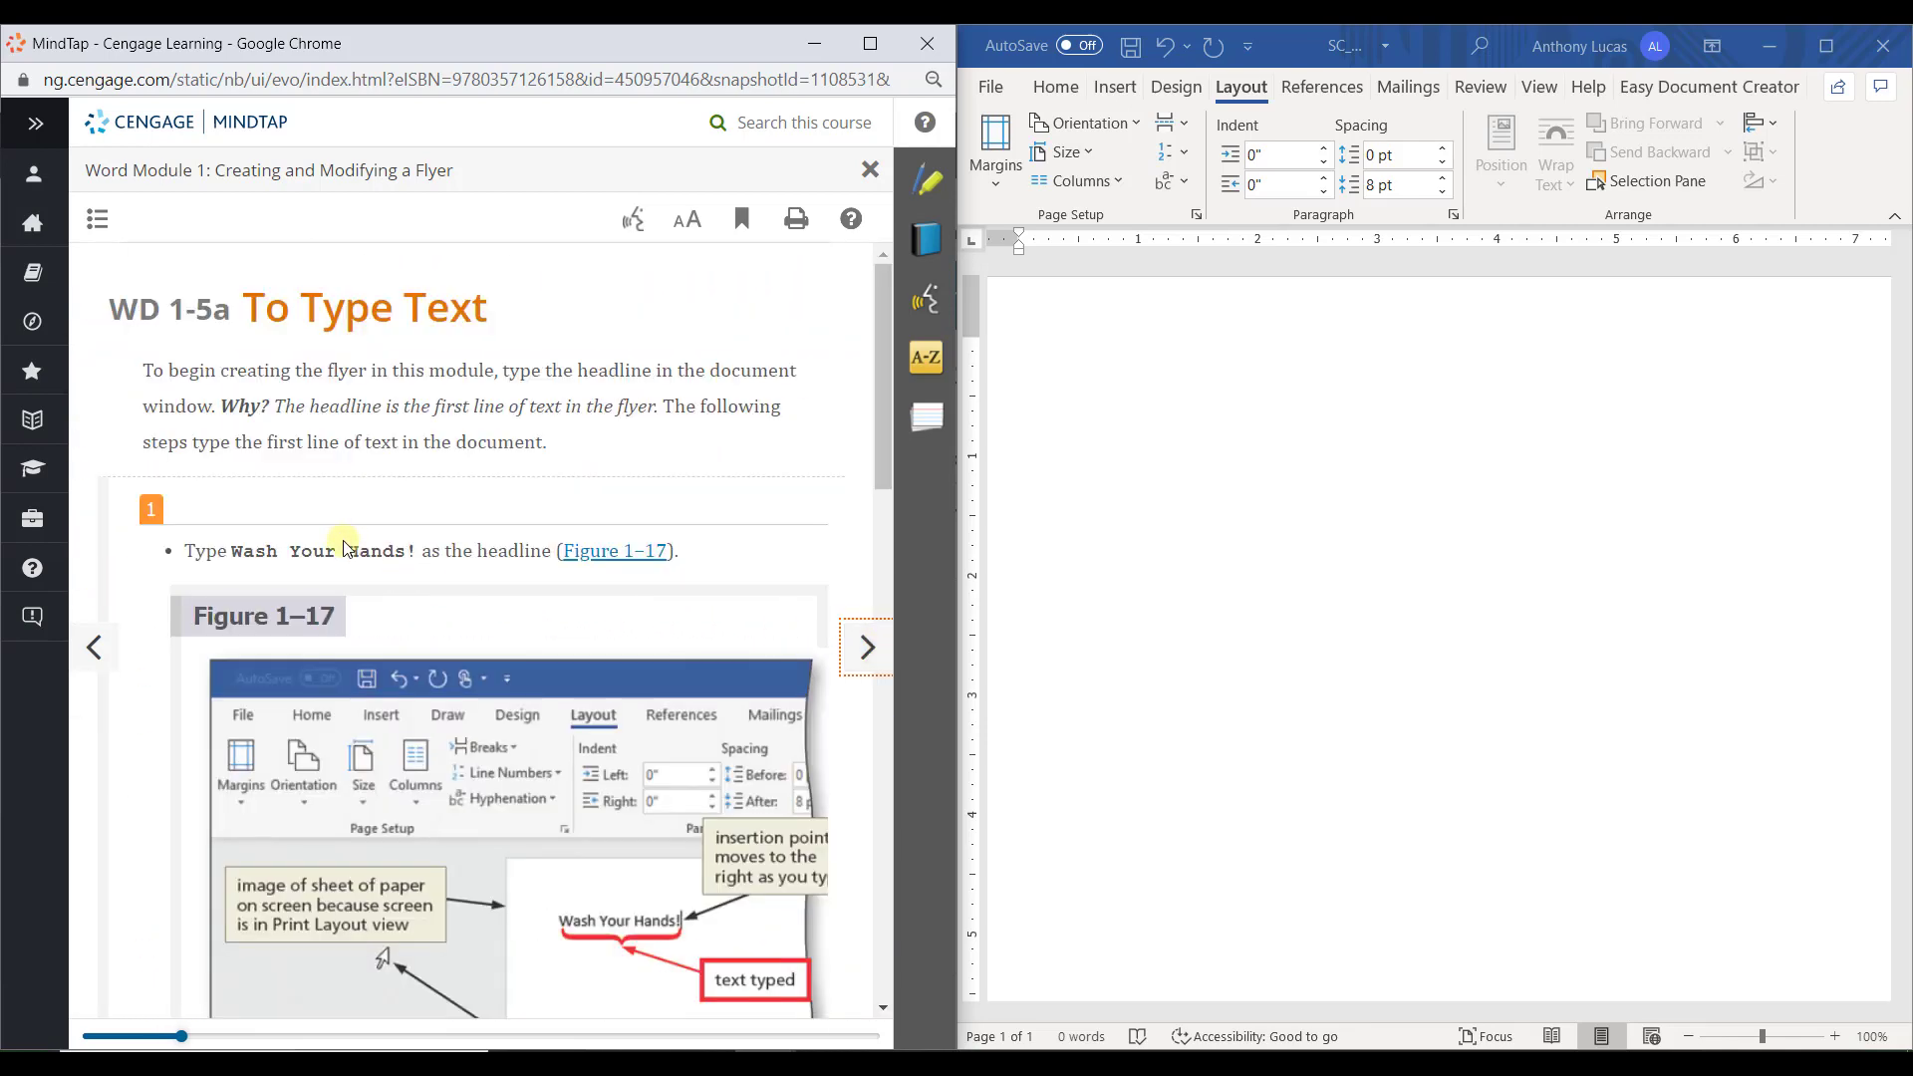
click(1214, 385)
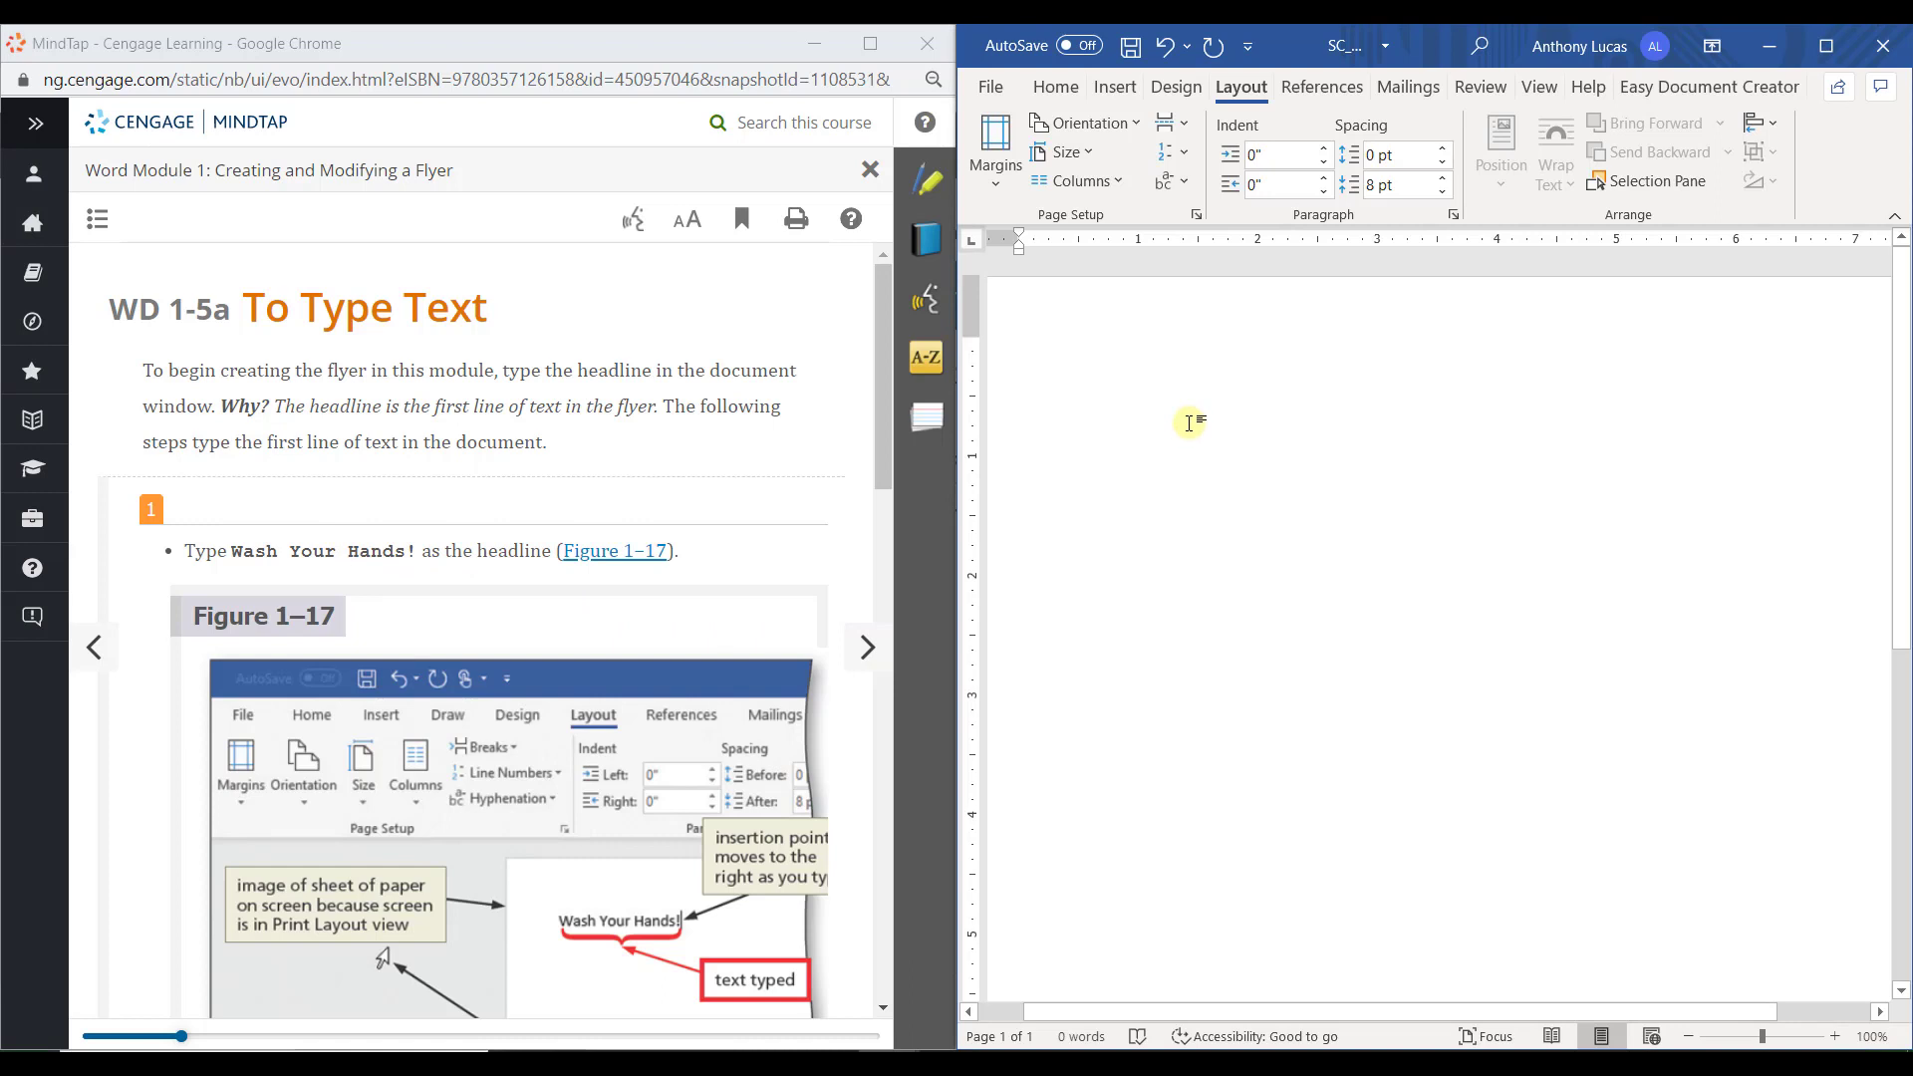
text(Wash Y)
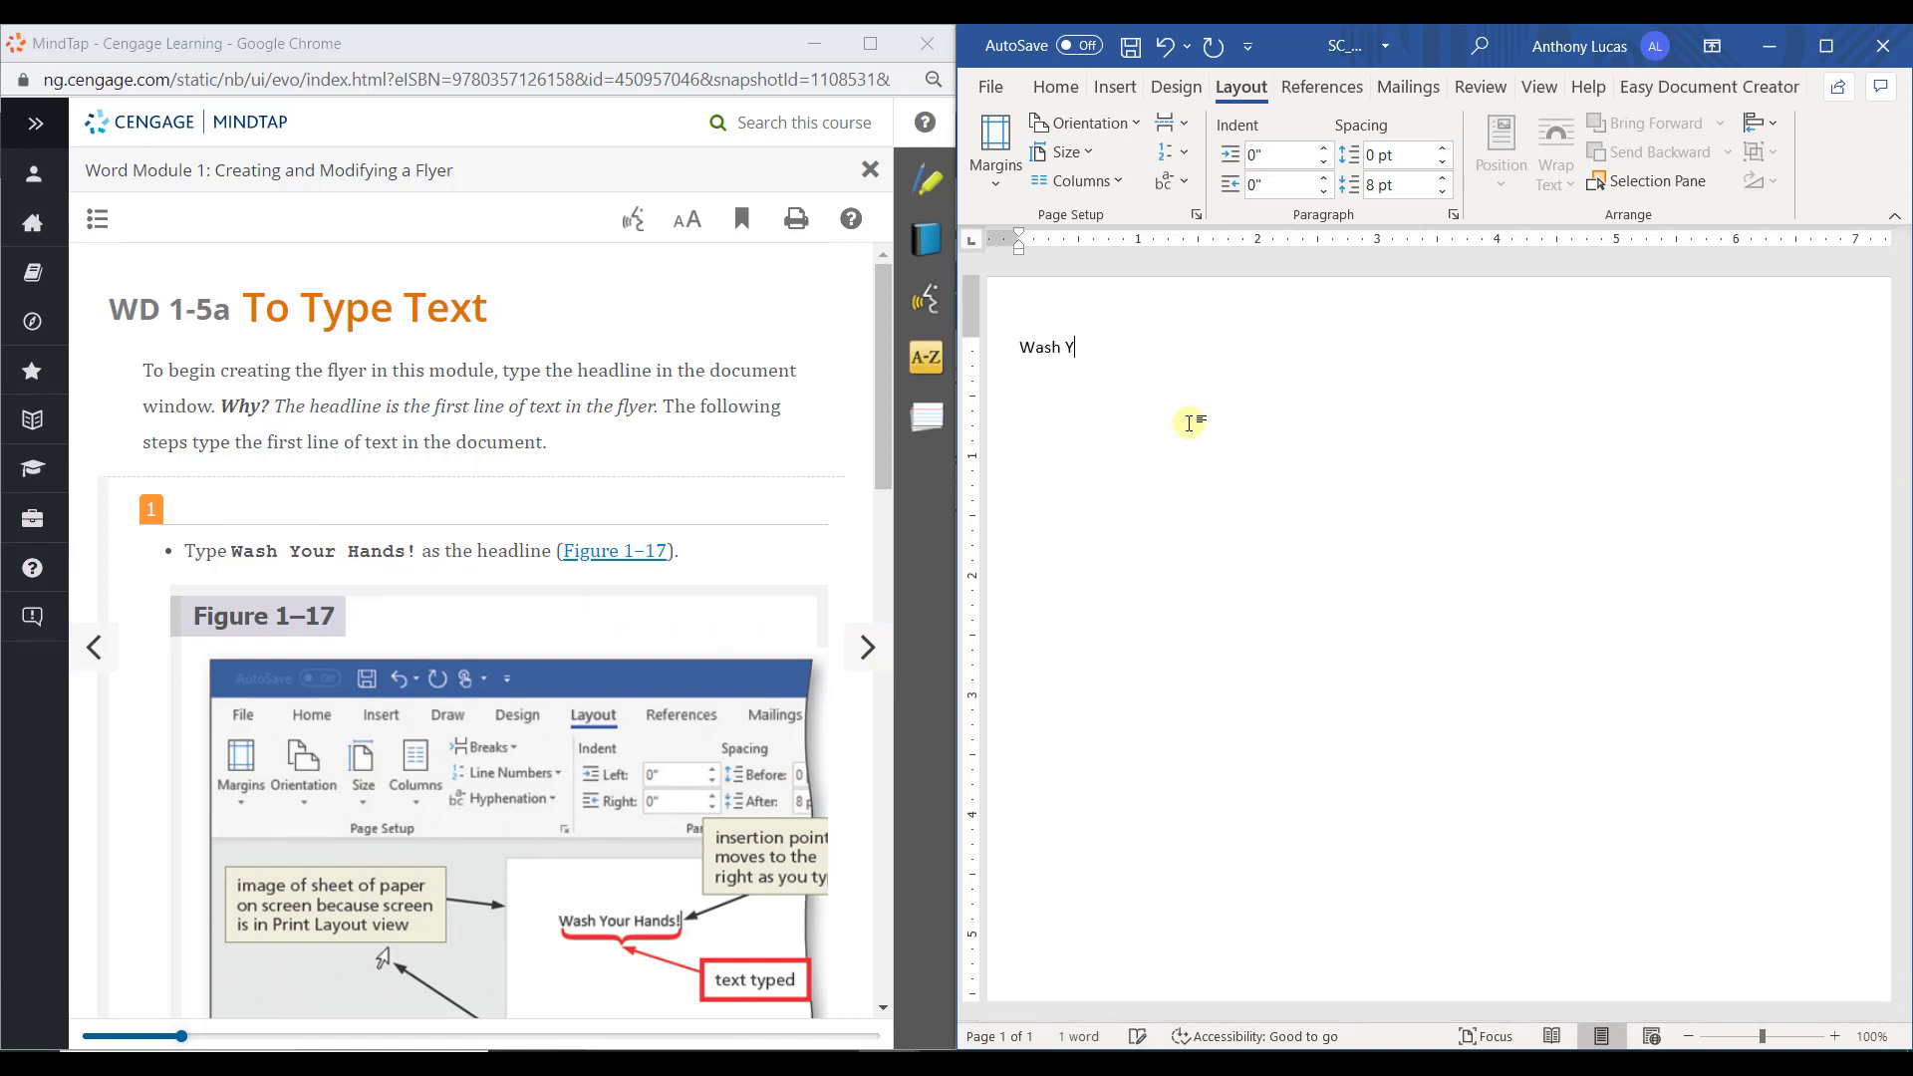
text(our Hands!)
scroll(431, 443, down, 10)
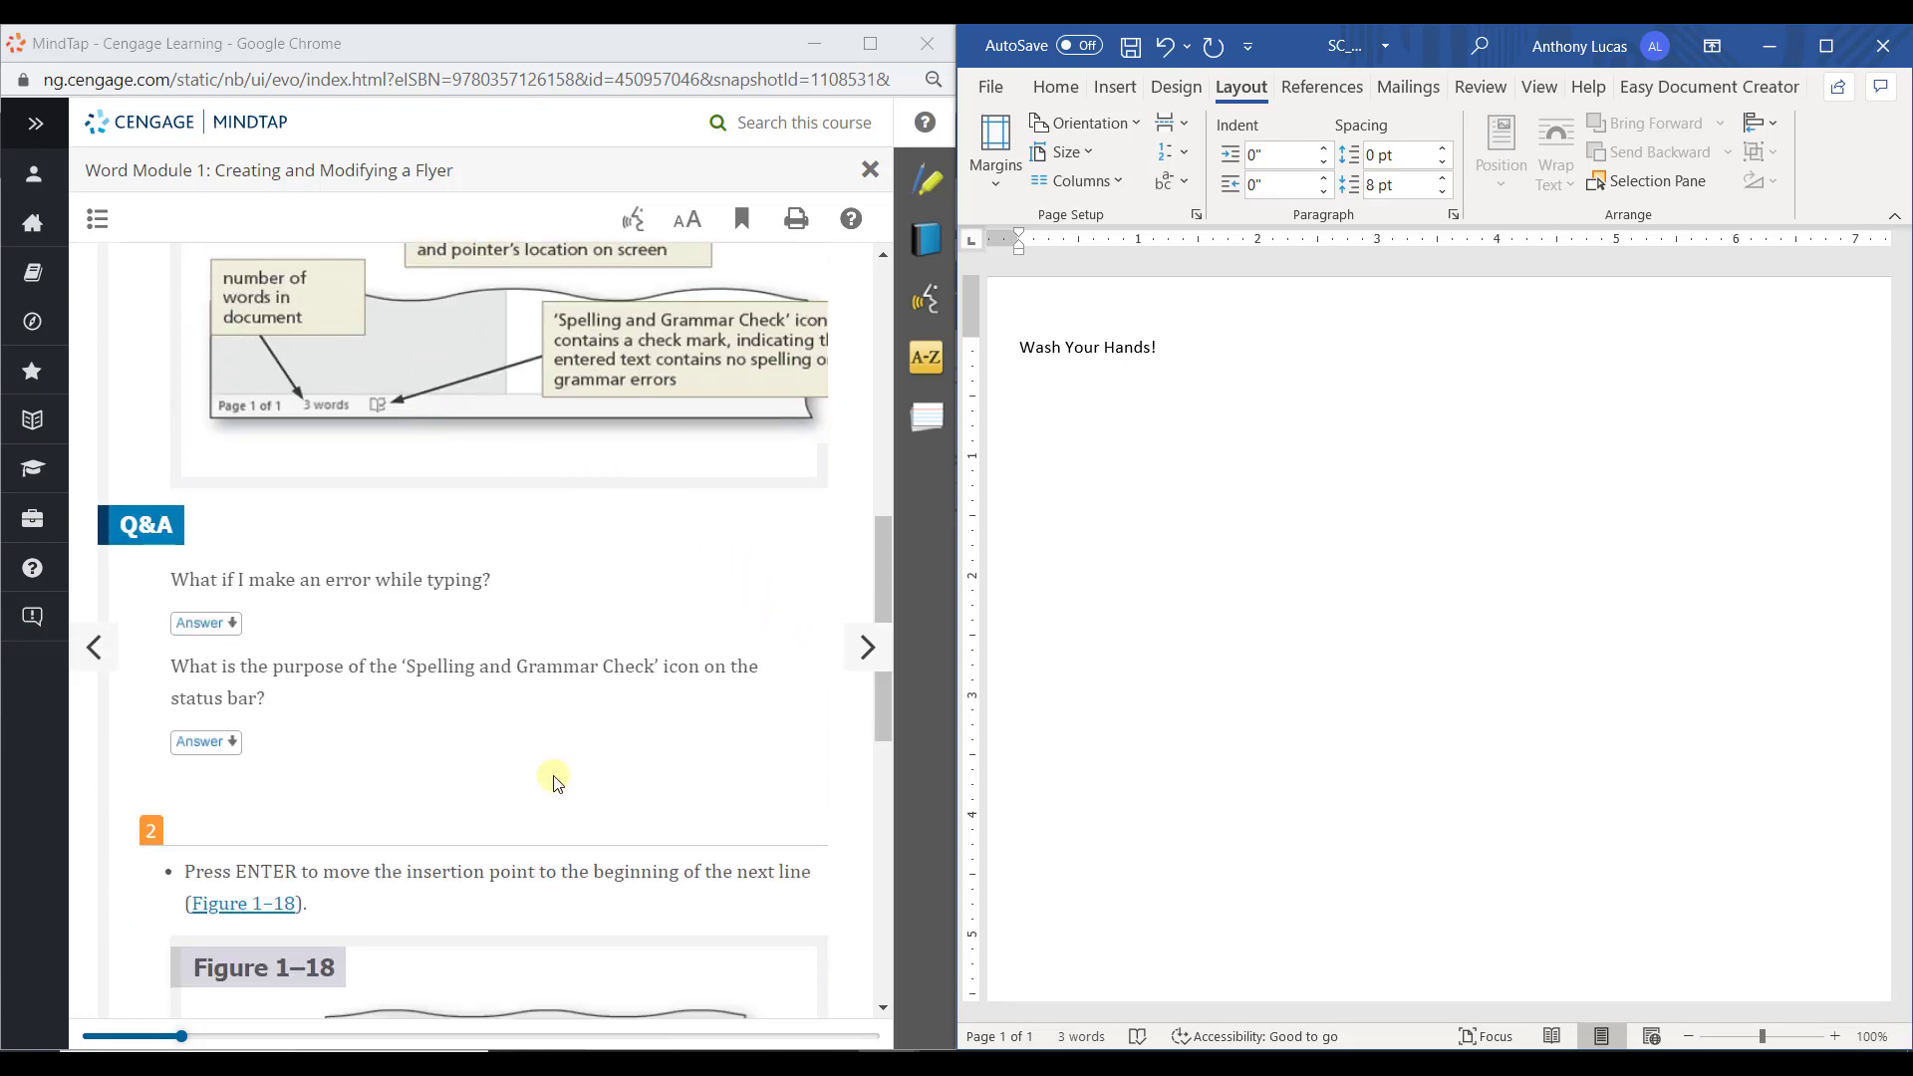
- Start a new line below the headline and advance the textbook to section WD 1-5c, To Display Formatting Marks
scroll(389, 833, down, 1)
scroll(287, 748, down, 2)
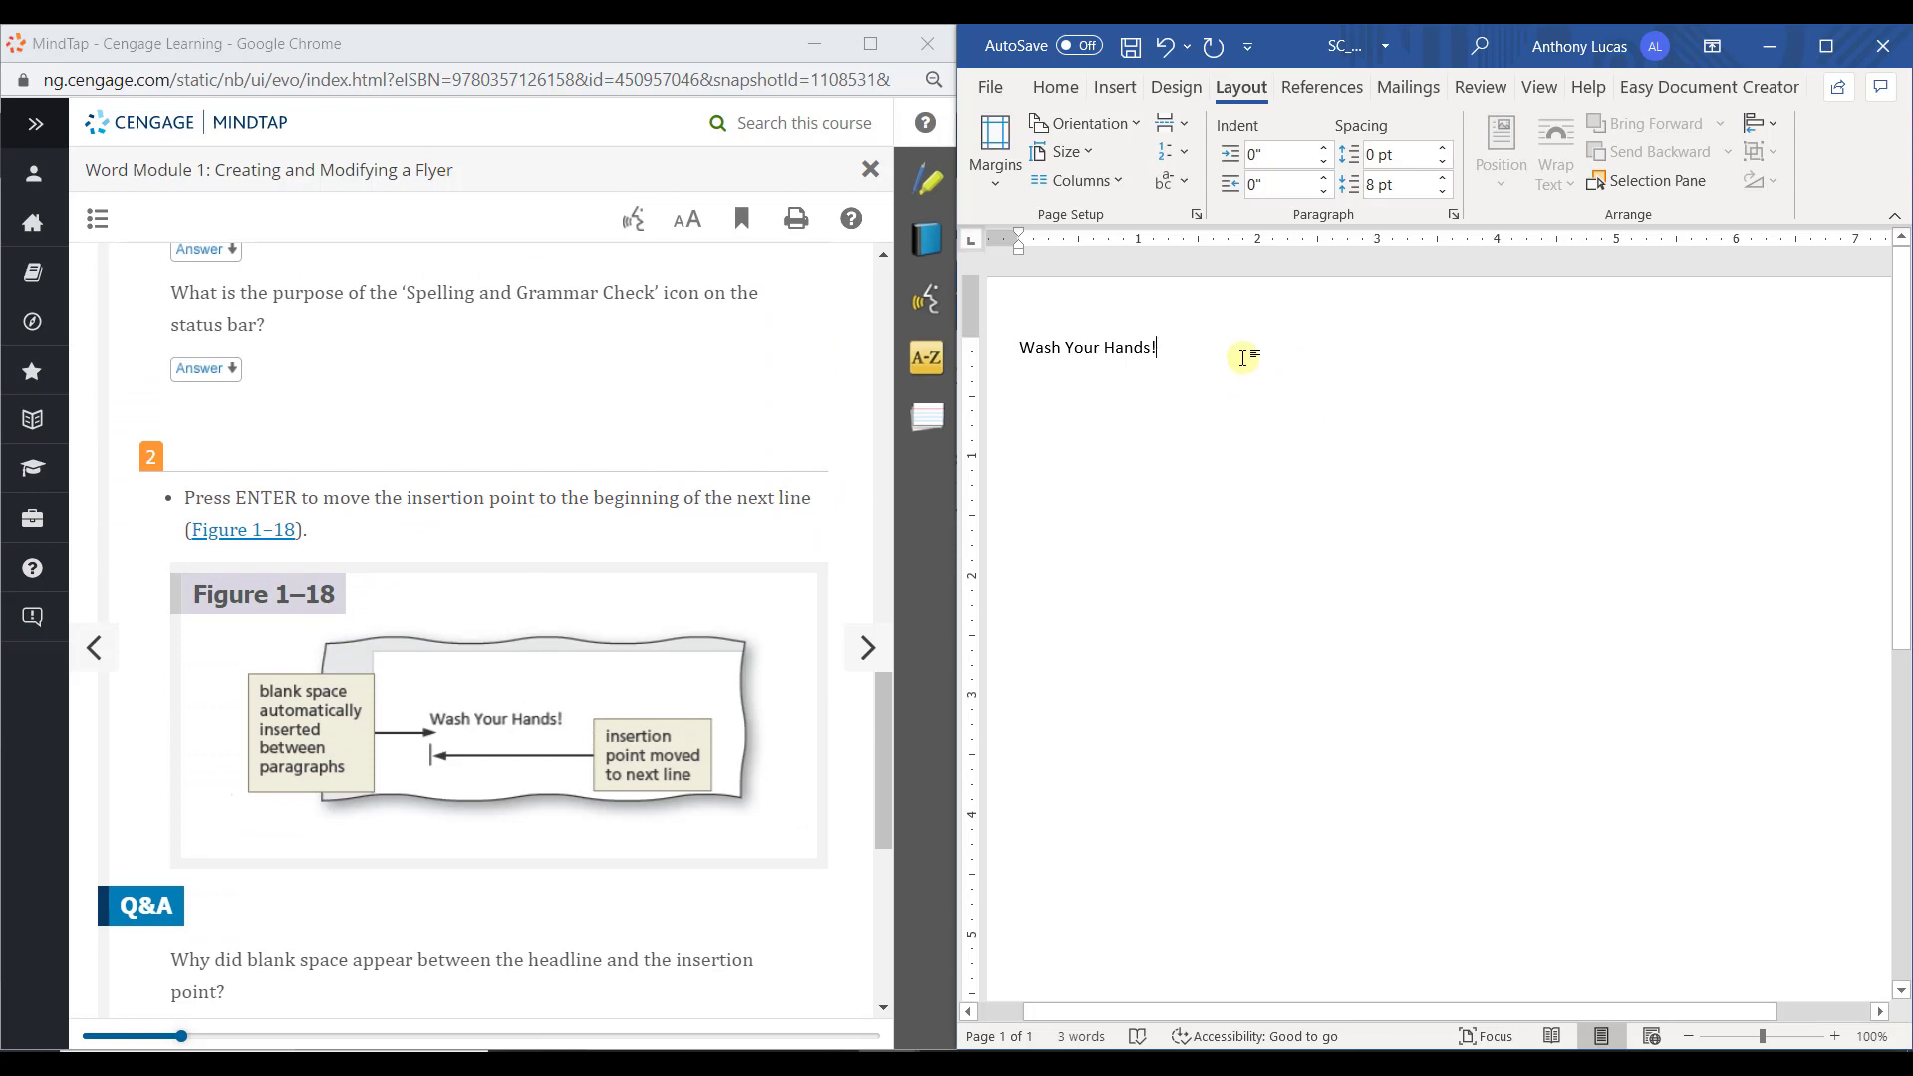
click(874, 665)
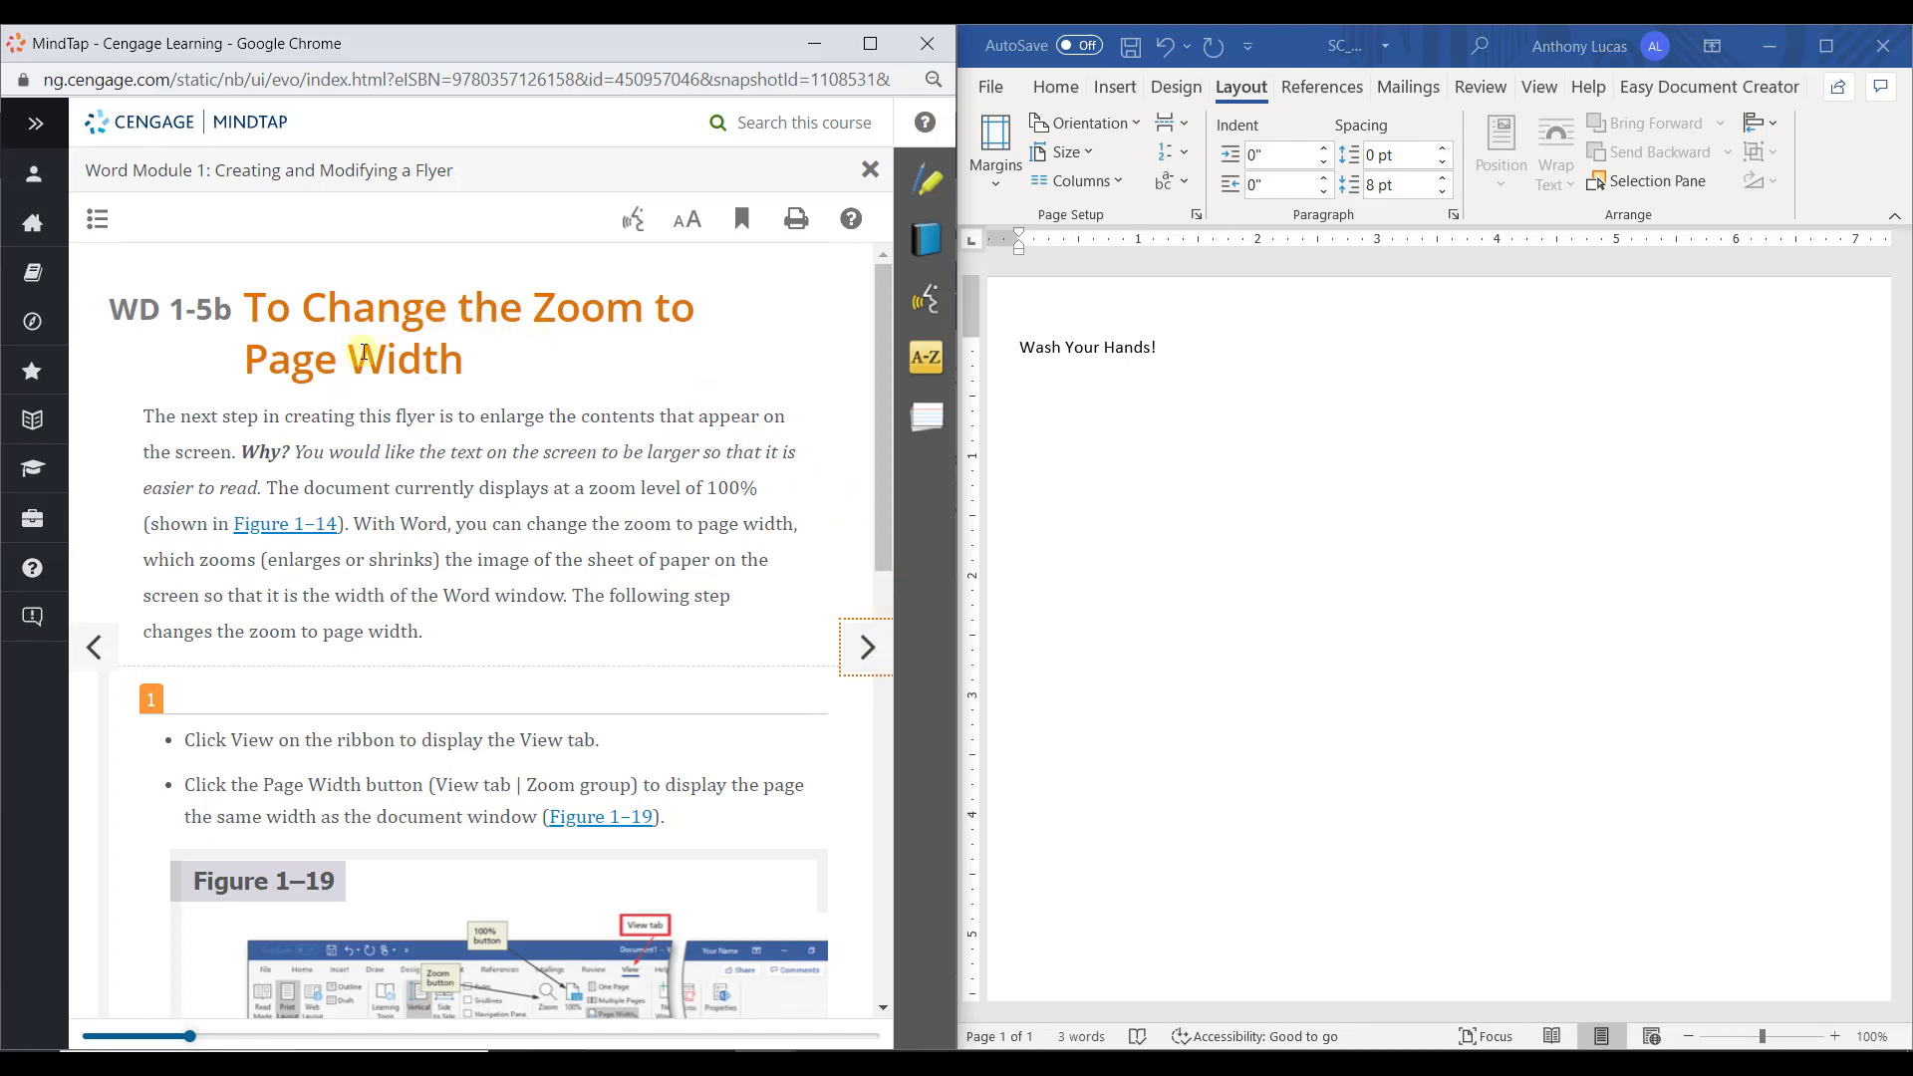
click(865, 657)
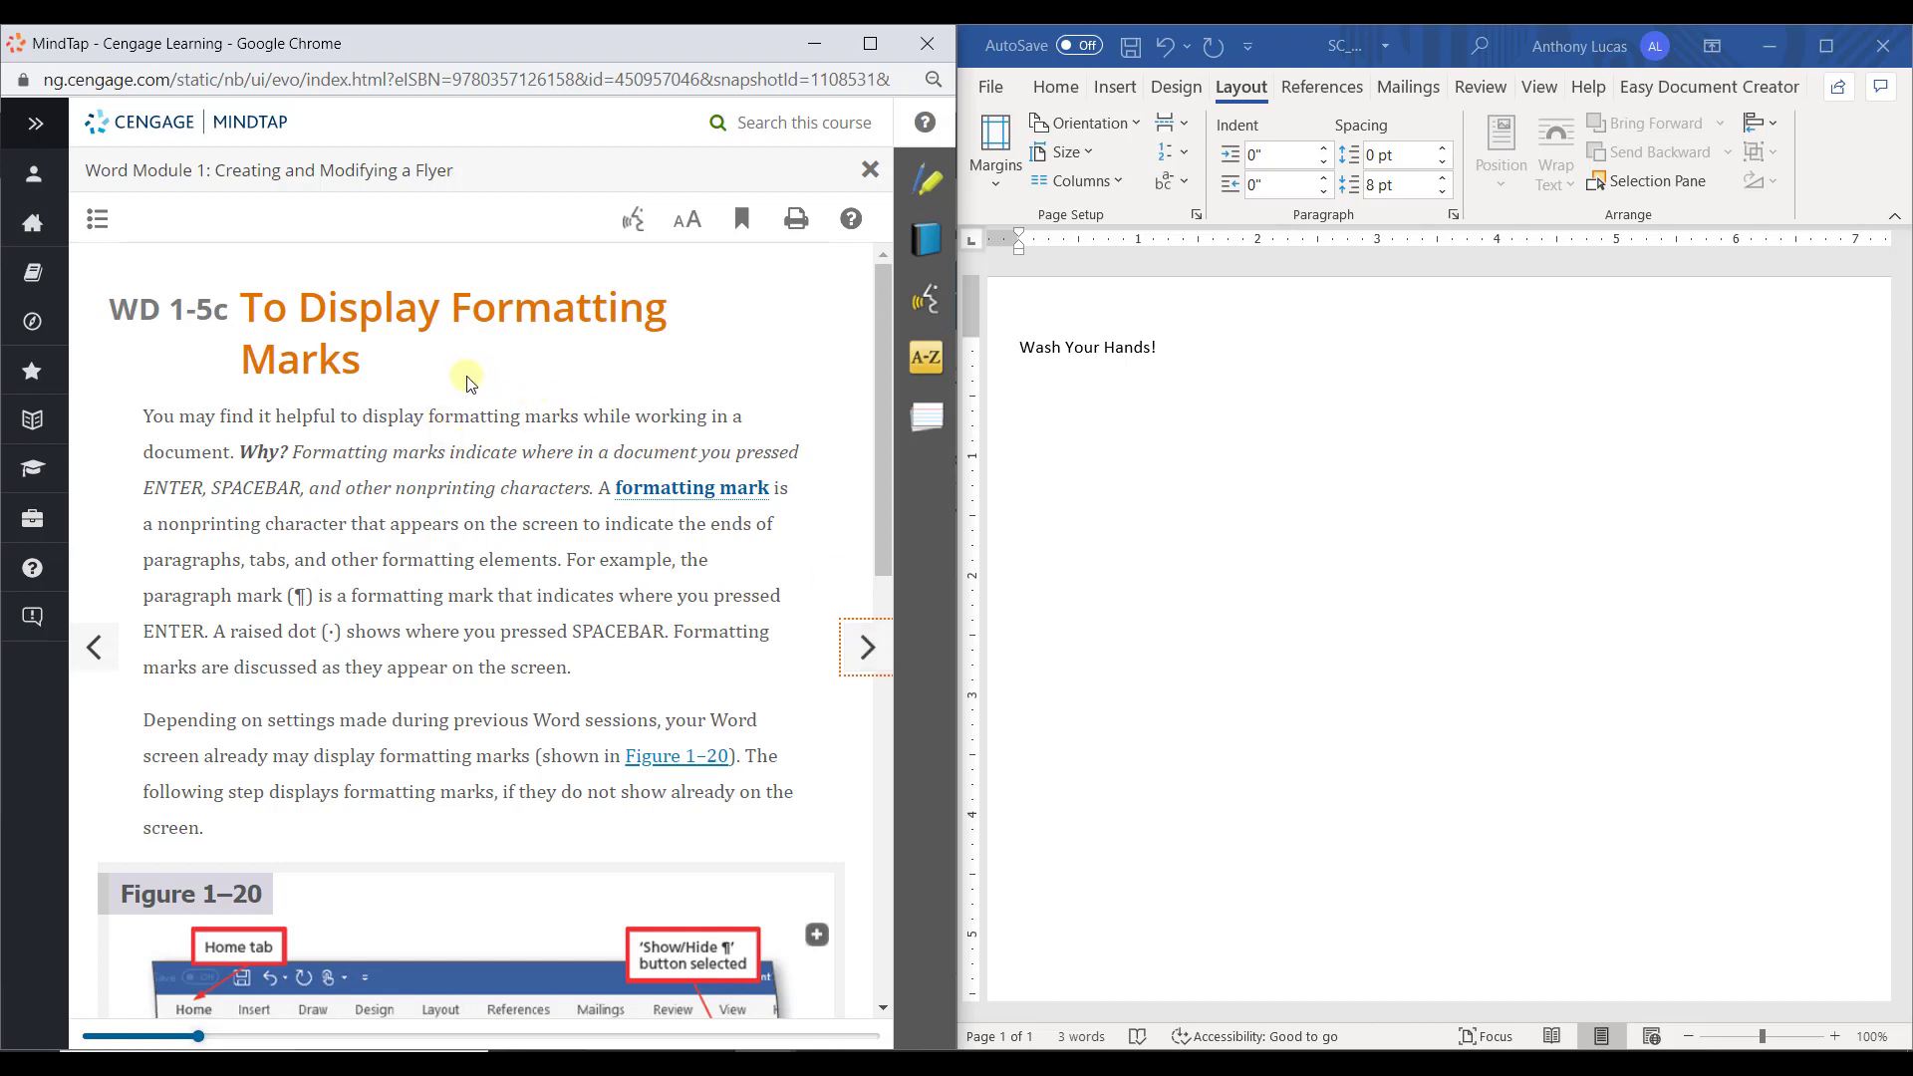
- Show the formatting marks in the Word document
click(1061, 89)
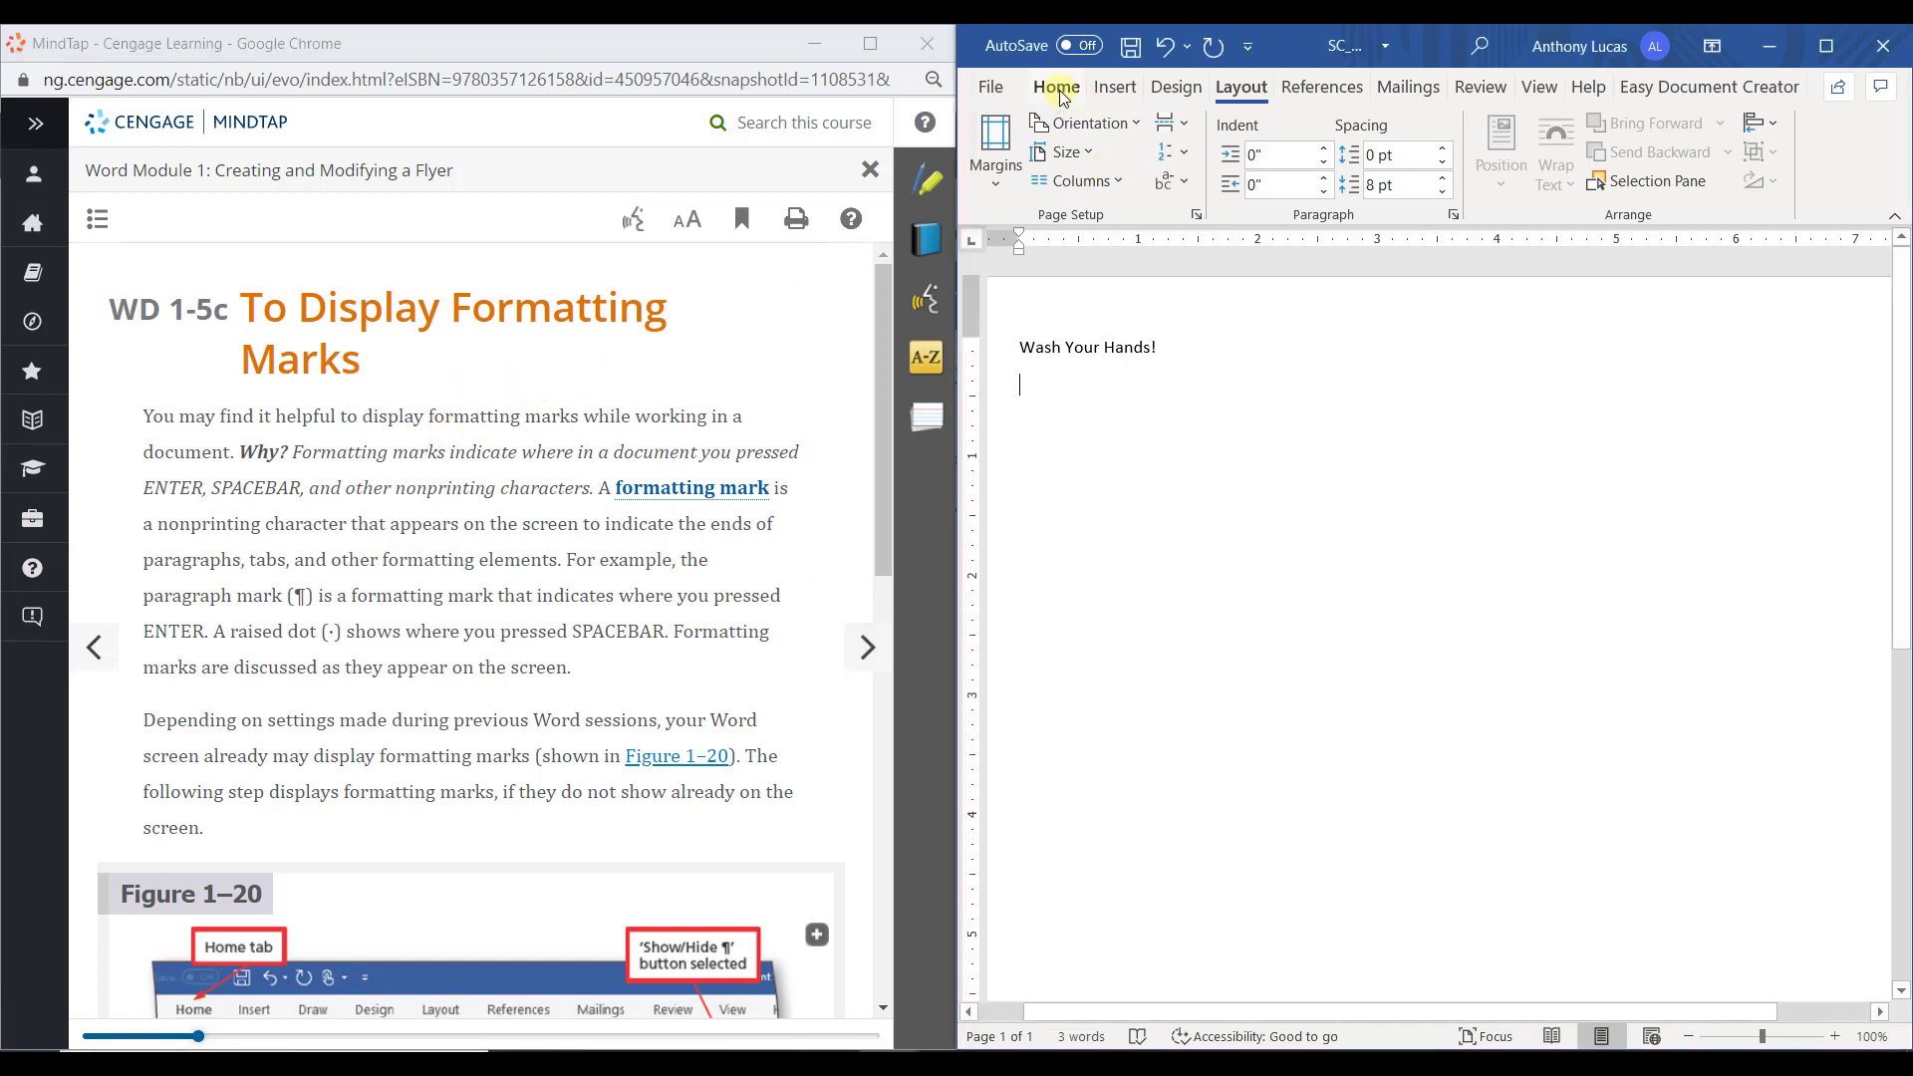
click(1060, 90)
click(1367, 169)
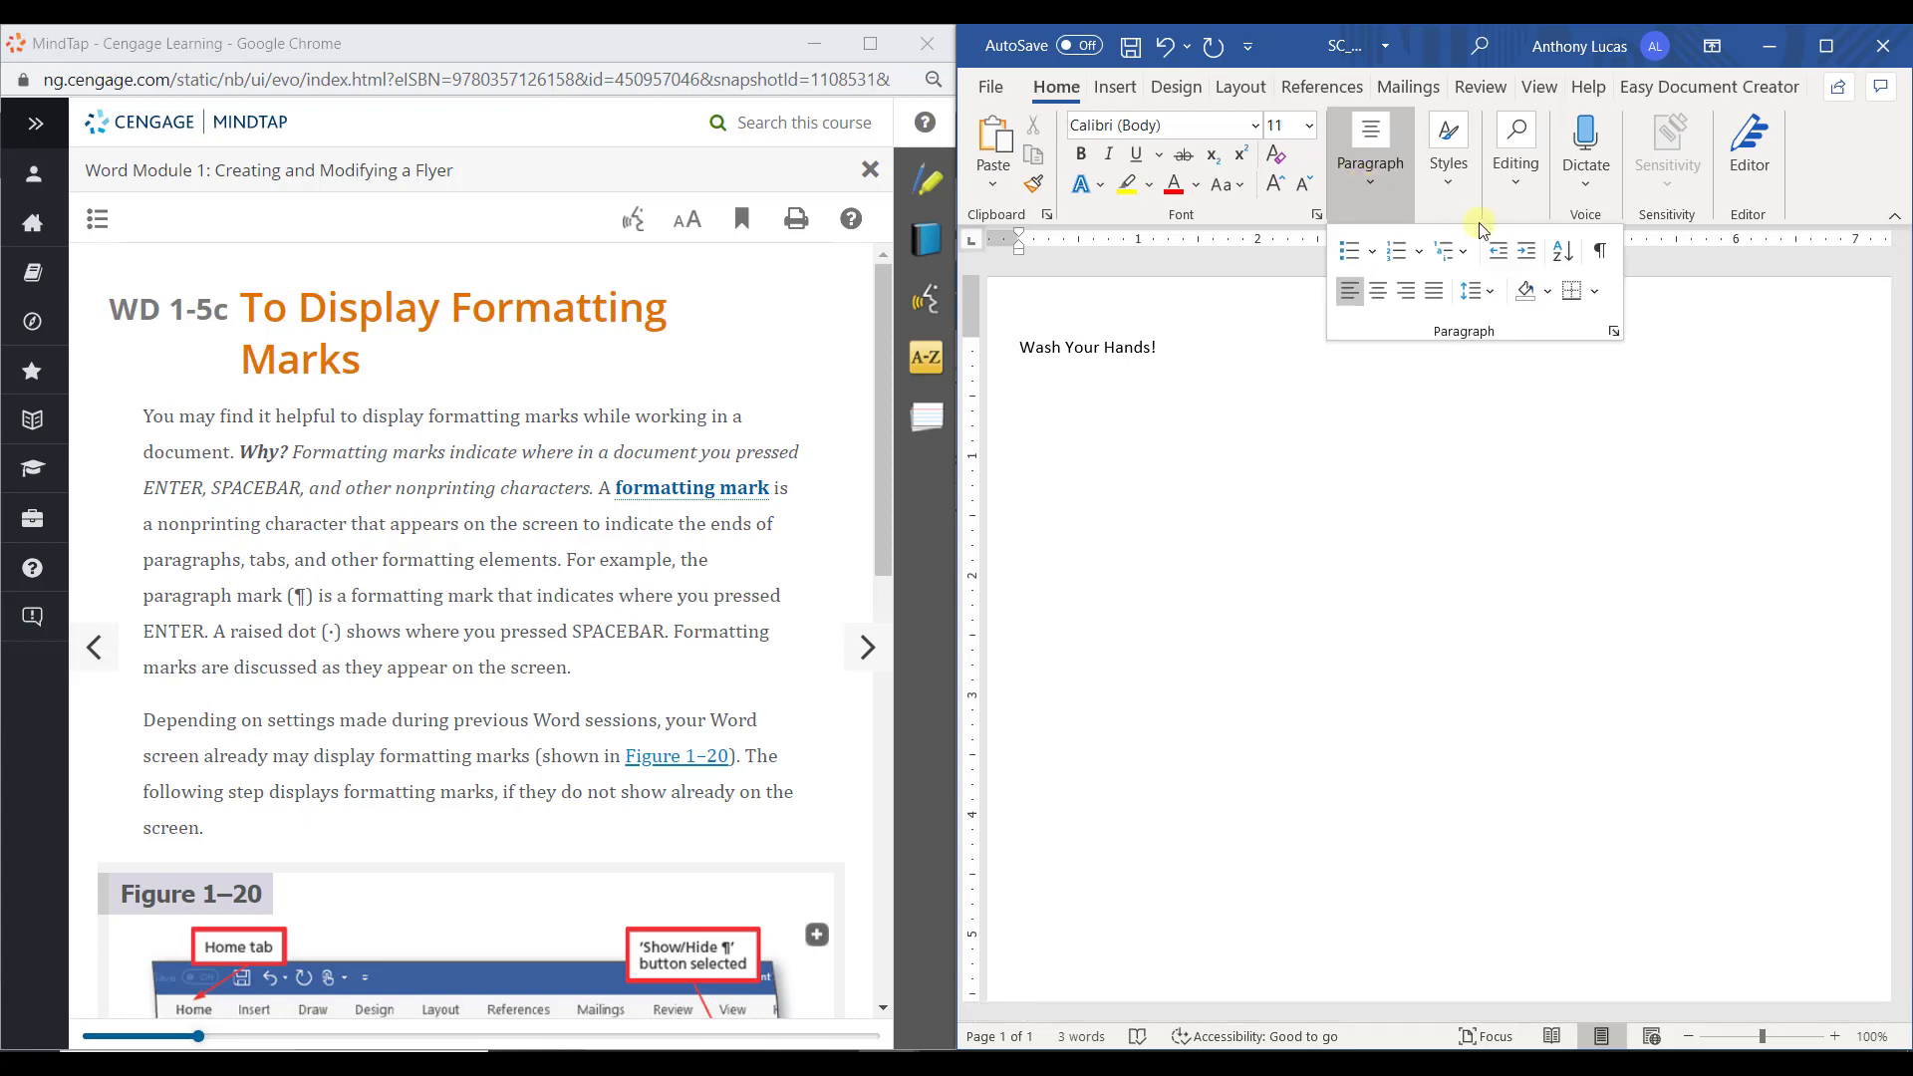
click(1599, 250)
click(421, 665)
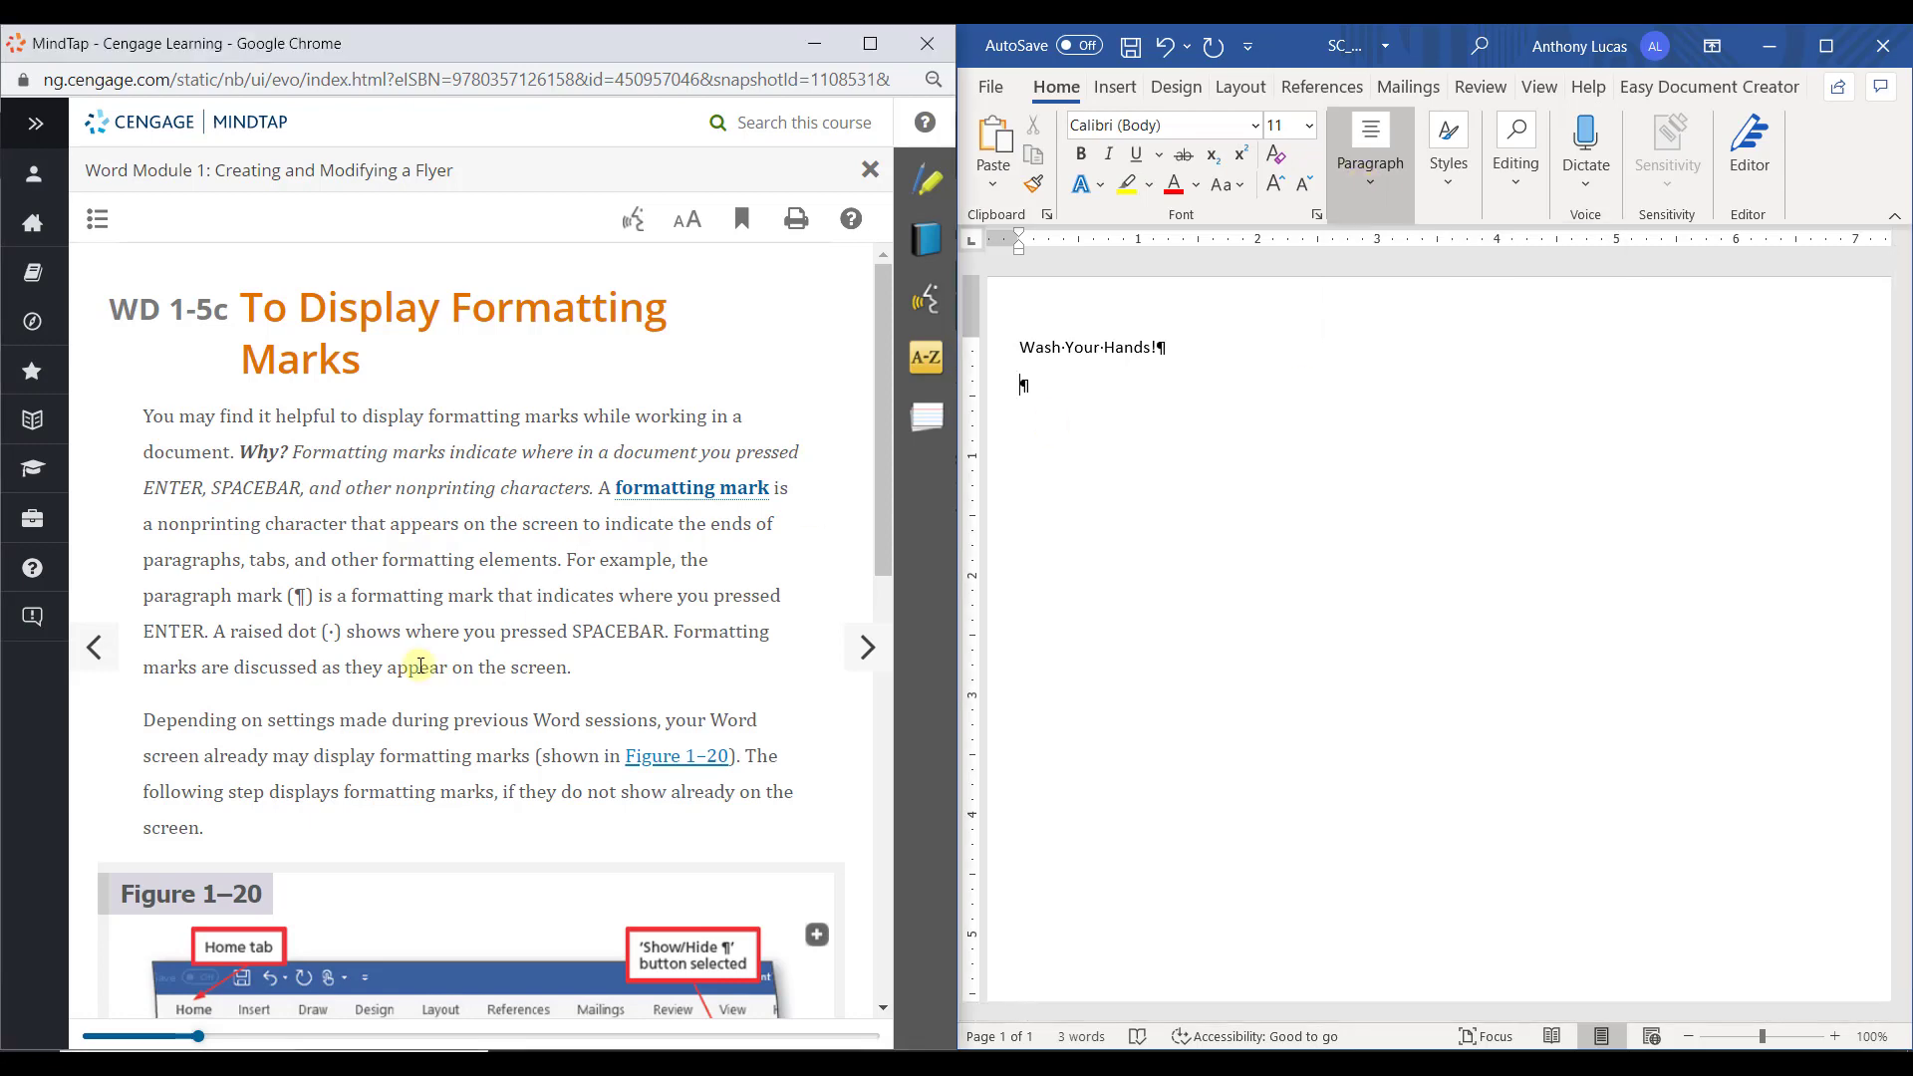
- Enter as body copy: "Washing your hands with soap and water can decrease outbreaks of foodborne illness because it can prevent spreading germs from your hands to food."
click(866, 649)
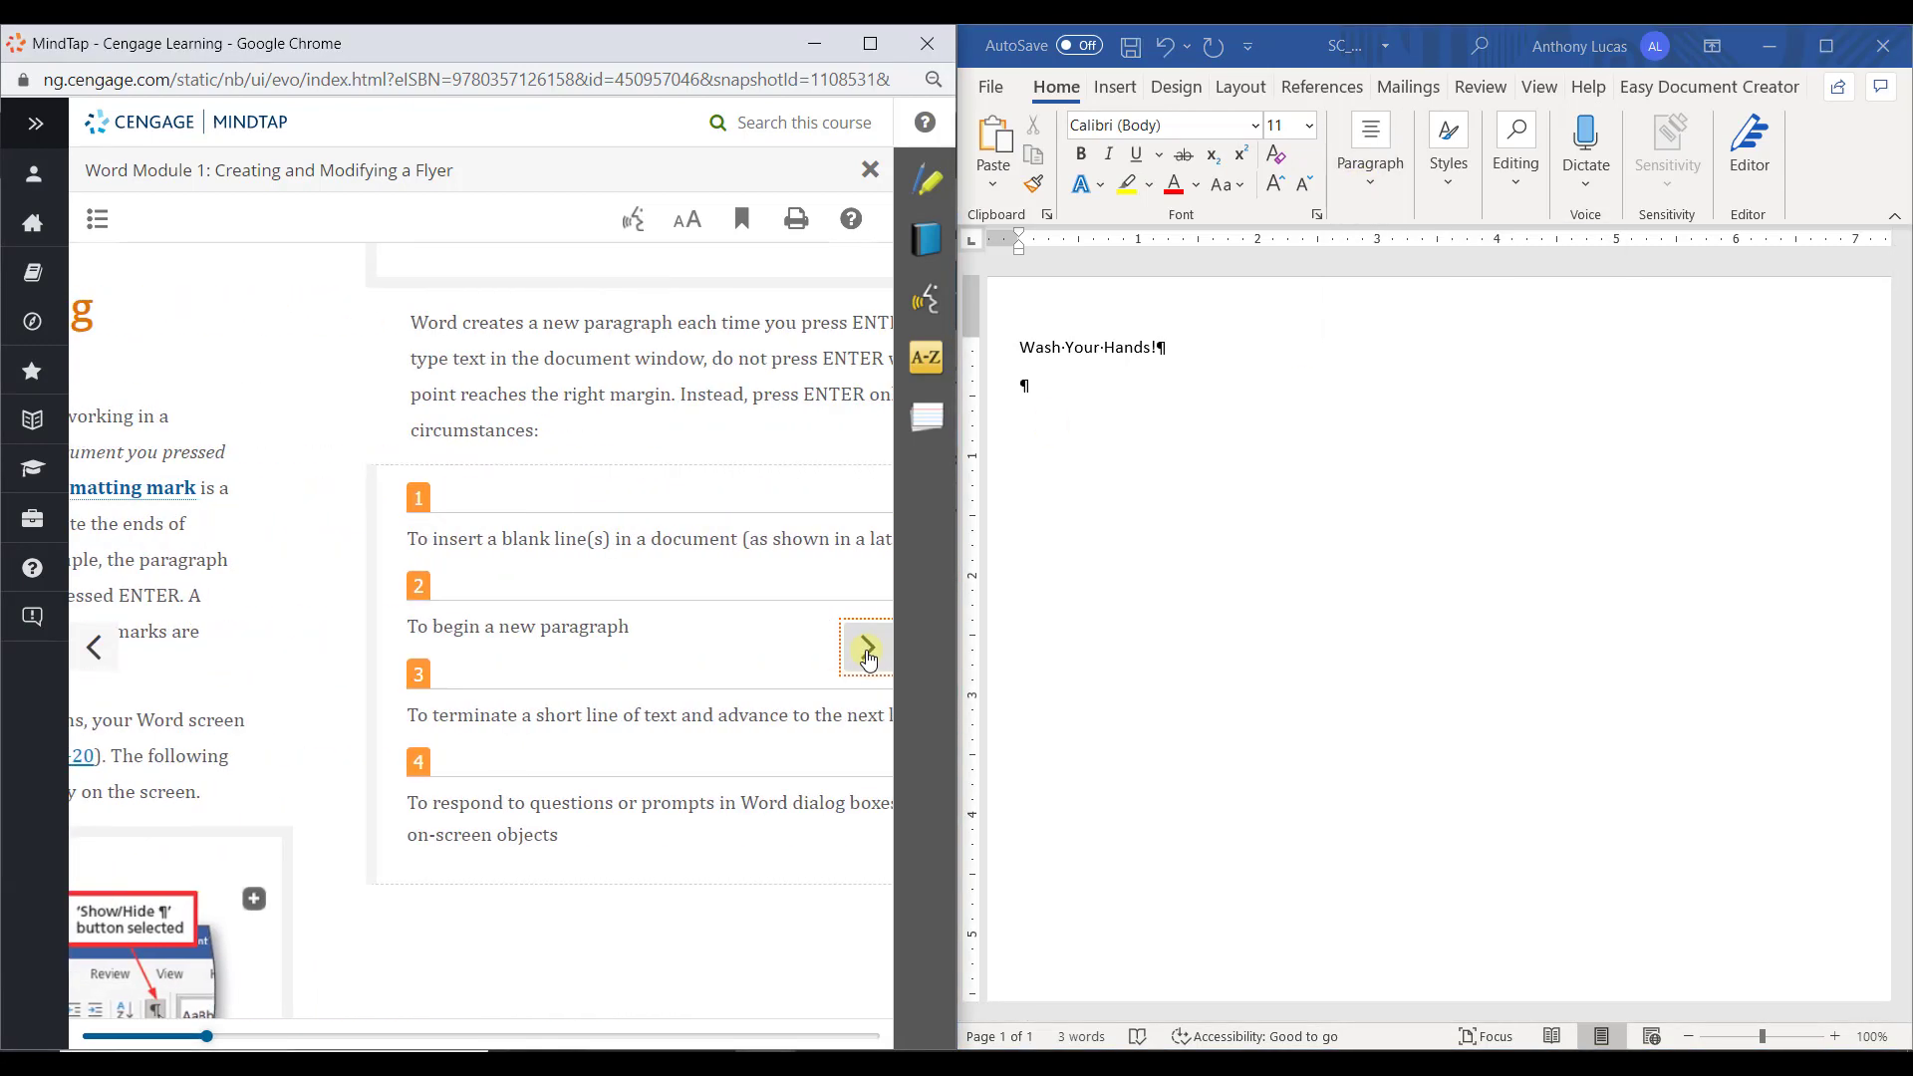
click(1045, 456)
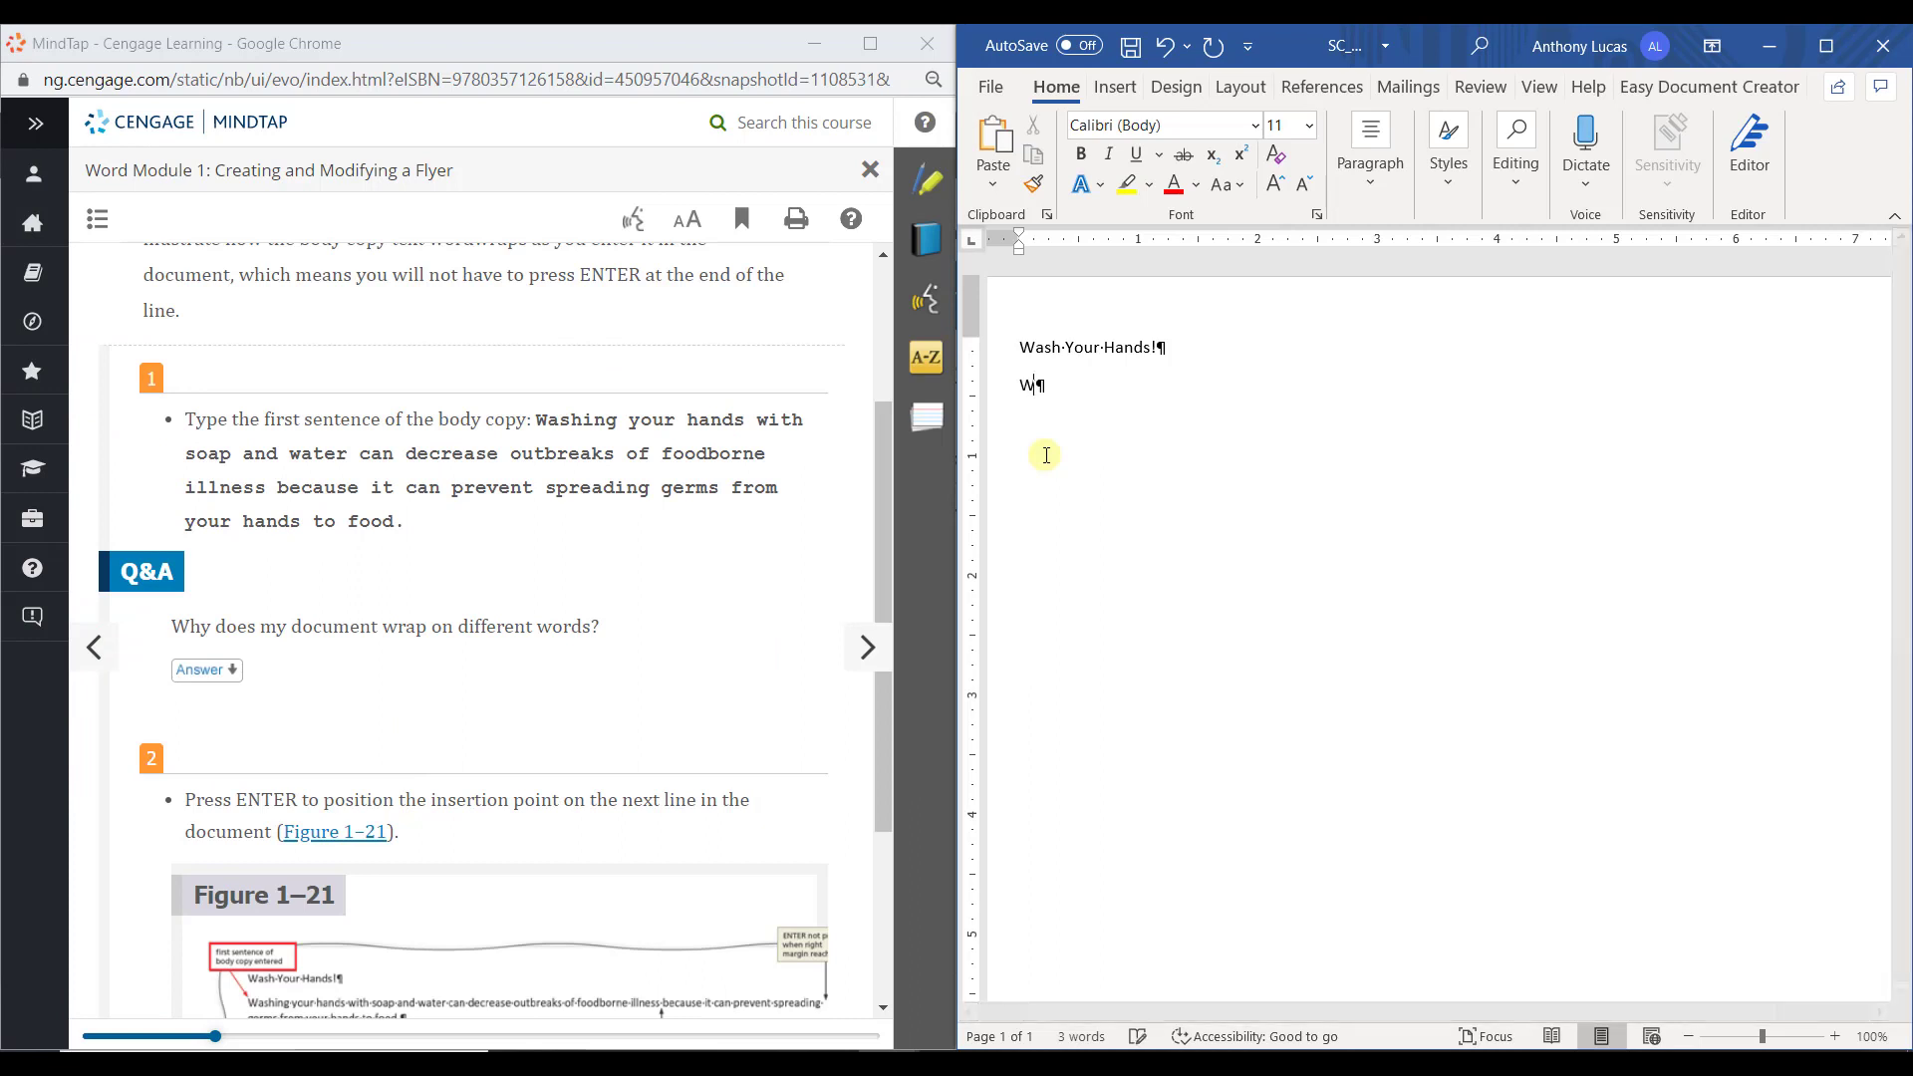
text(Washing your hands with soap and wat)
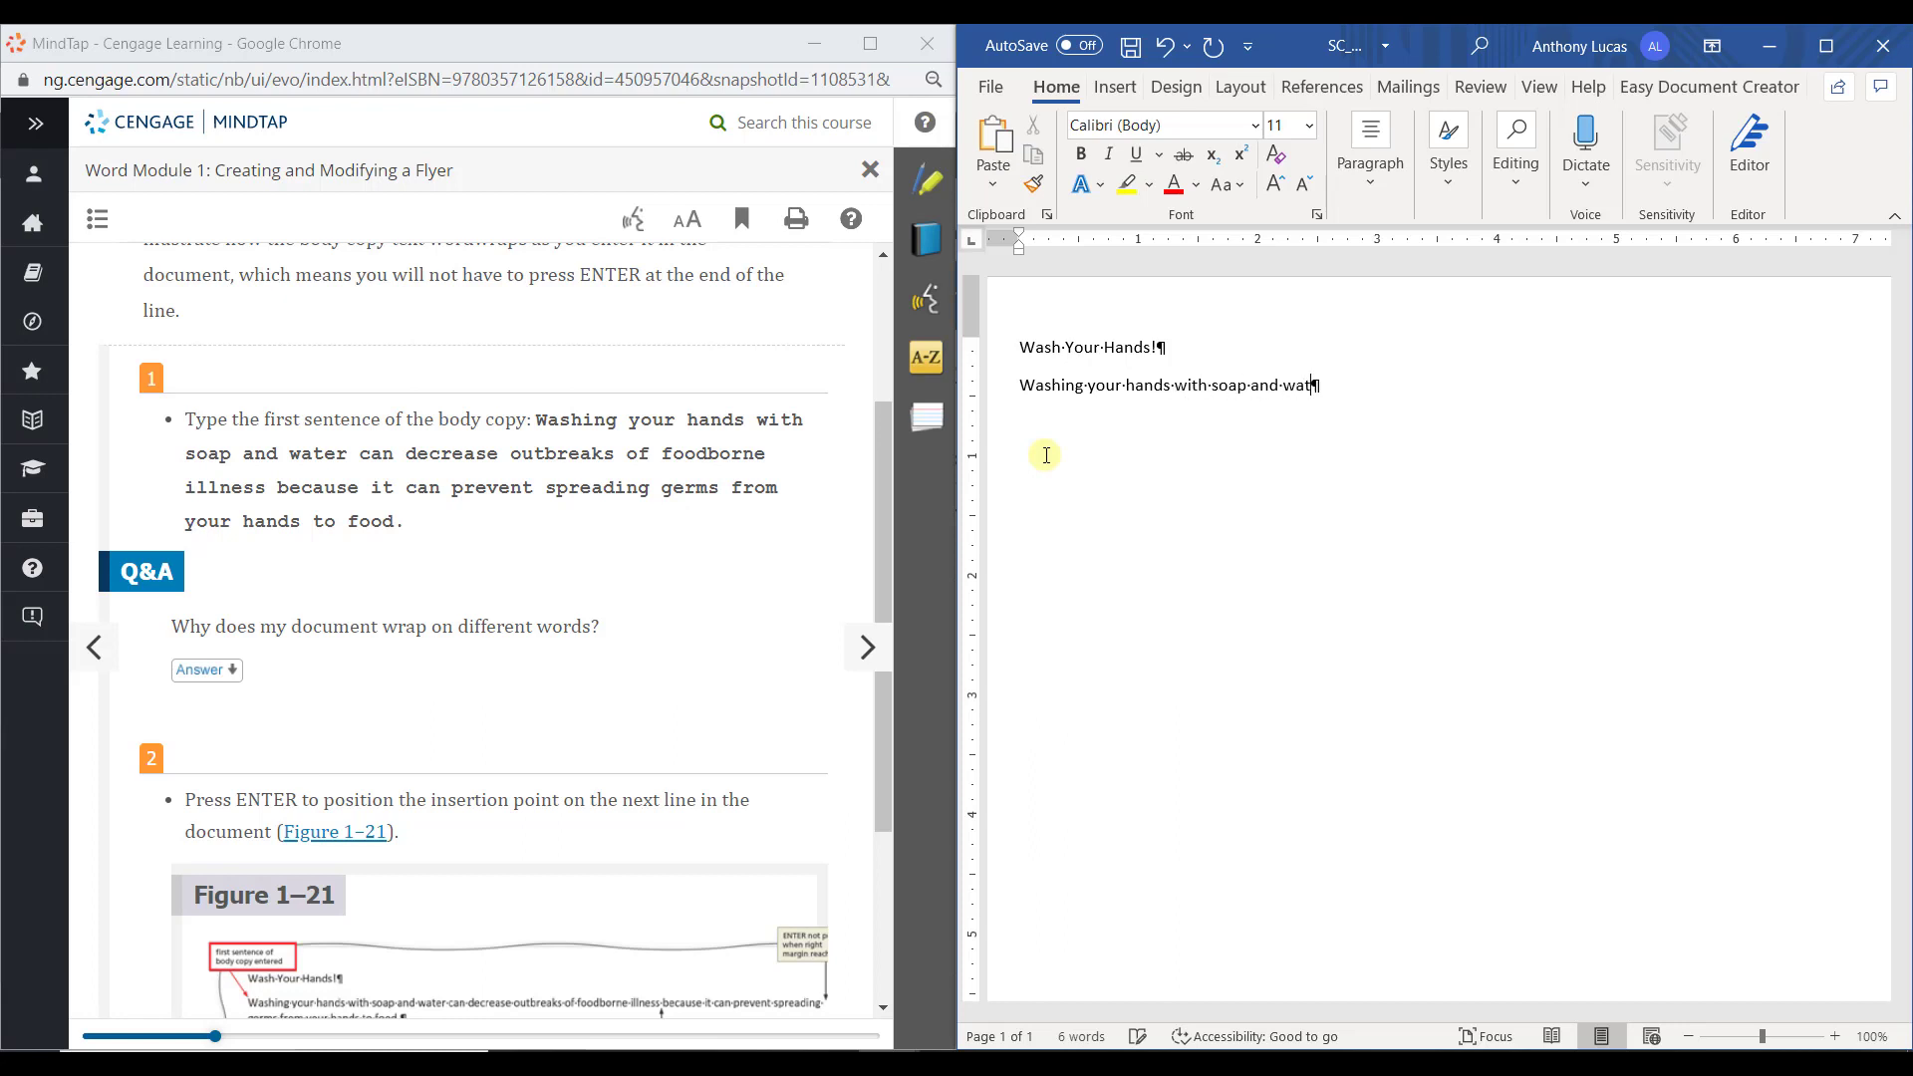
text(er can decrease )
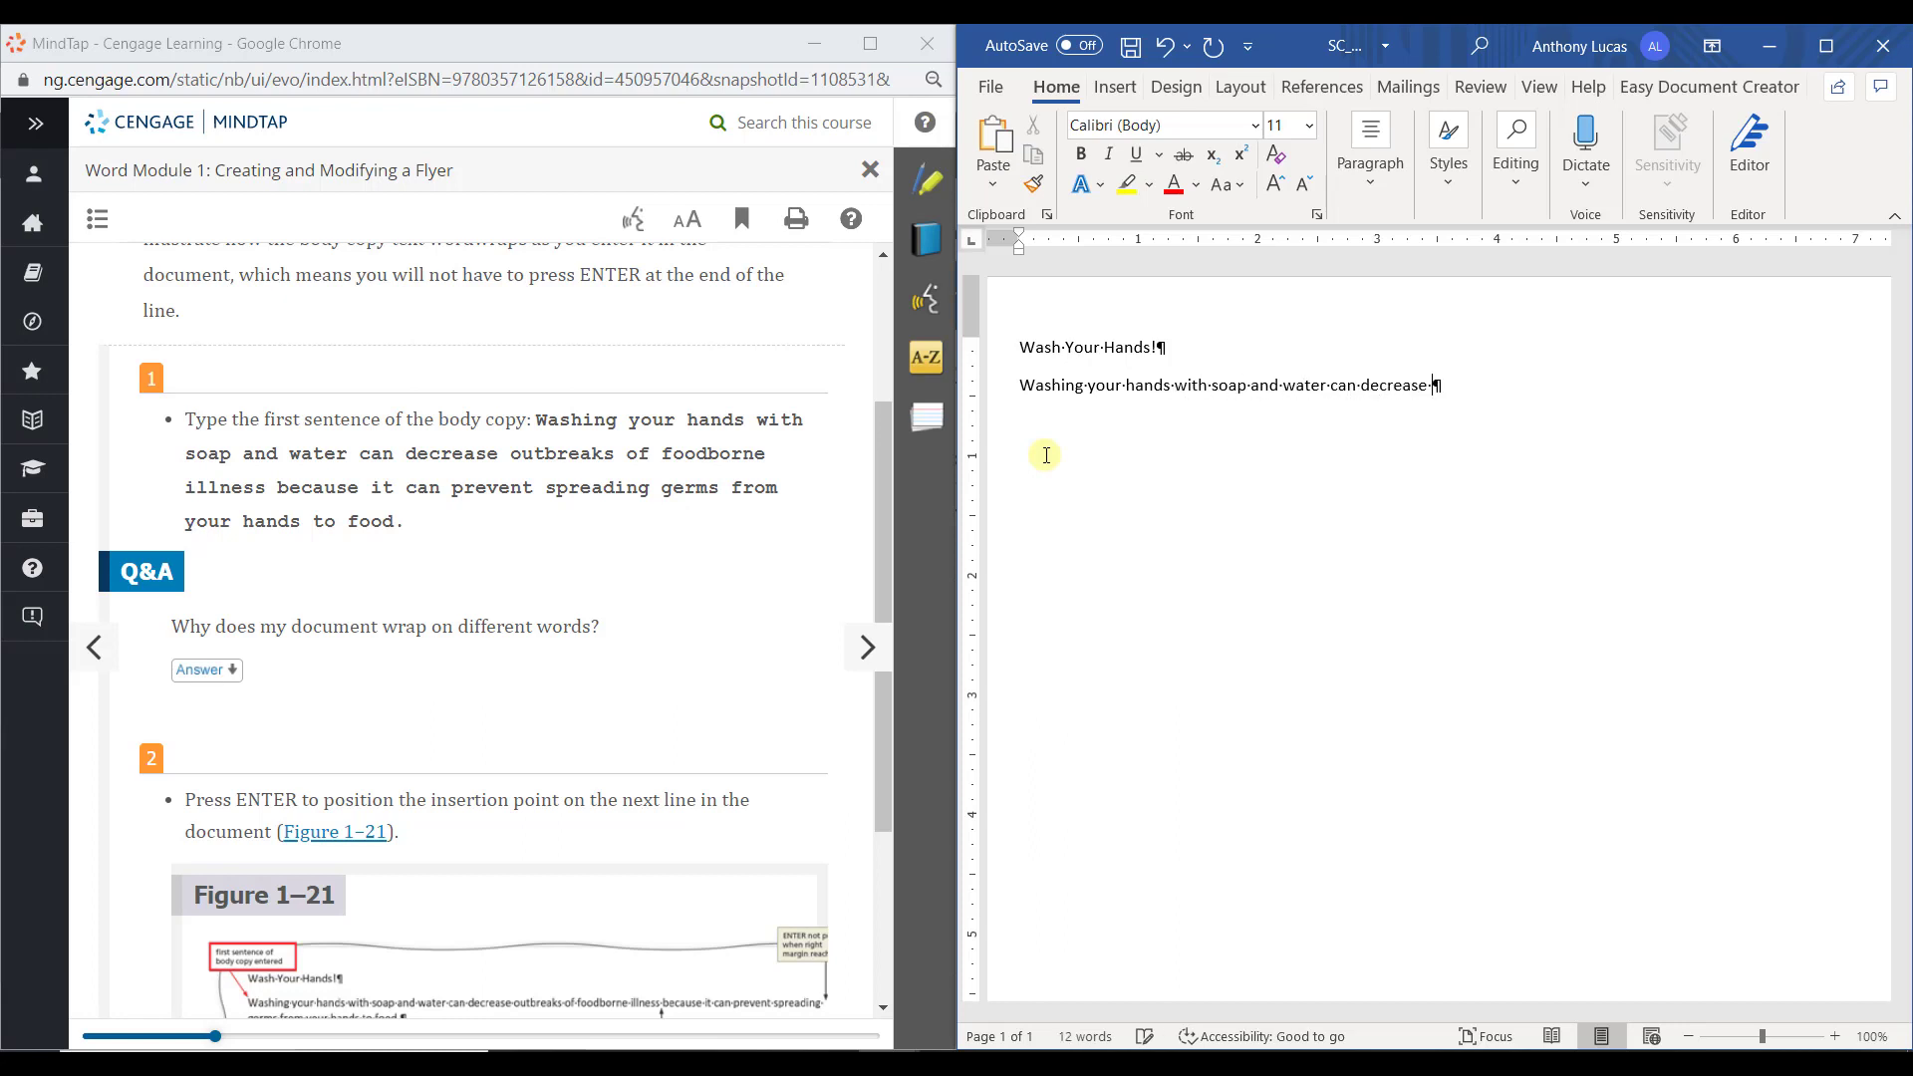
text(outbreaks of foodborne illness becau)
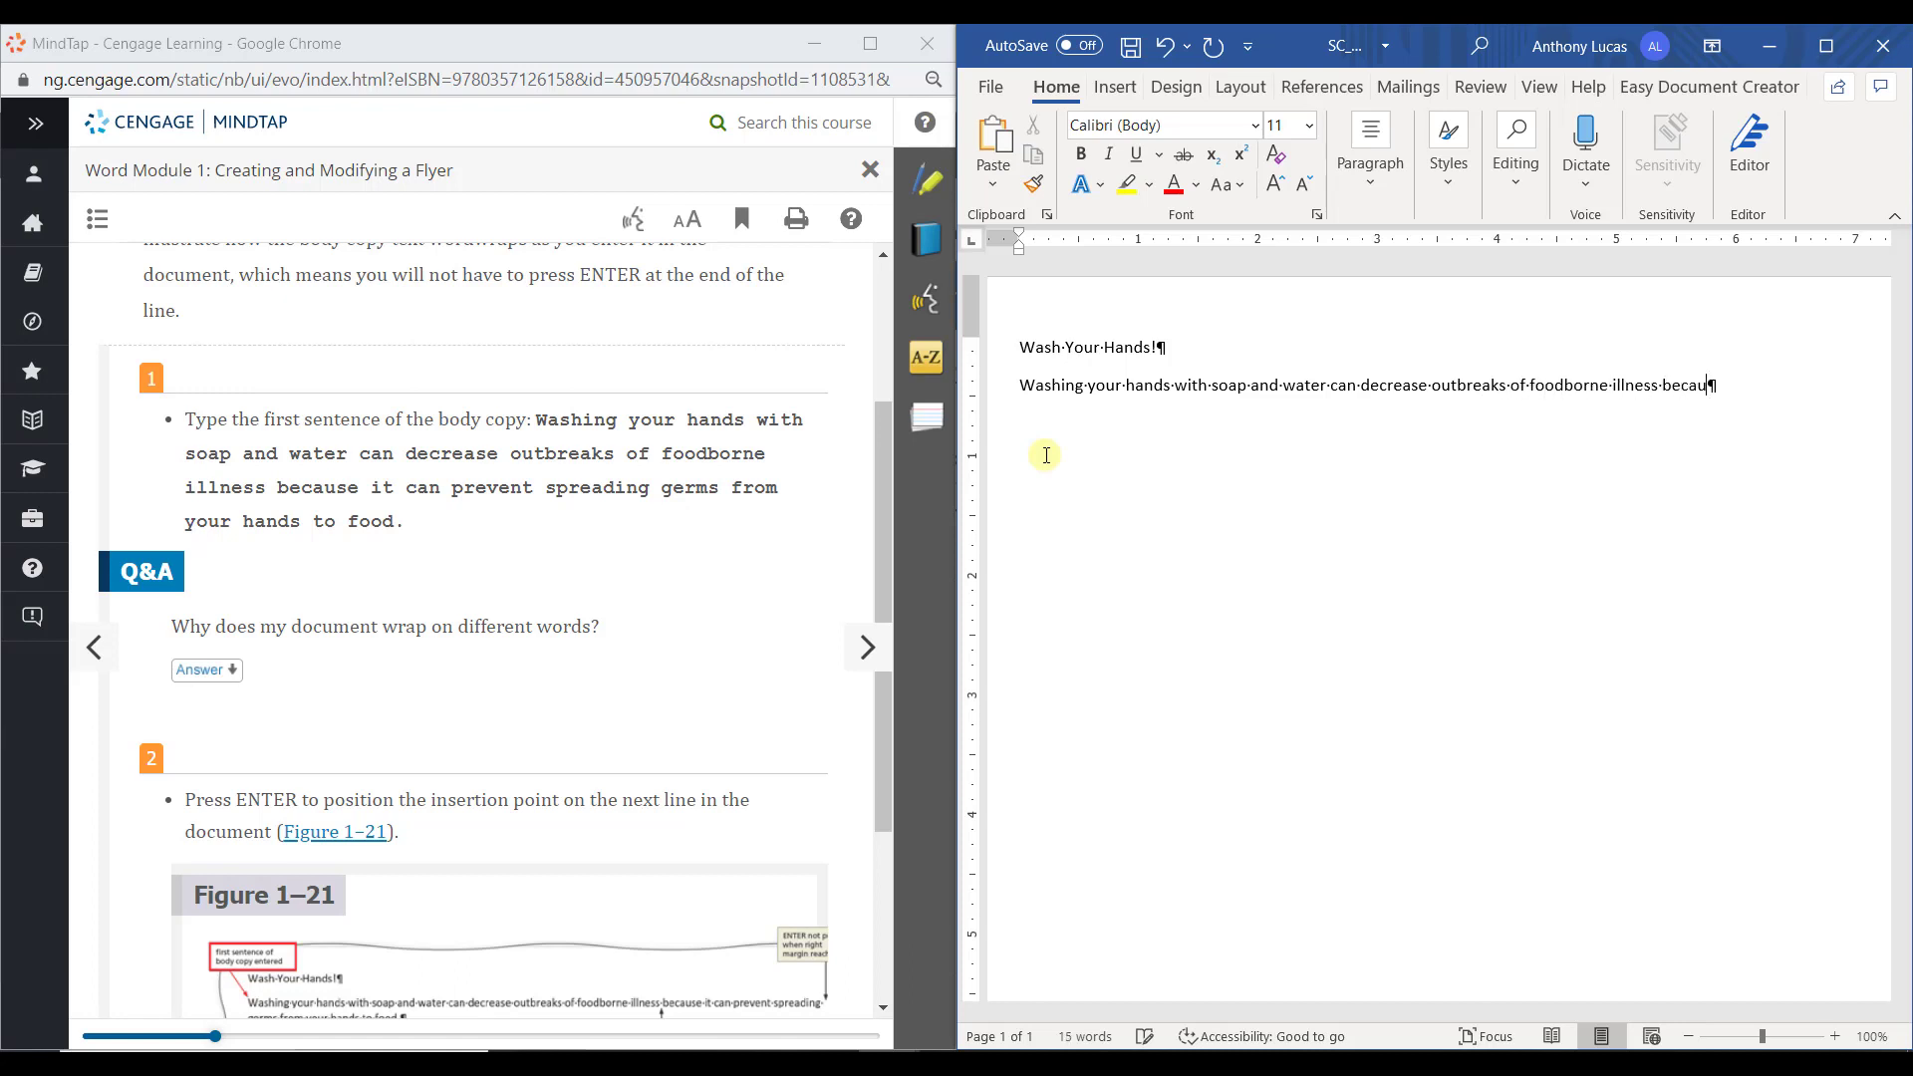
text(se it can prevent spreading germs from your hands to food)
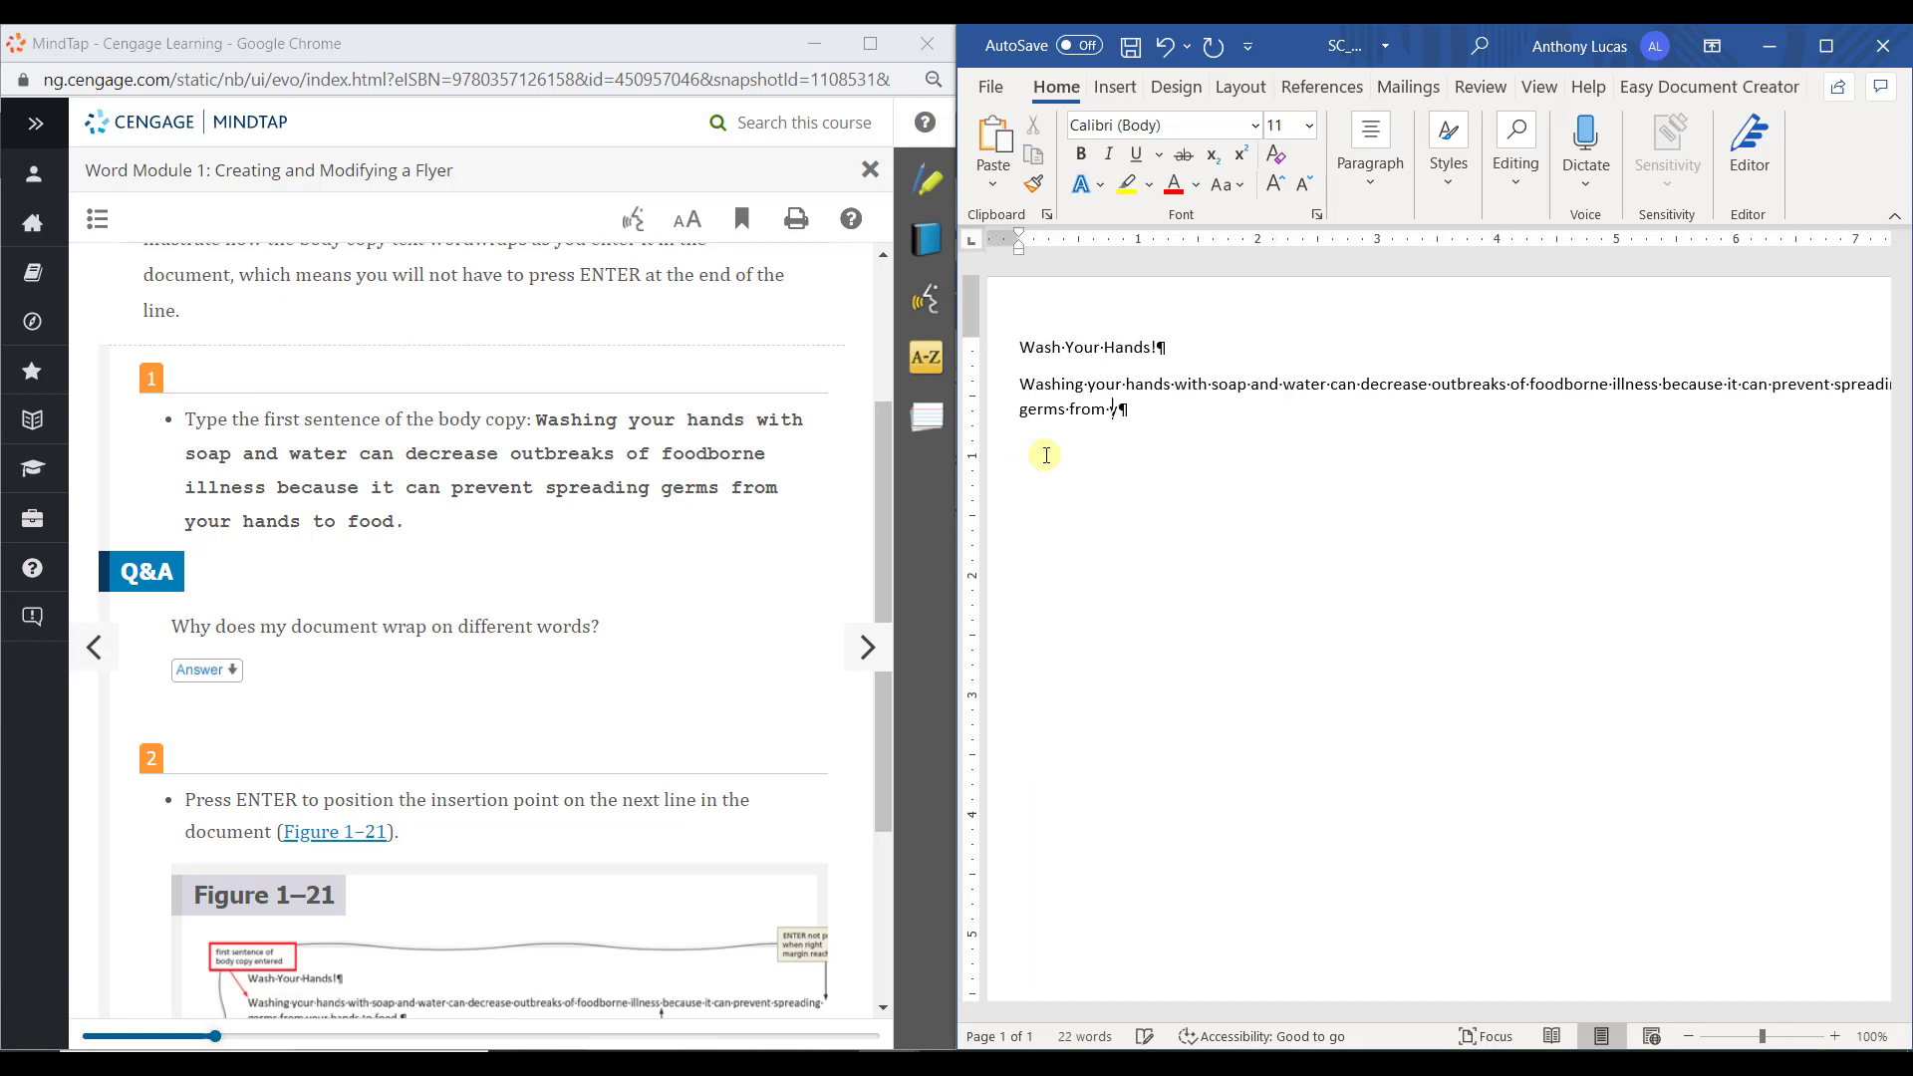
text(.)
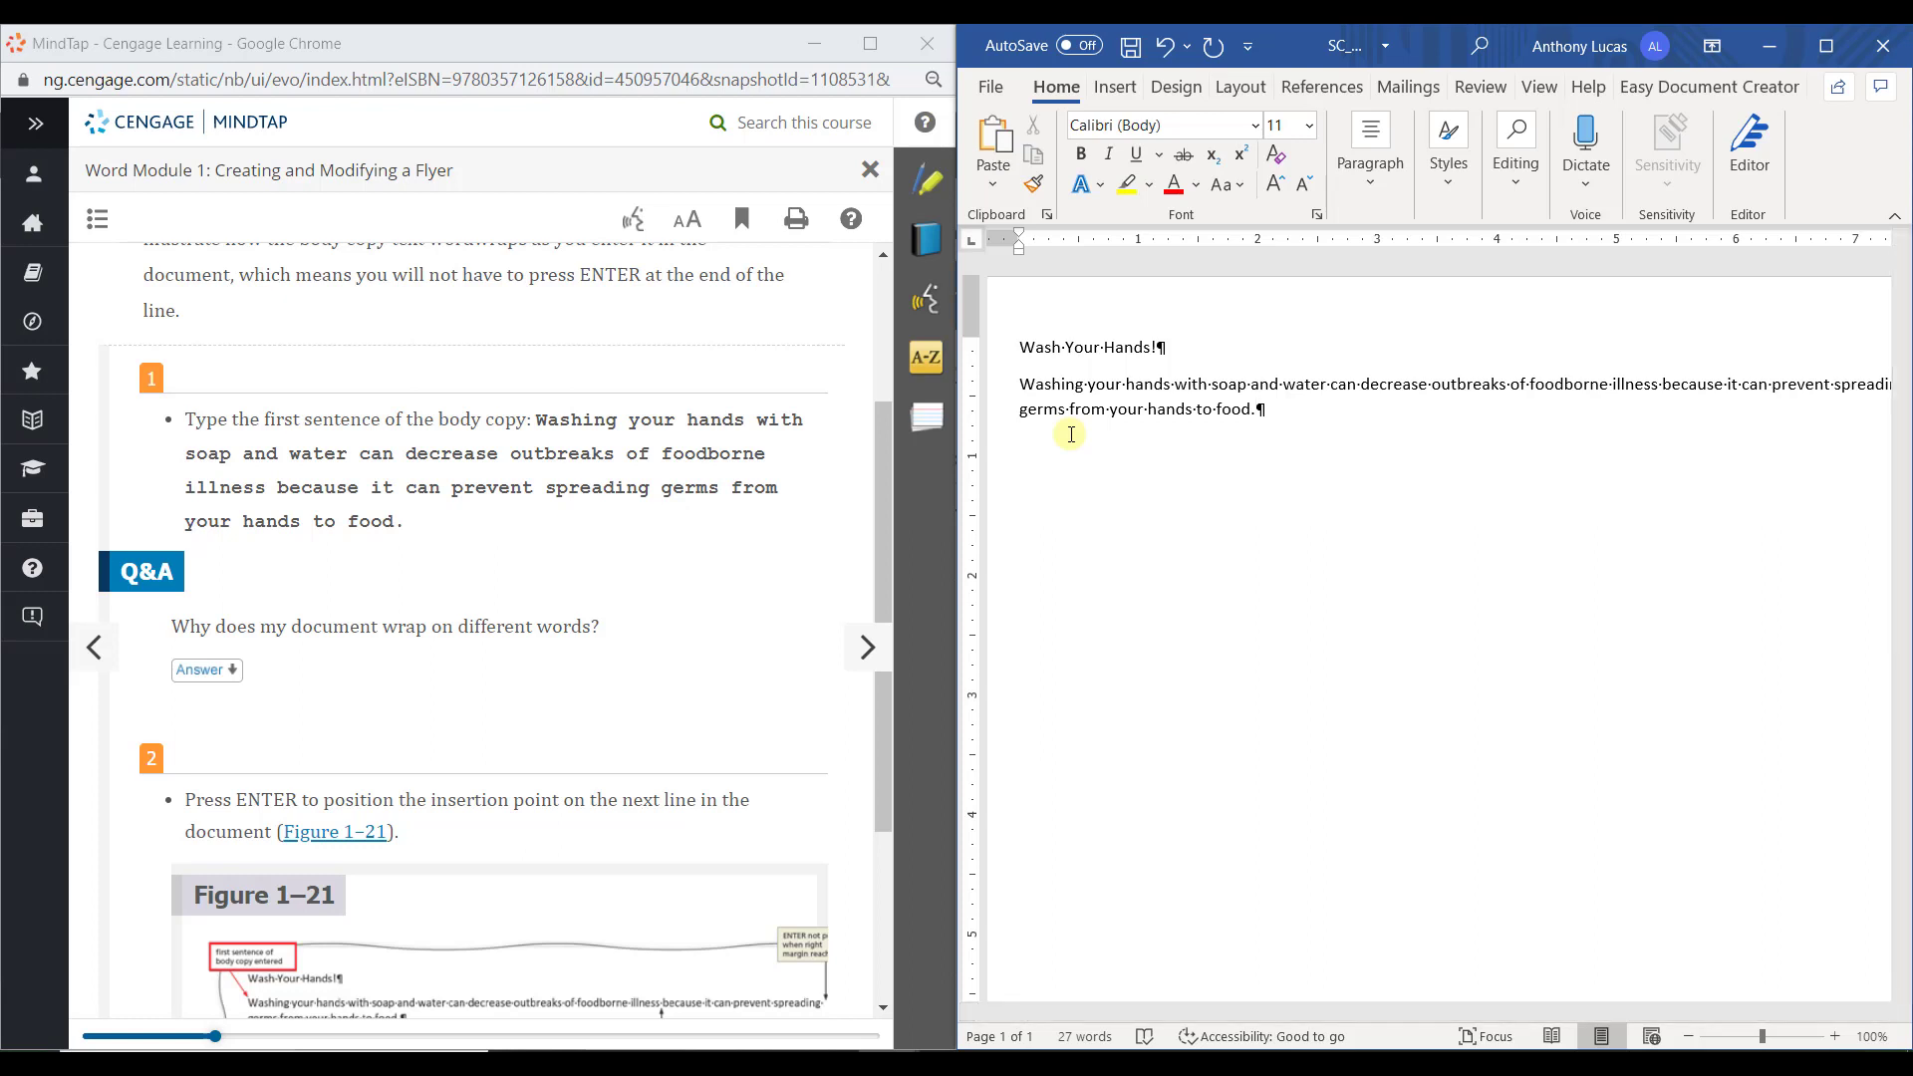
- Start a new paragraph below the body sentence, check it against the enlarged Figure 1–21, and advance the textbook
scroll(454, 648, down, 3)
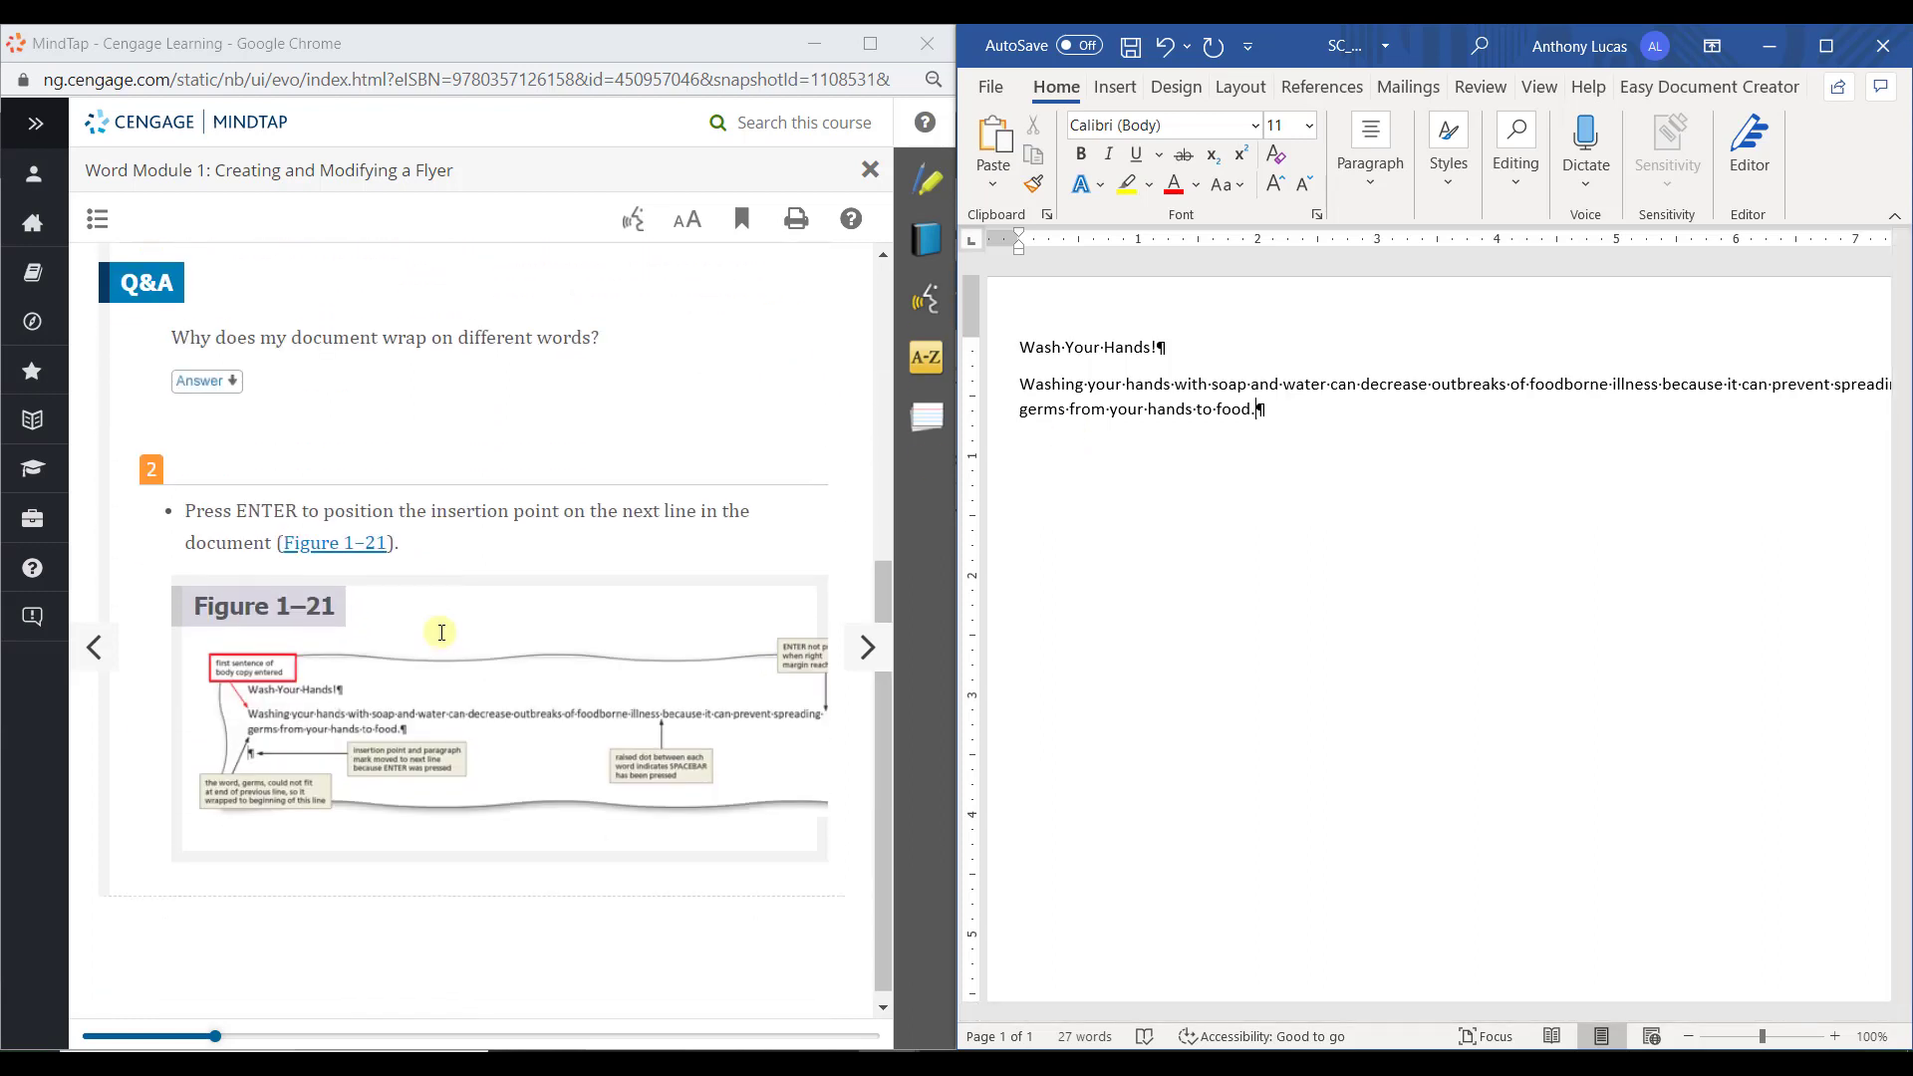
key(Return)
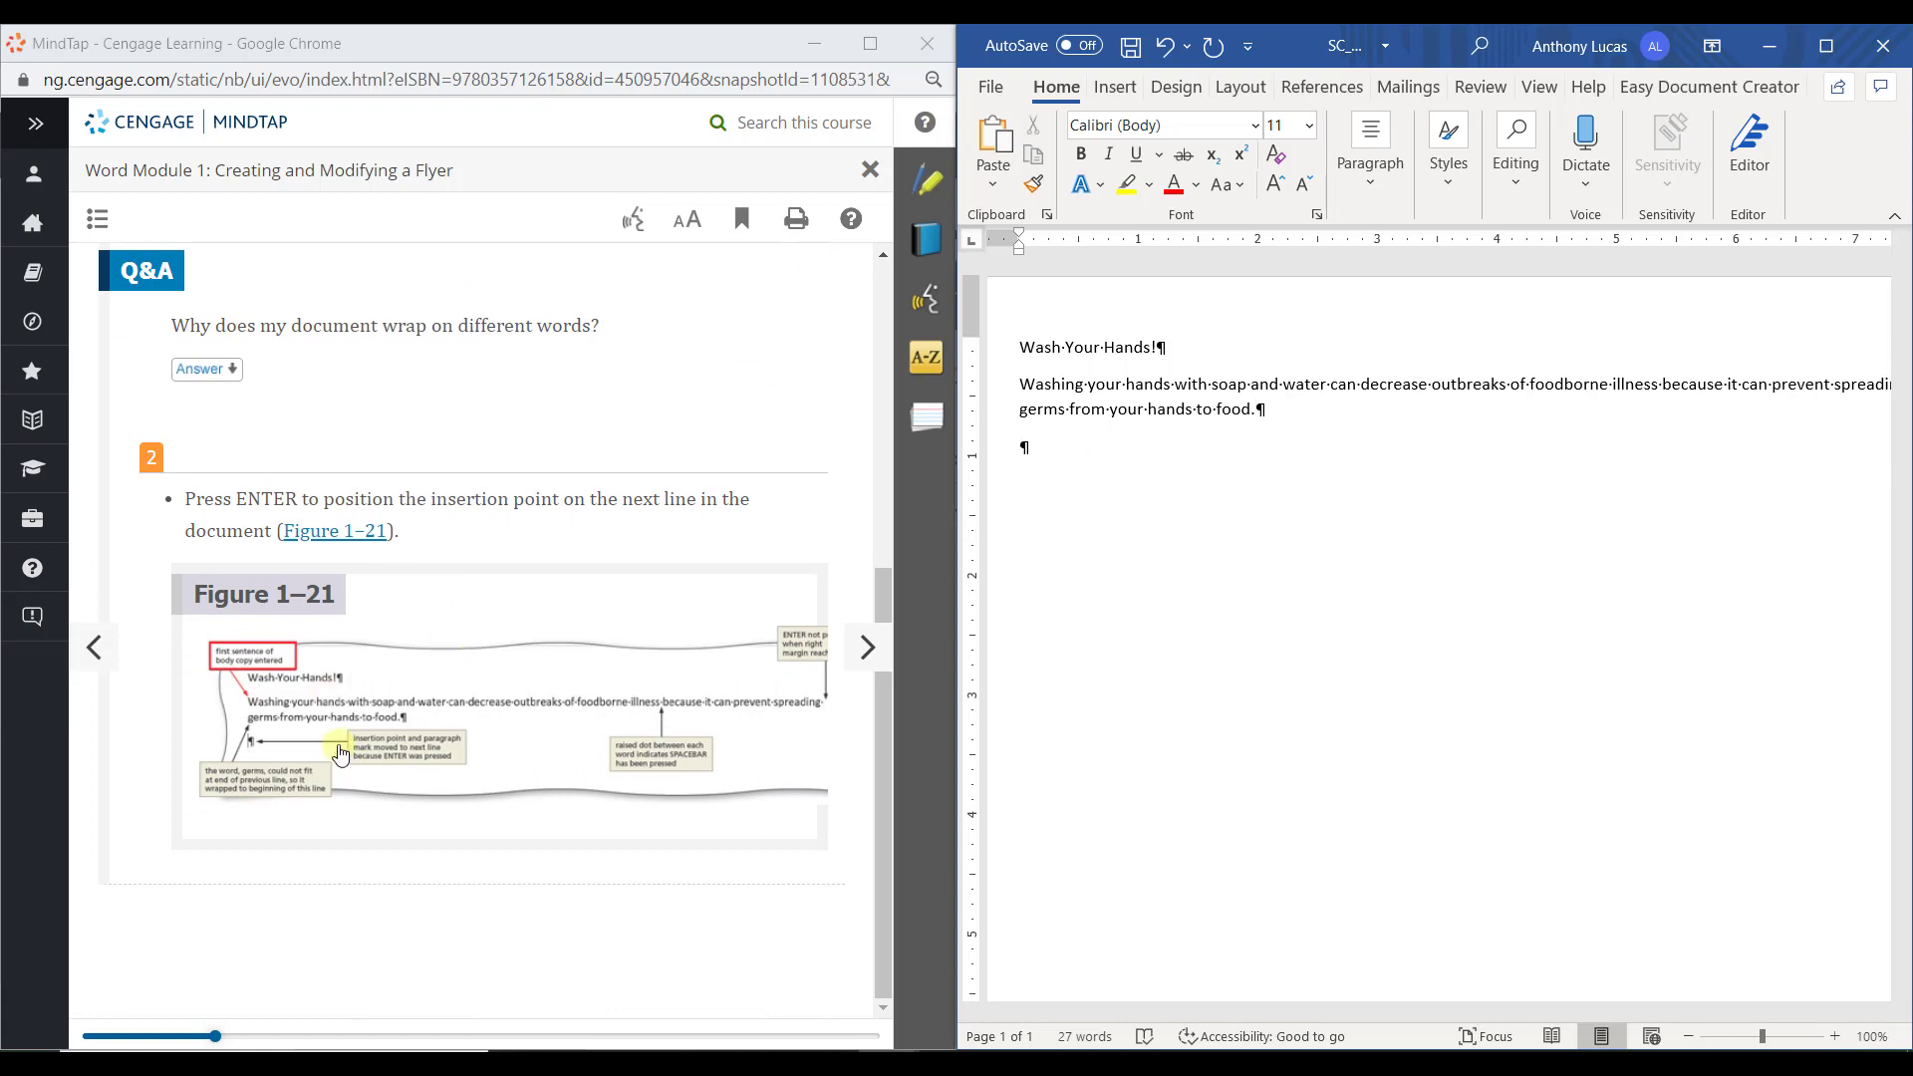
click(340, 755)
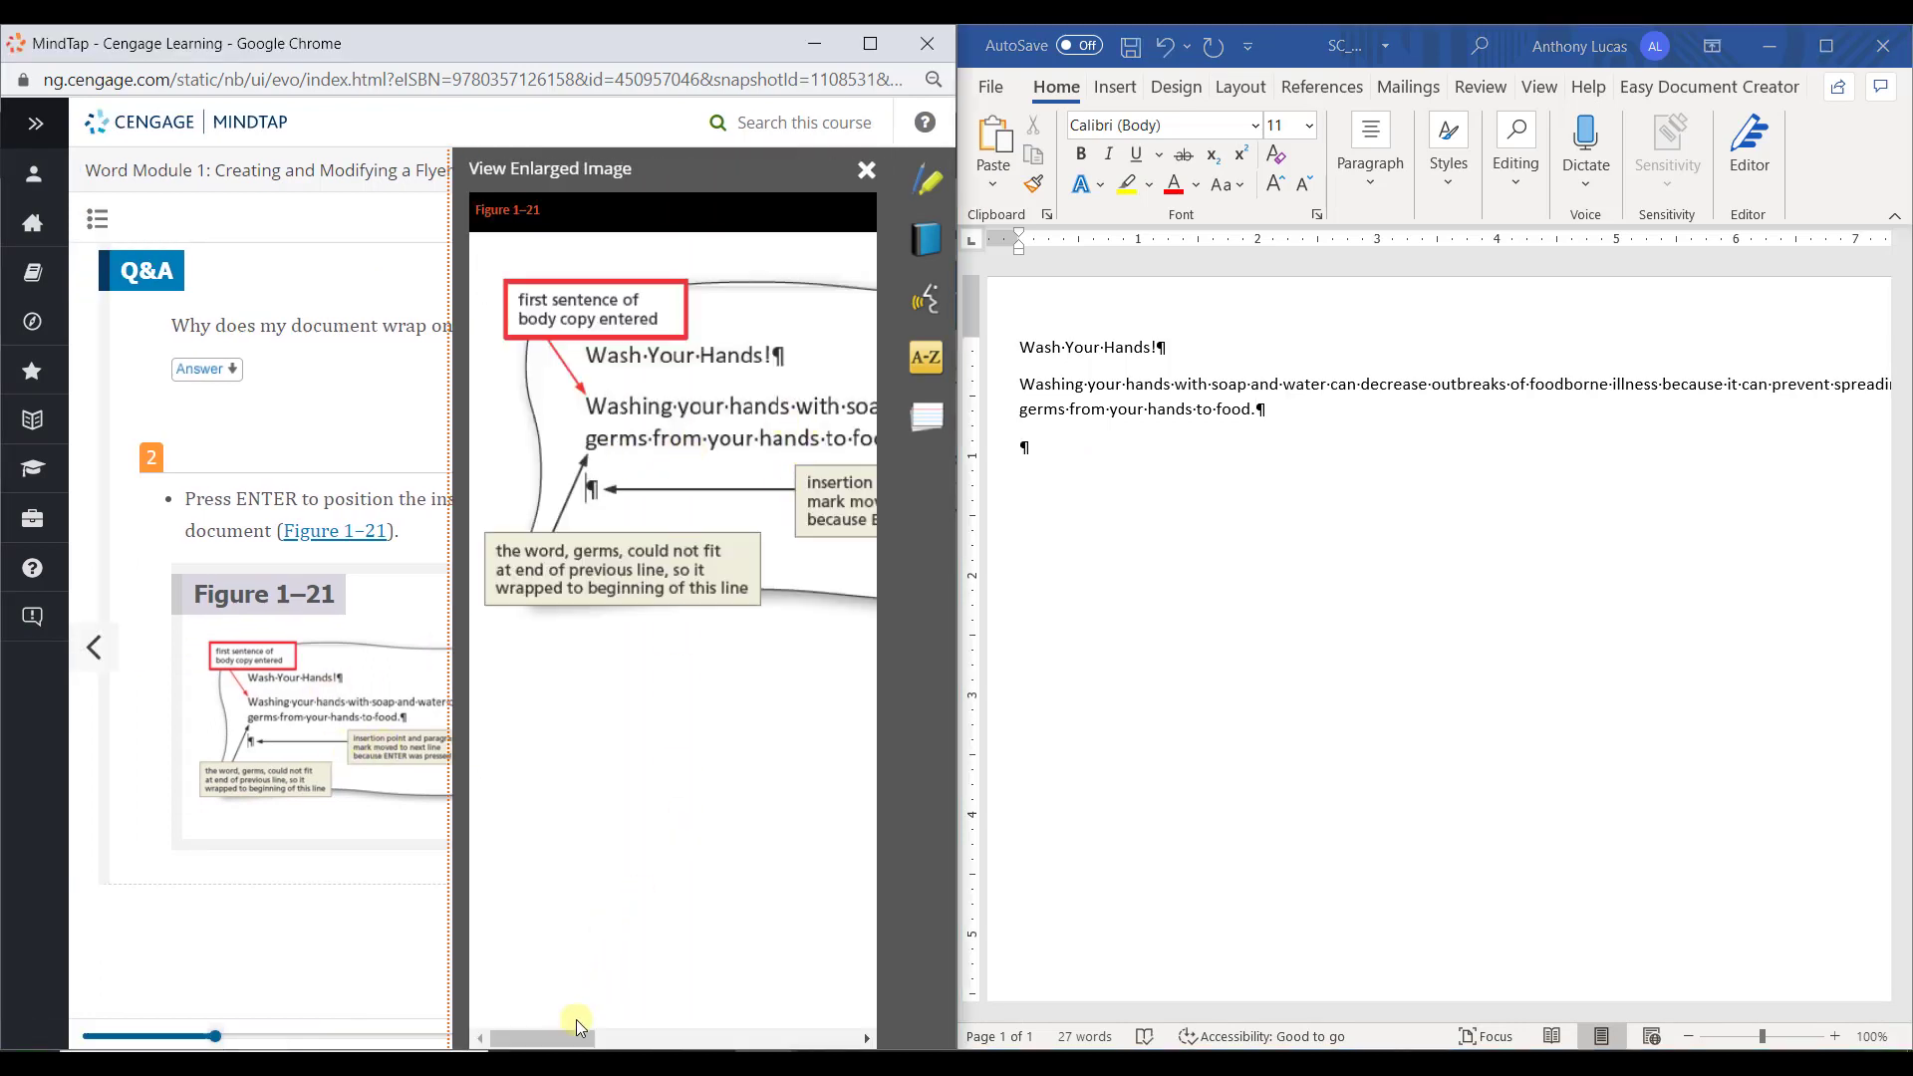
mouse_move(575, 1043)
mouse_down()
mouse_move(605, 1042)
mouse_move(575, 1042)
mouse_up()
click(866, 171)
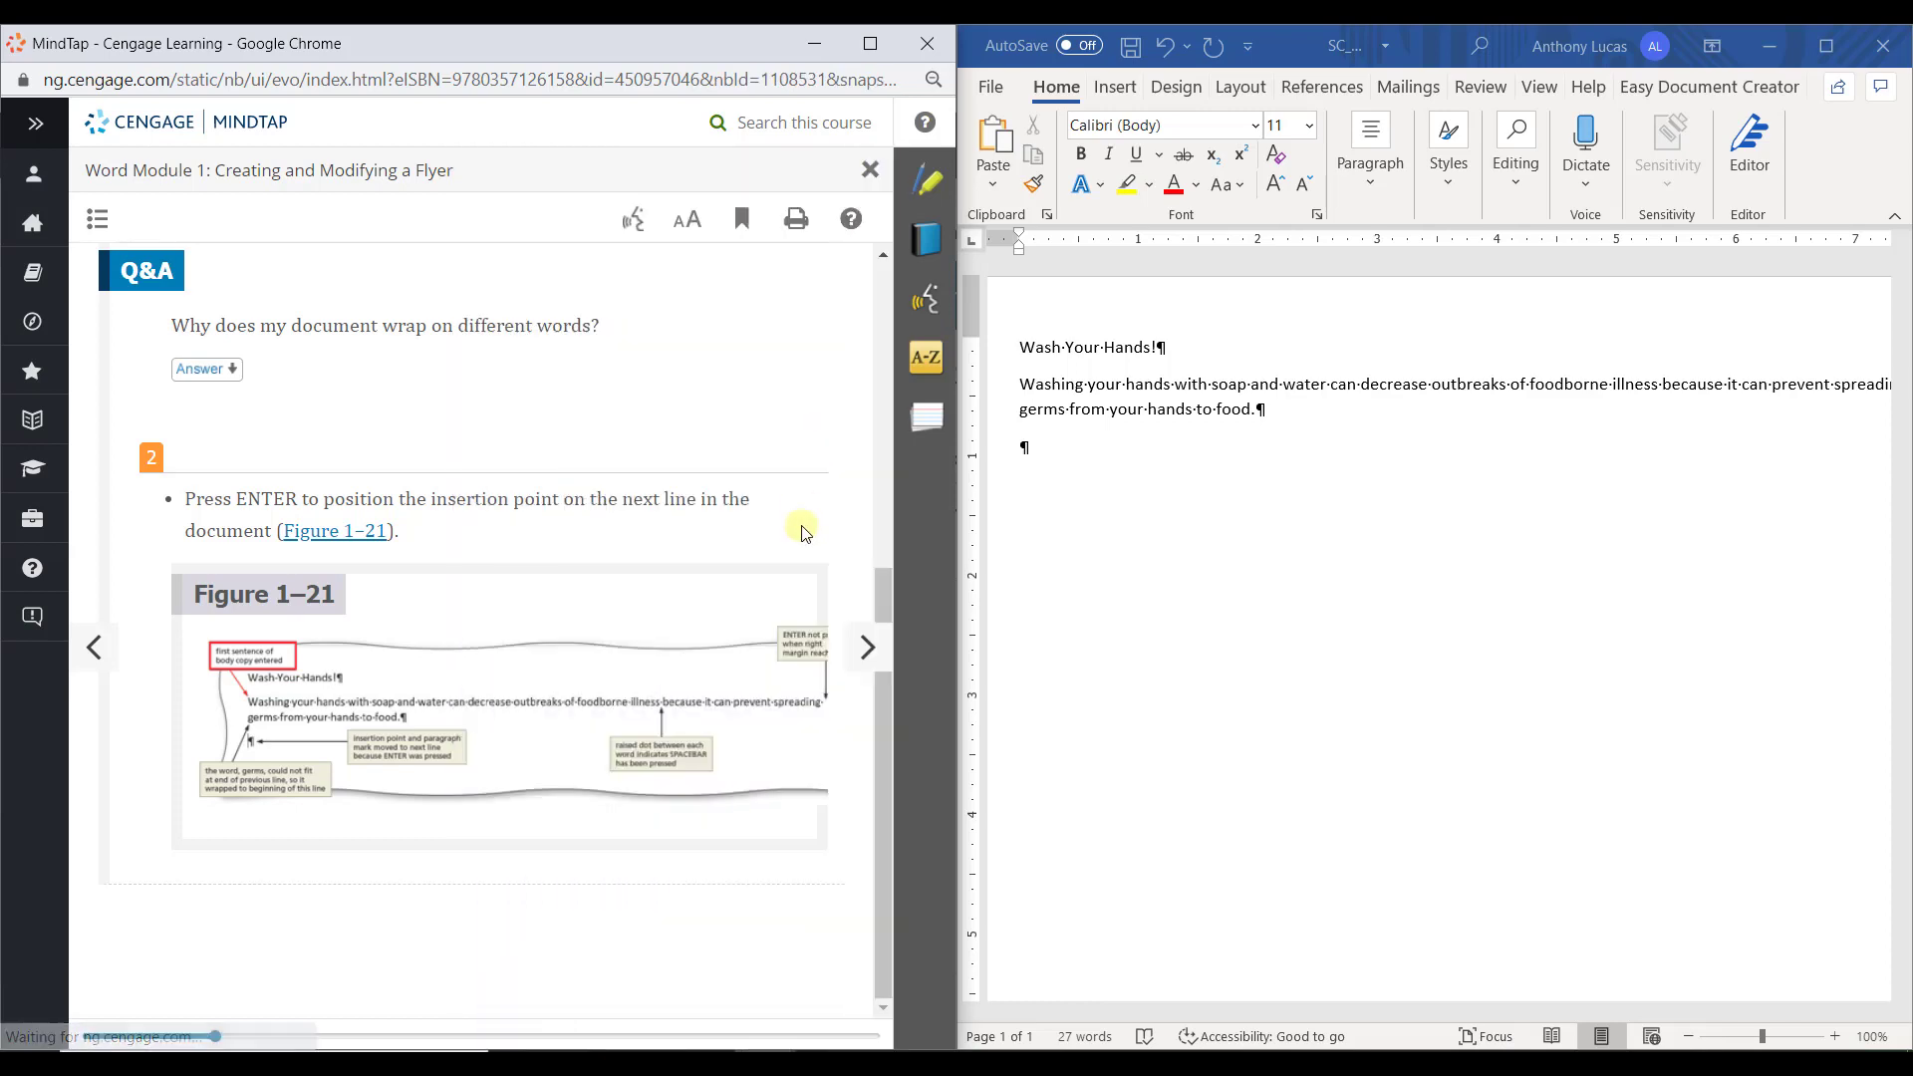
click(867, 648)
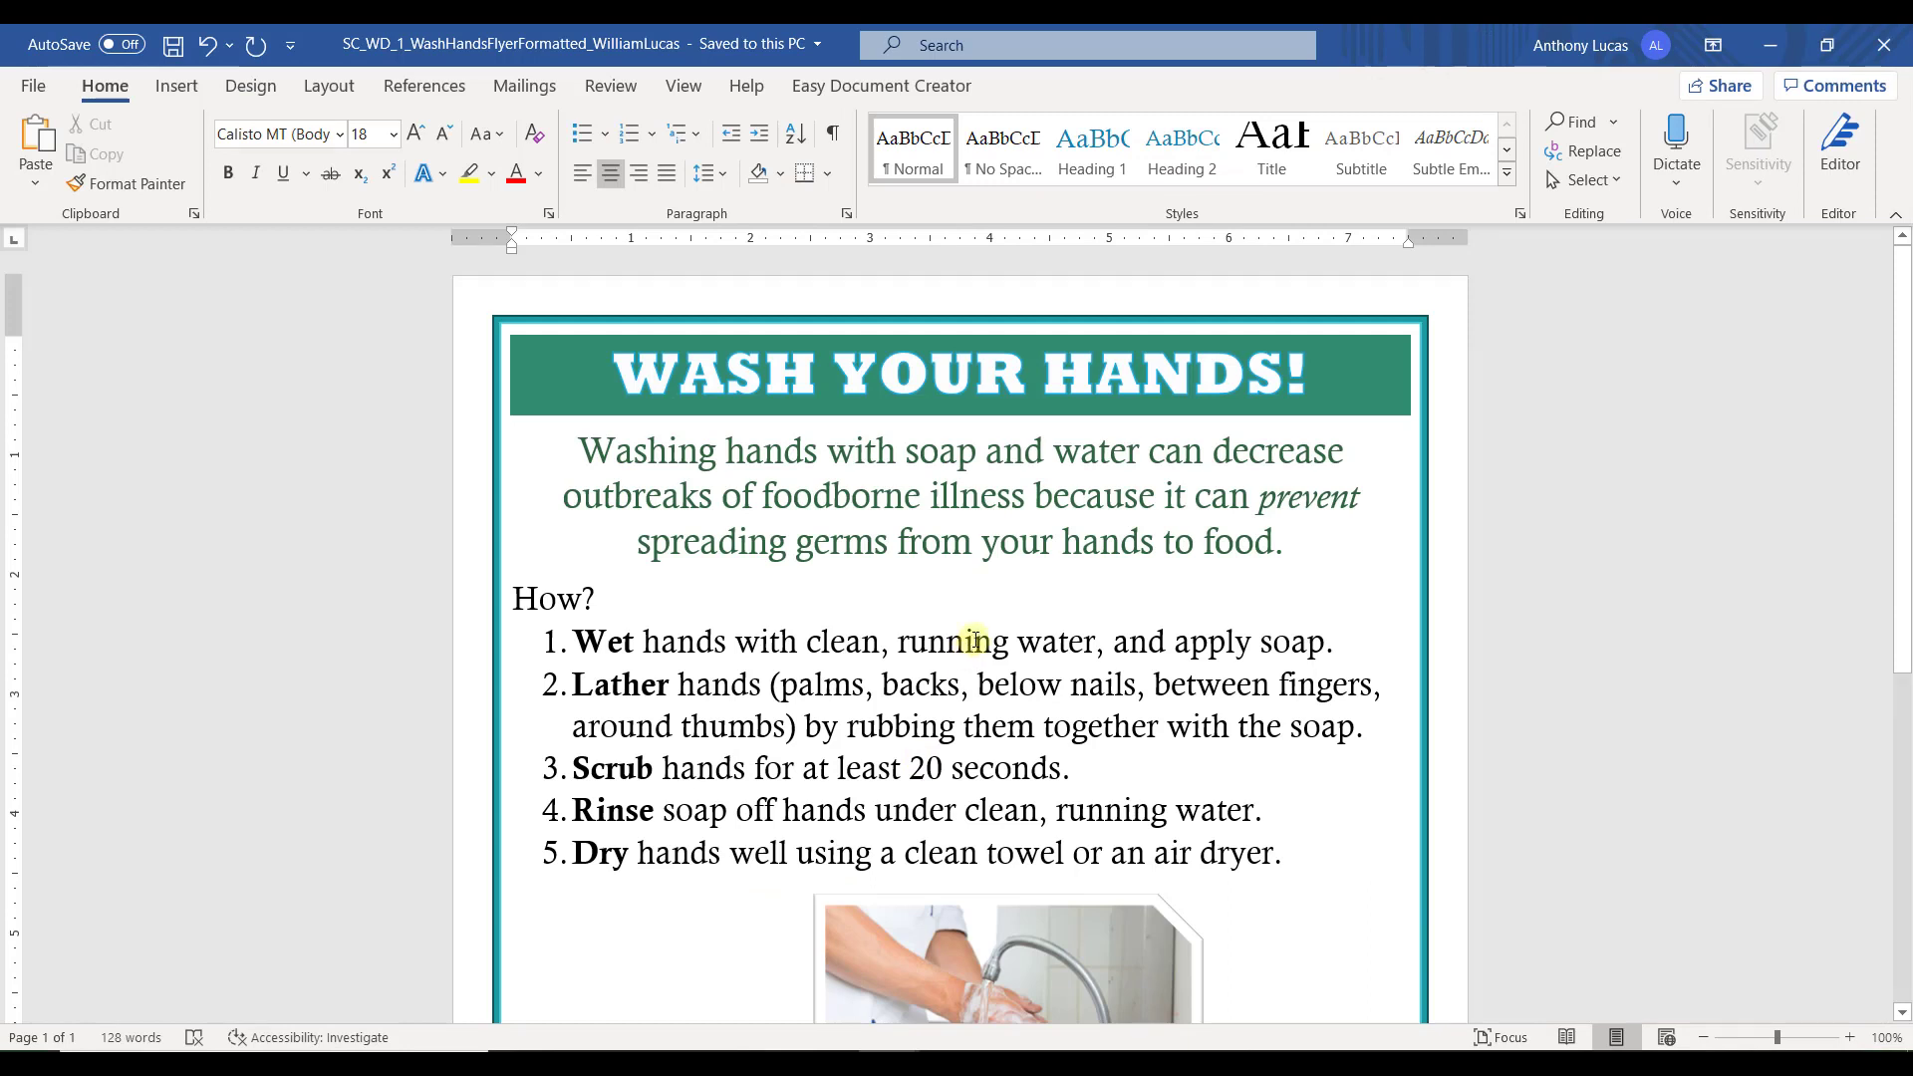
- Review the finished, formatted flyer in Word from the body sentence down to the closing website line
click(716, 440)
scroll(734, 476, down, 6)
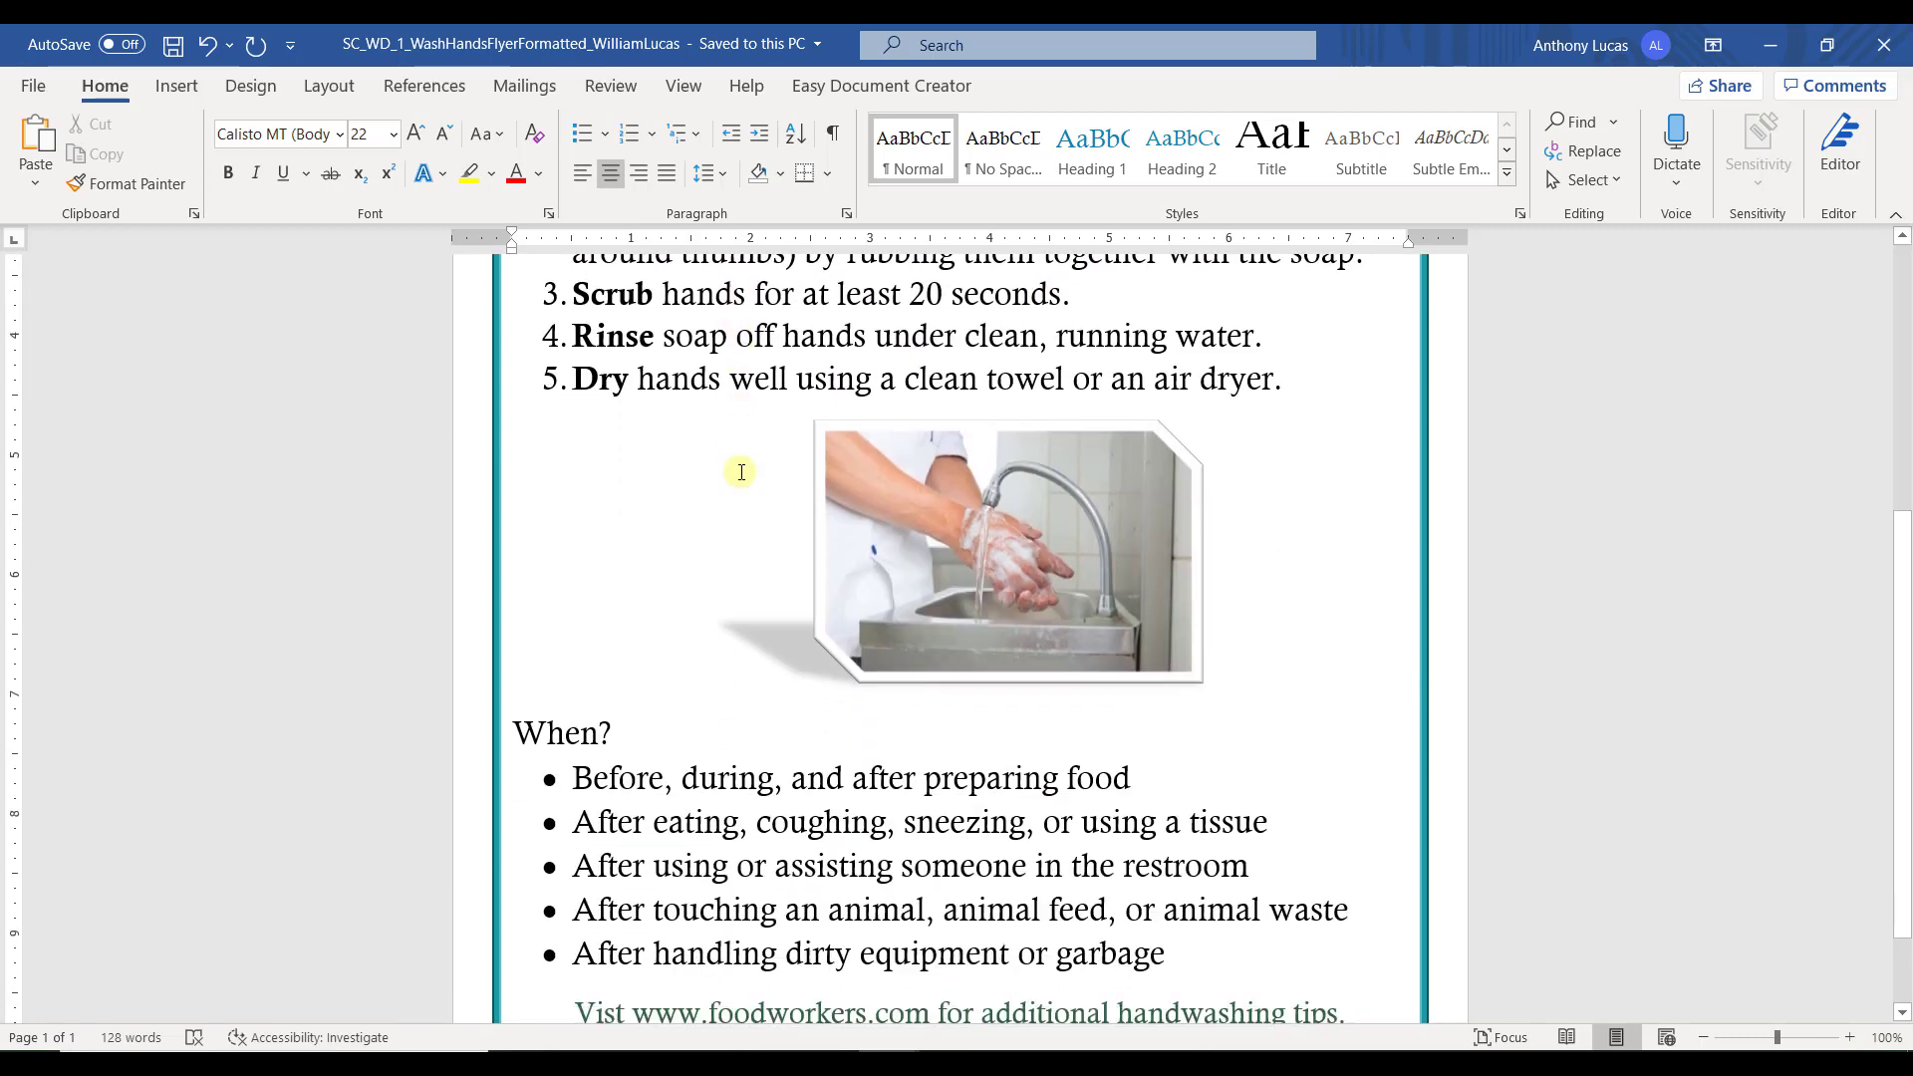
click(618, 900)
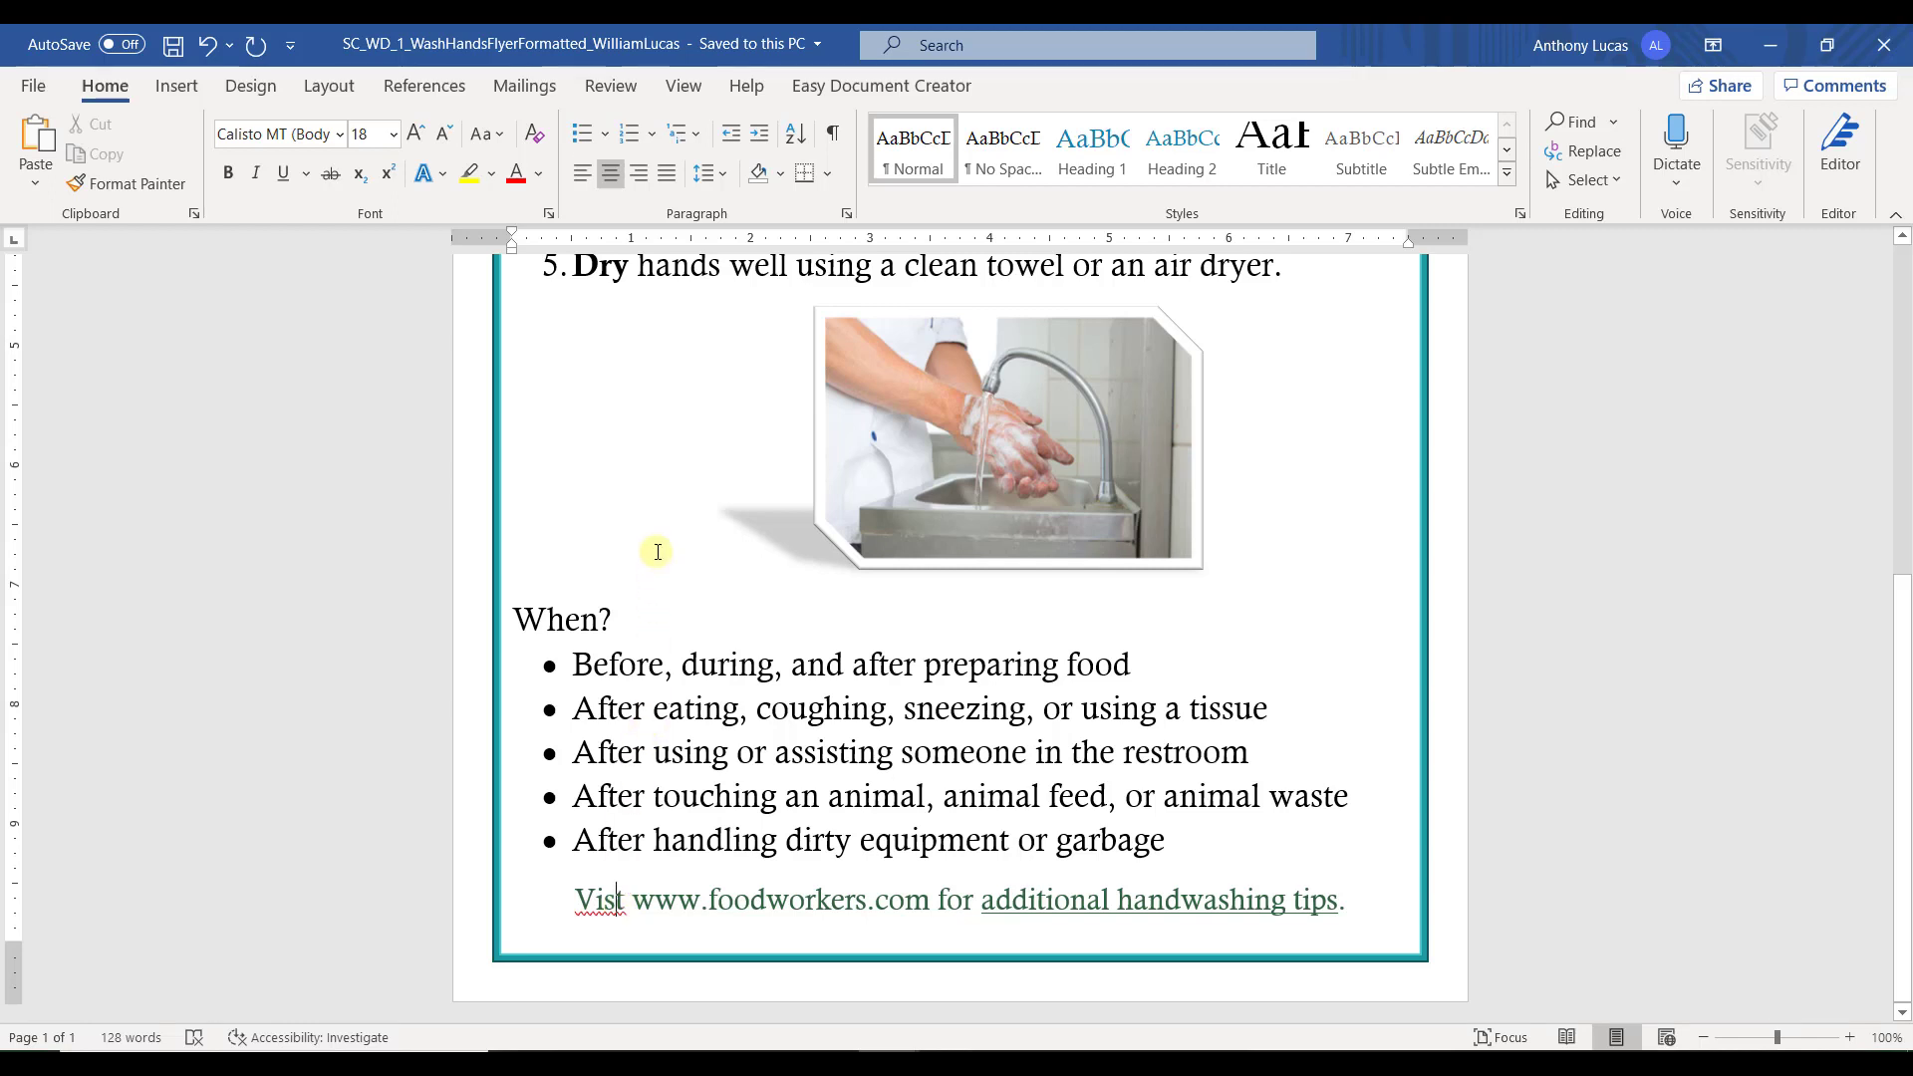
scroll(657, 551, up, 5)
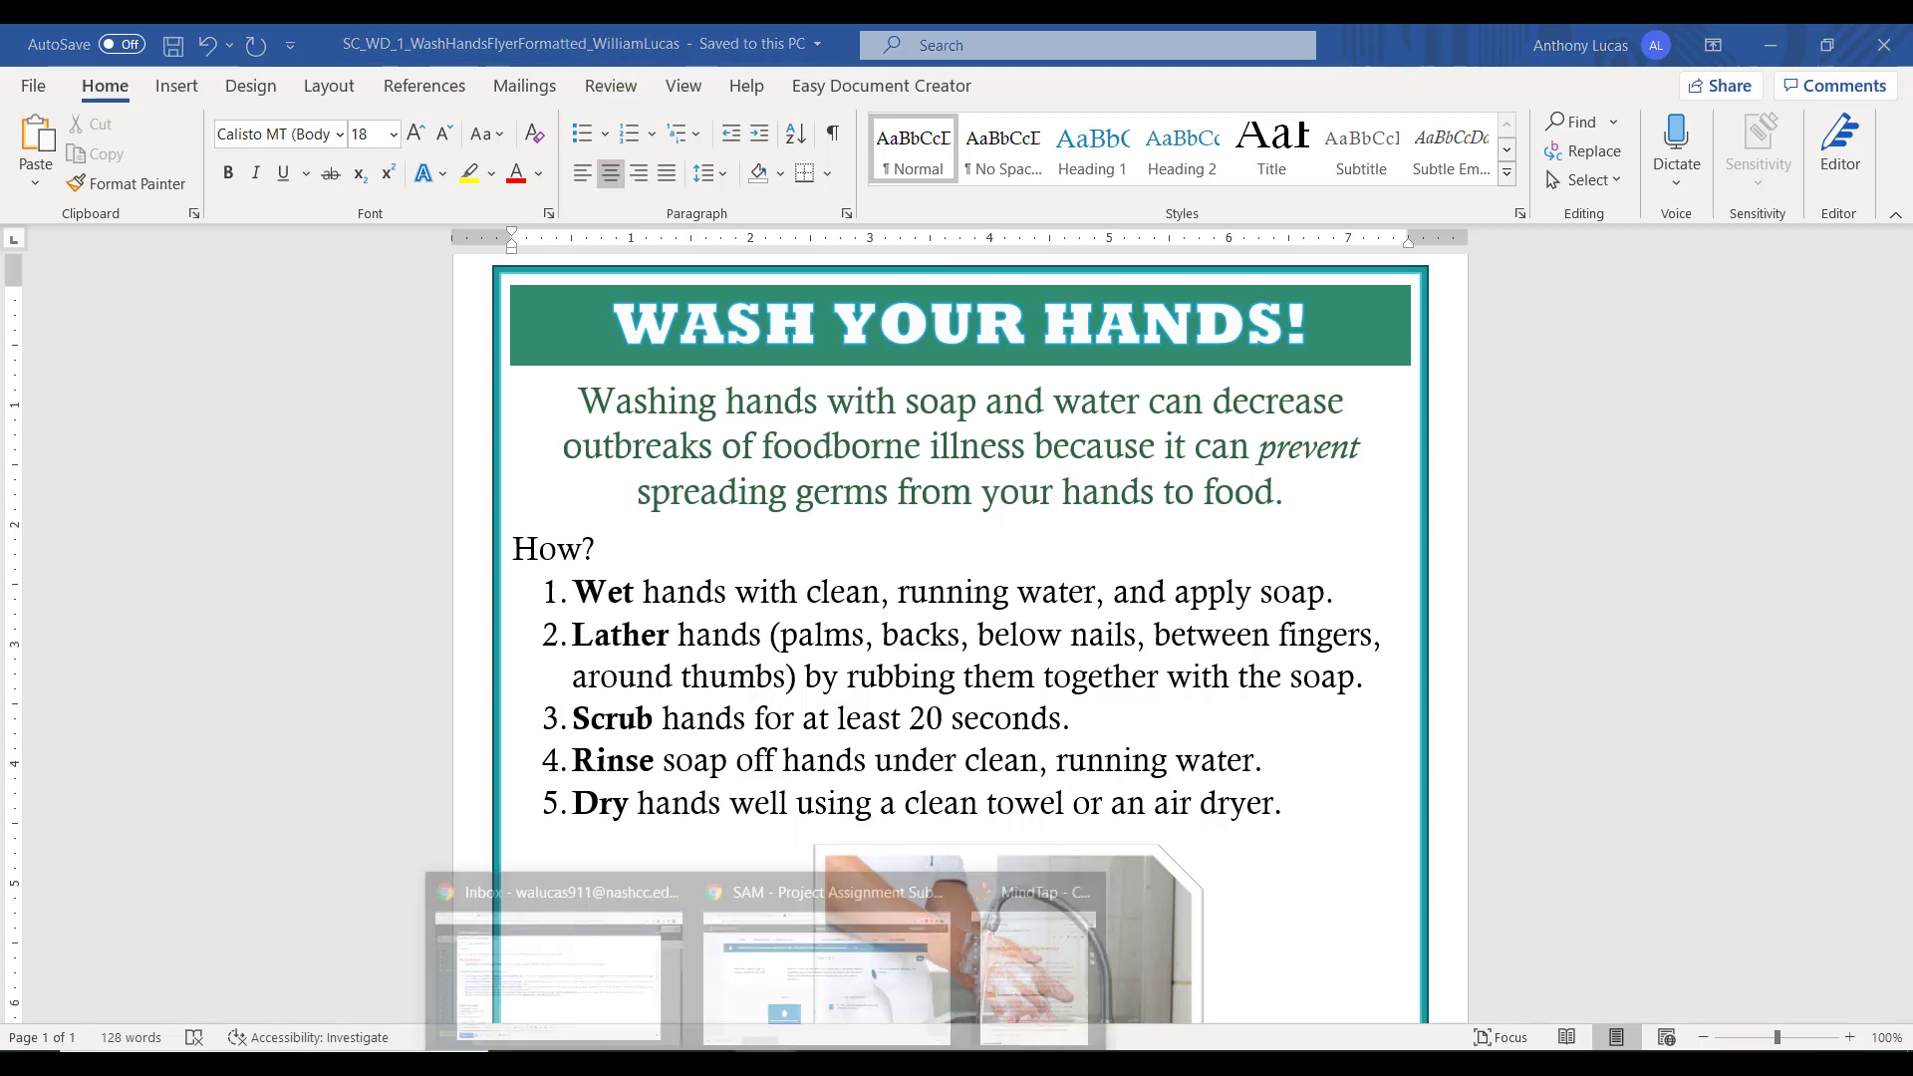
- Switch to the SAM page in Chrome and upload the SC_WD_1_WashHandsFlyerFormatted document bearing the expected student's name from Downloads
click(810, 987)
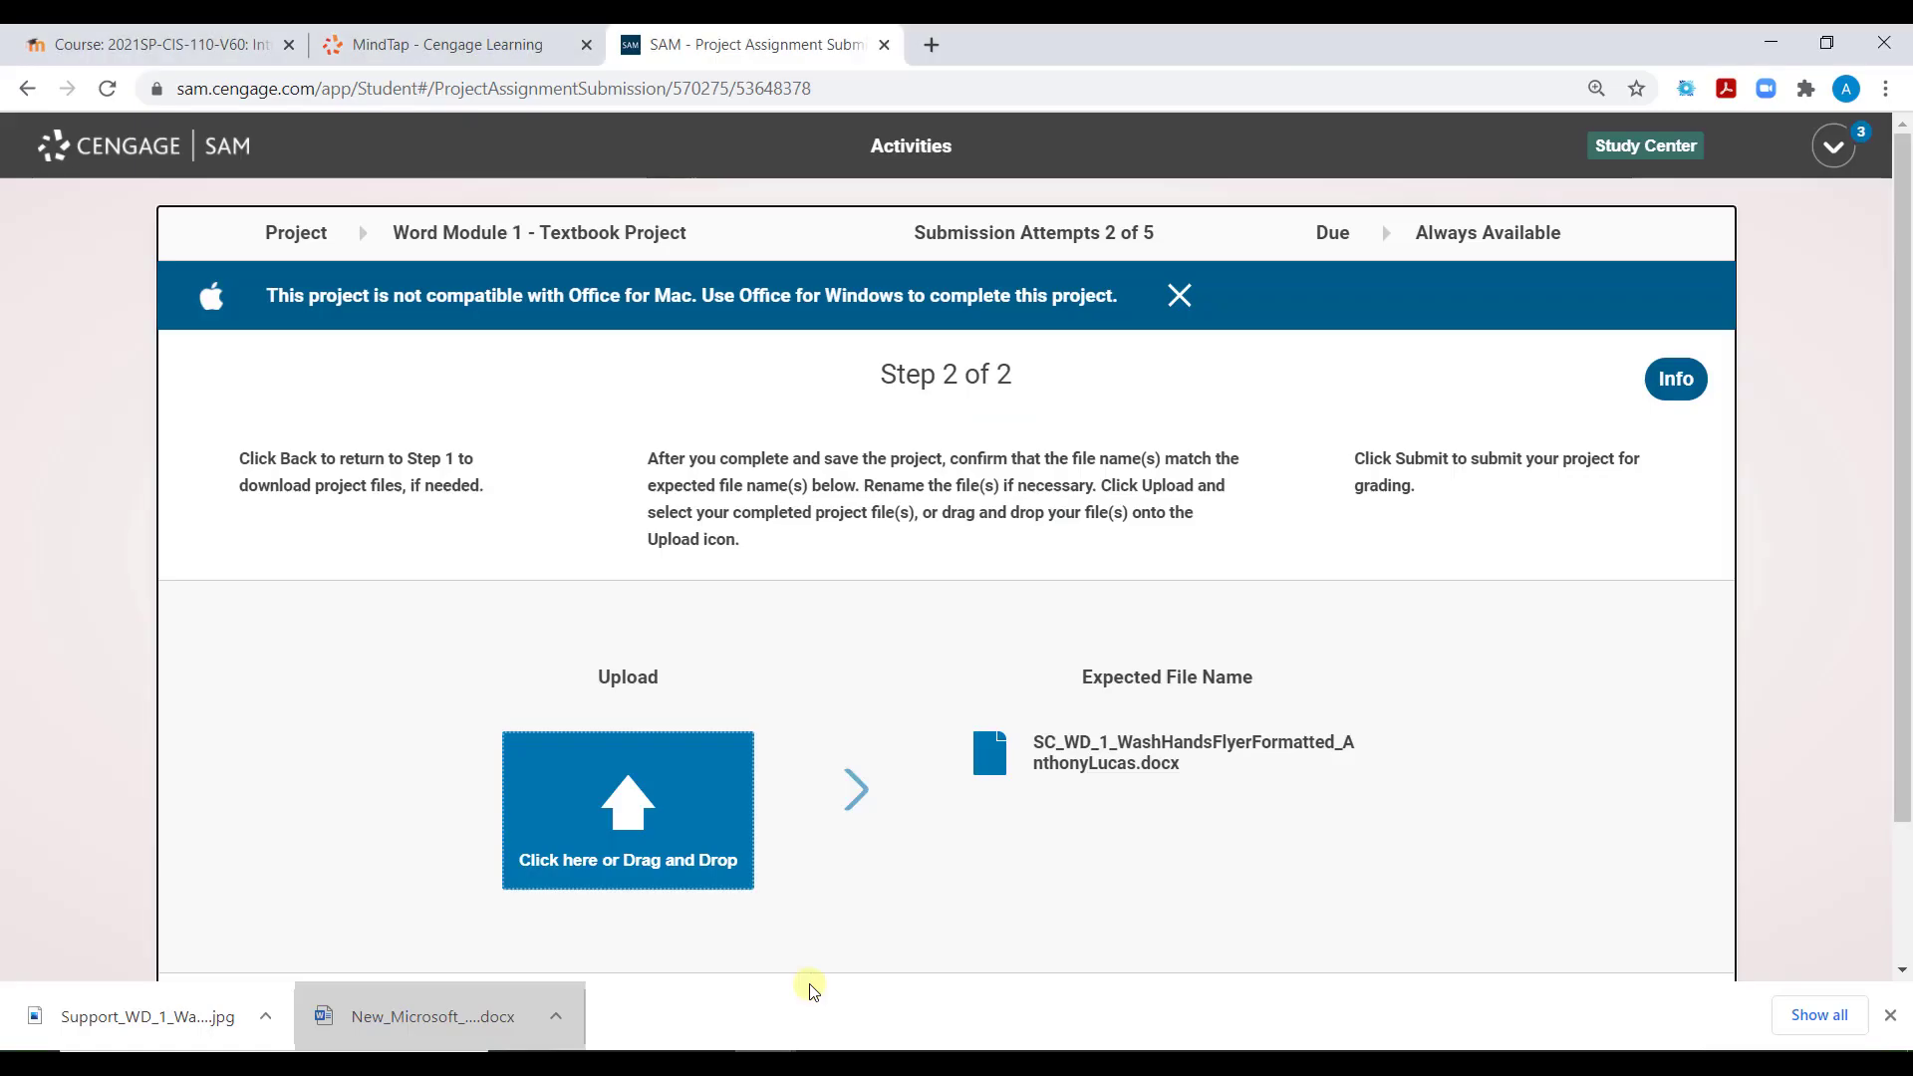
click(627, 814)
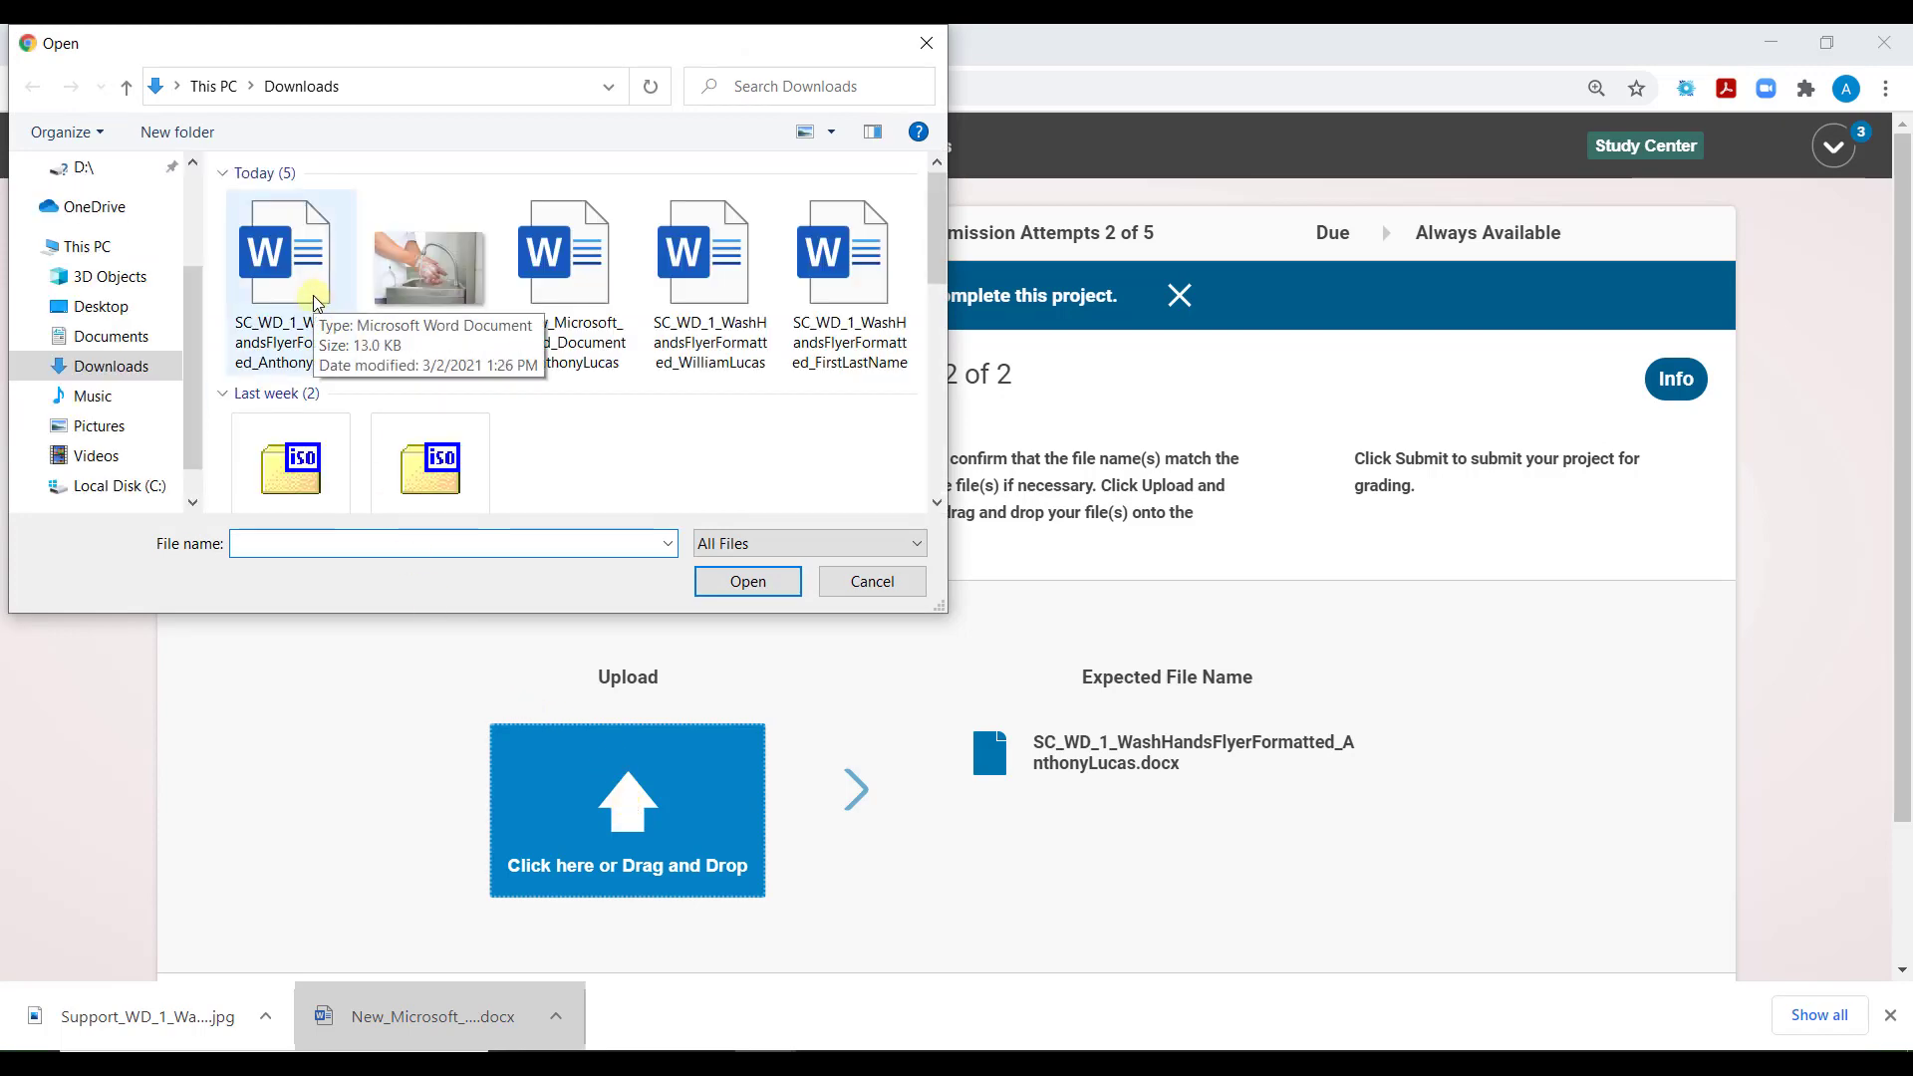
double_click(314, 299)
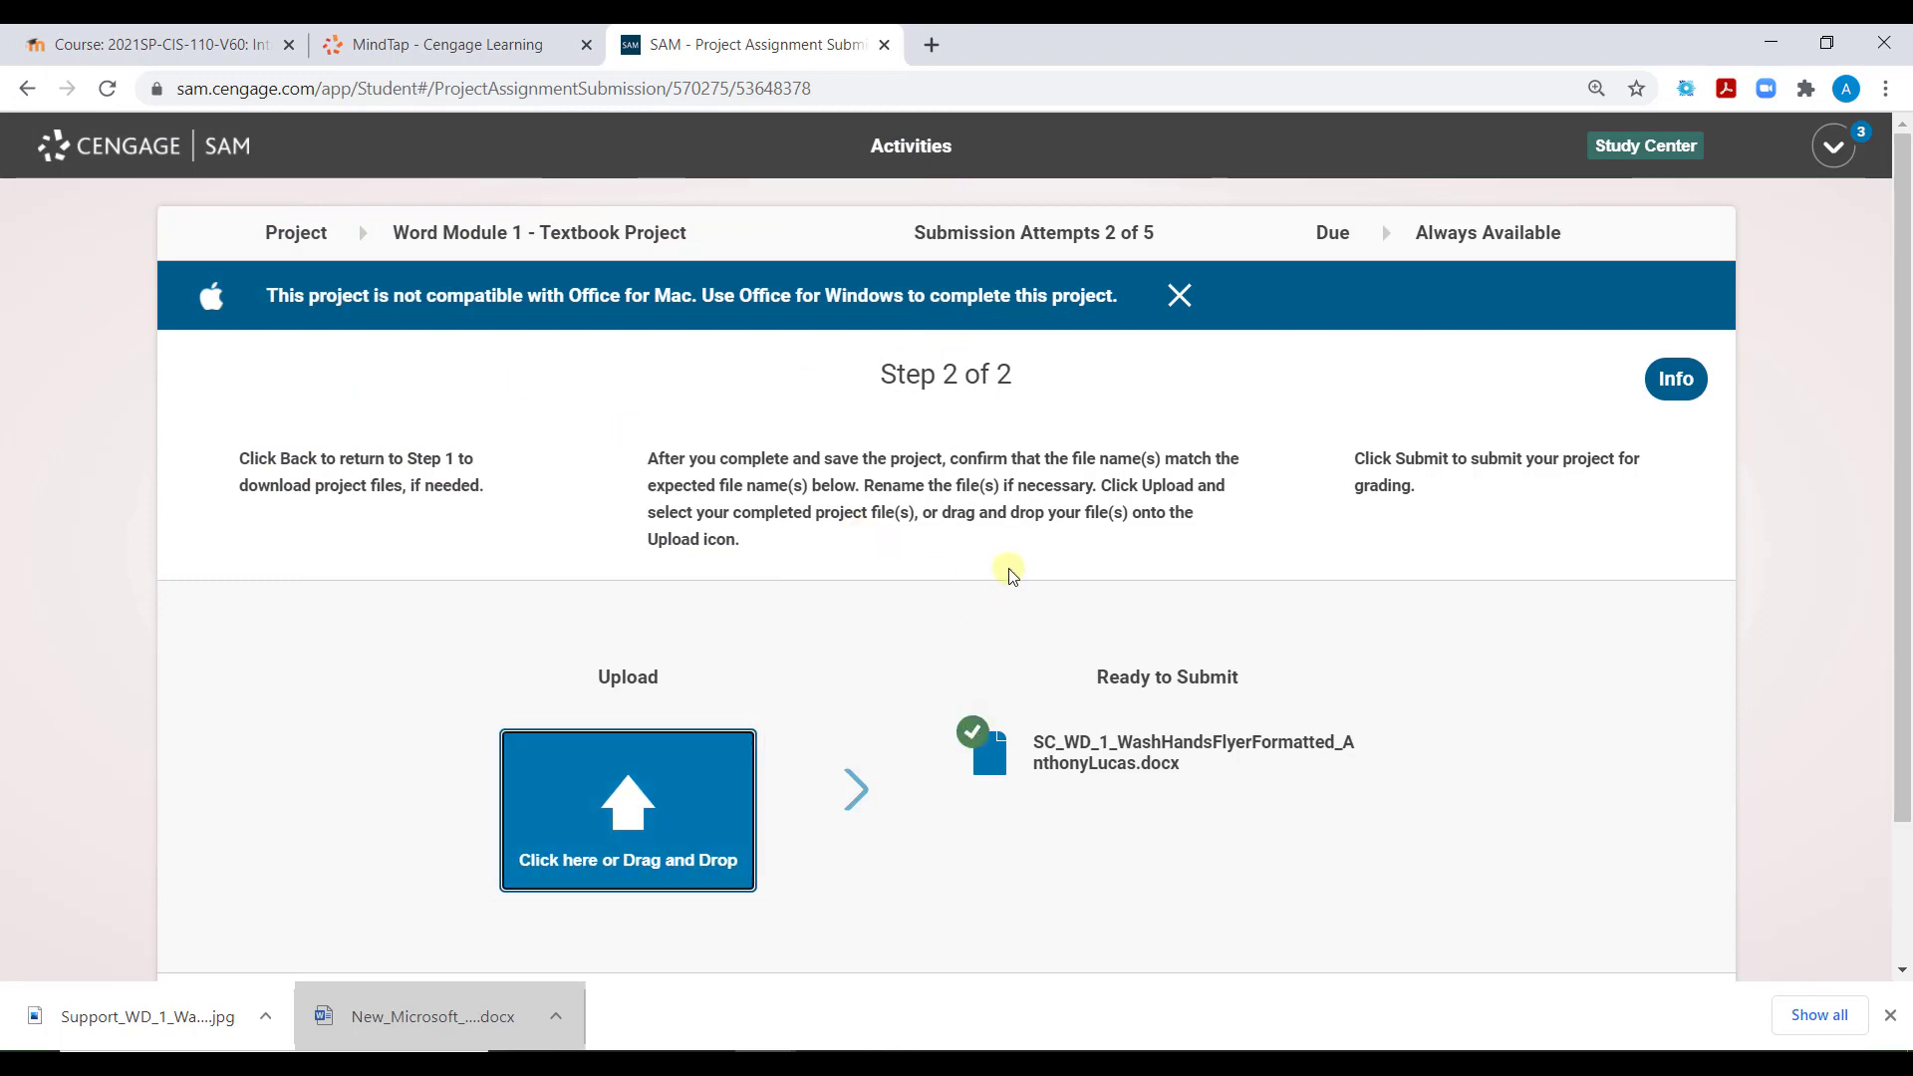
- Check the uploaded document's file name and submit the Word Module 1 Textbook Project for grading
scroll(1009, 576, down, 2)
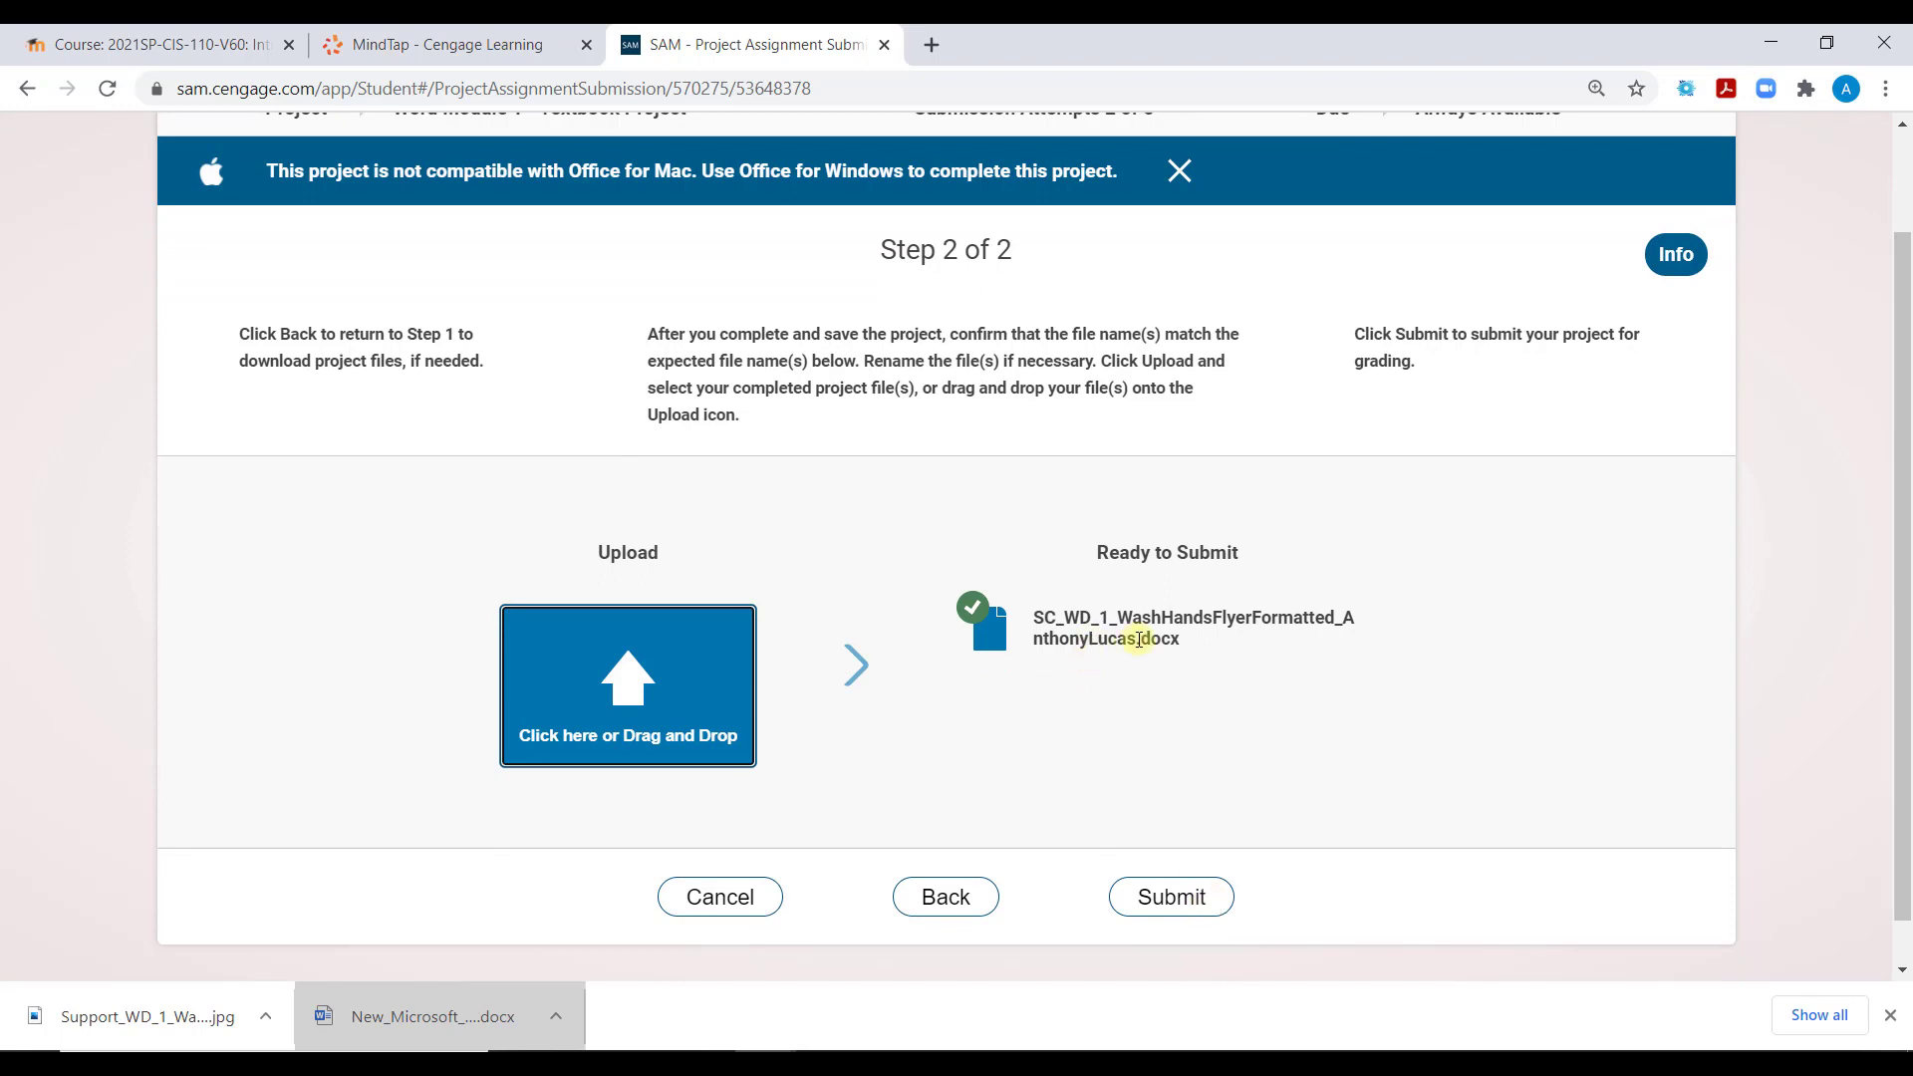
drag(1139, 638, 1028, 620)
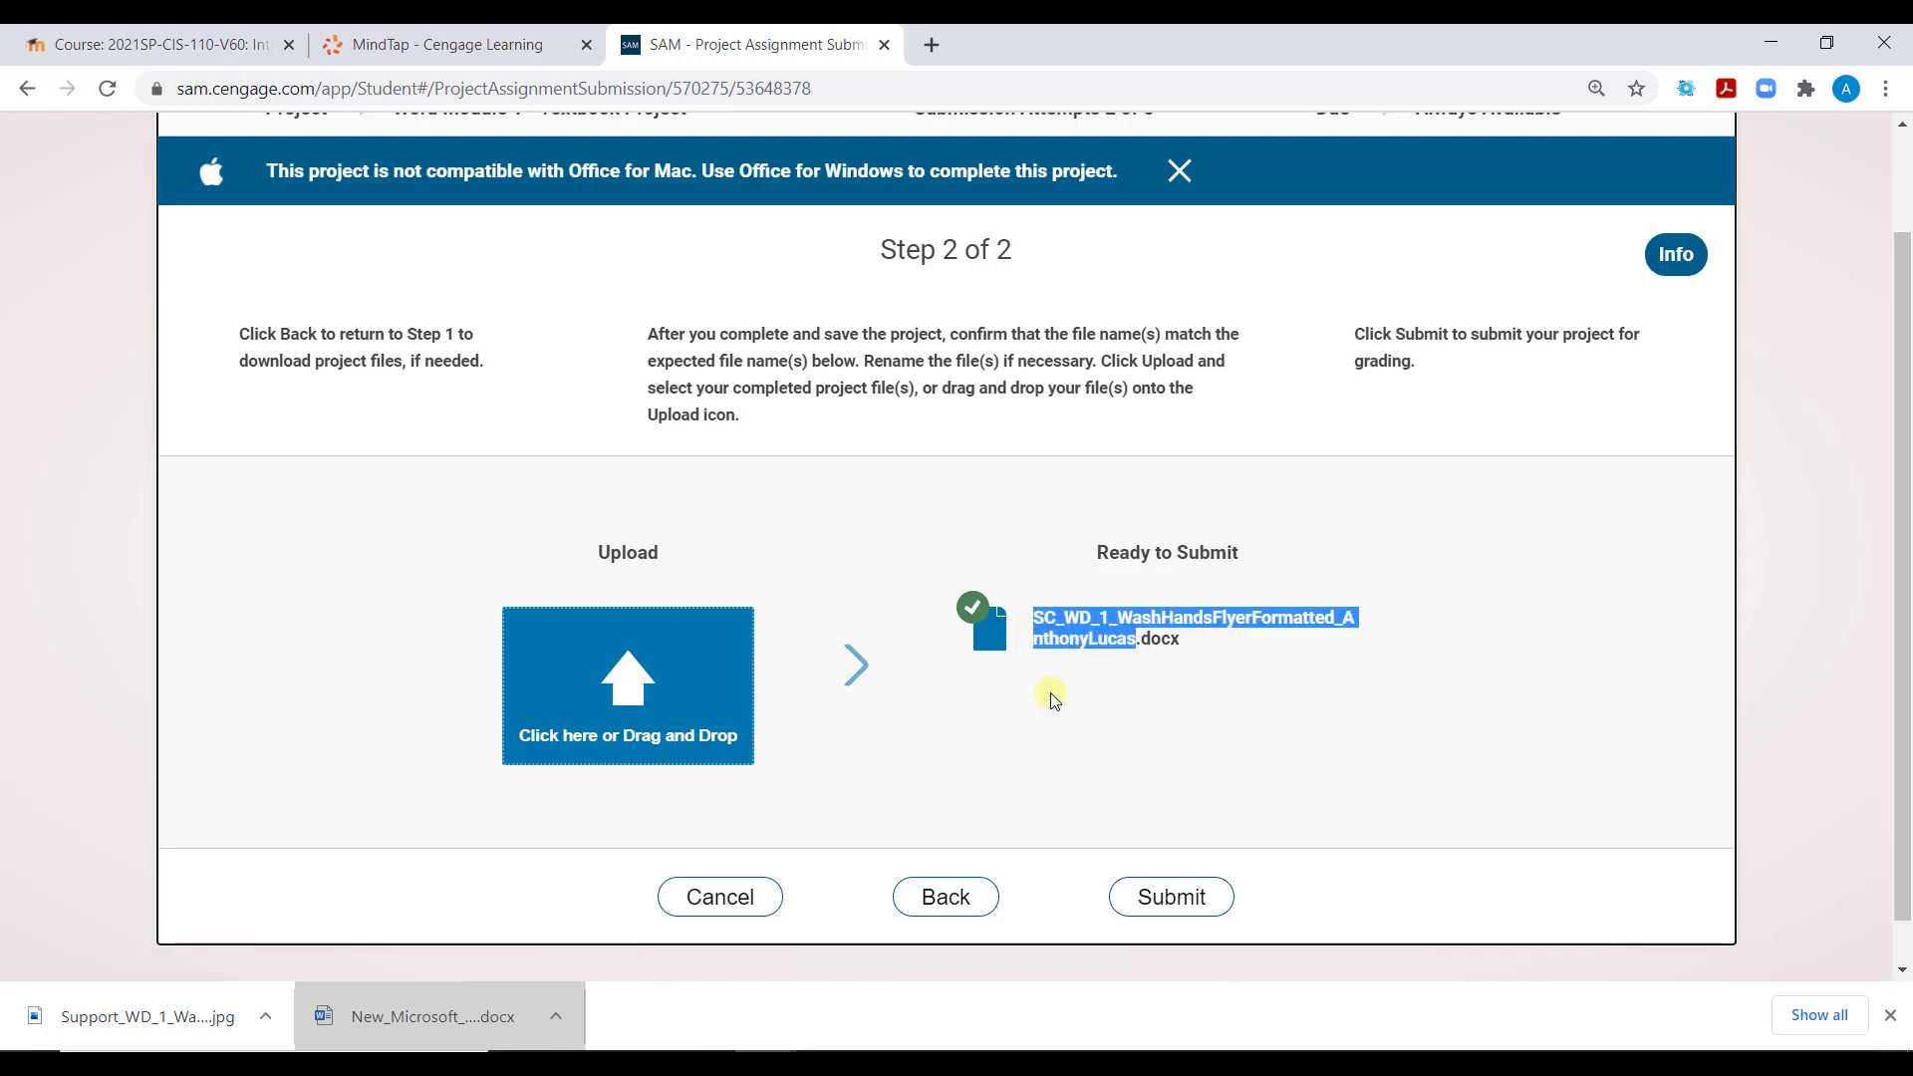
click(1190, 646)
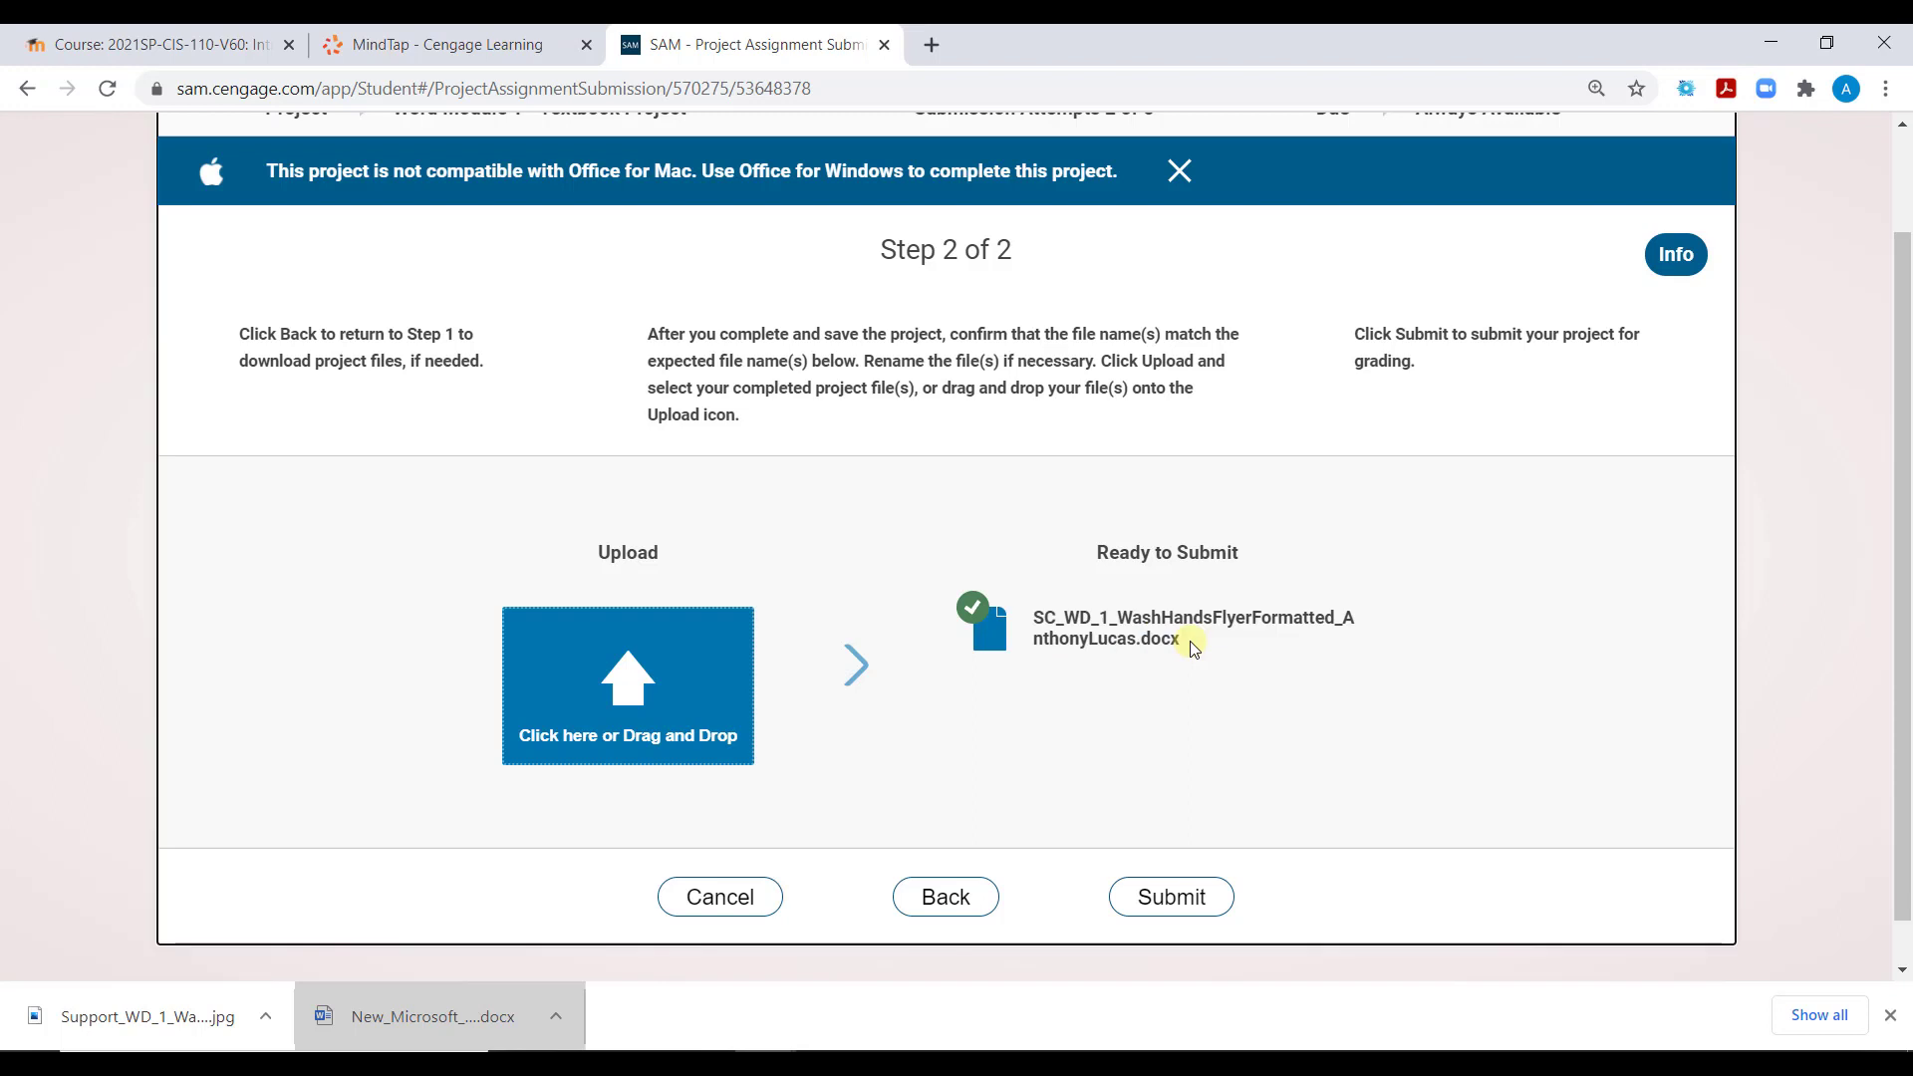
click(1185, 896)
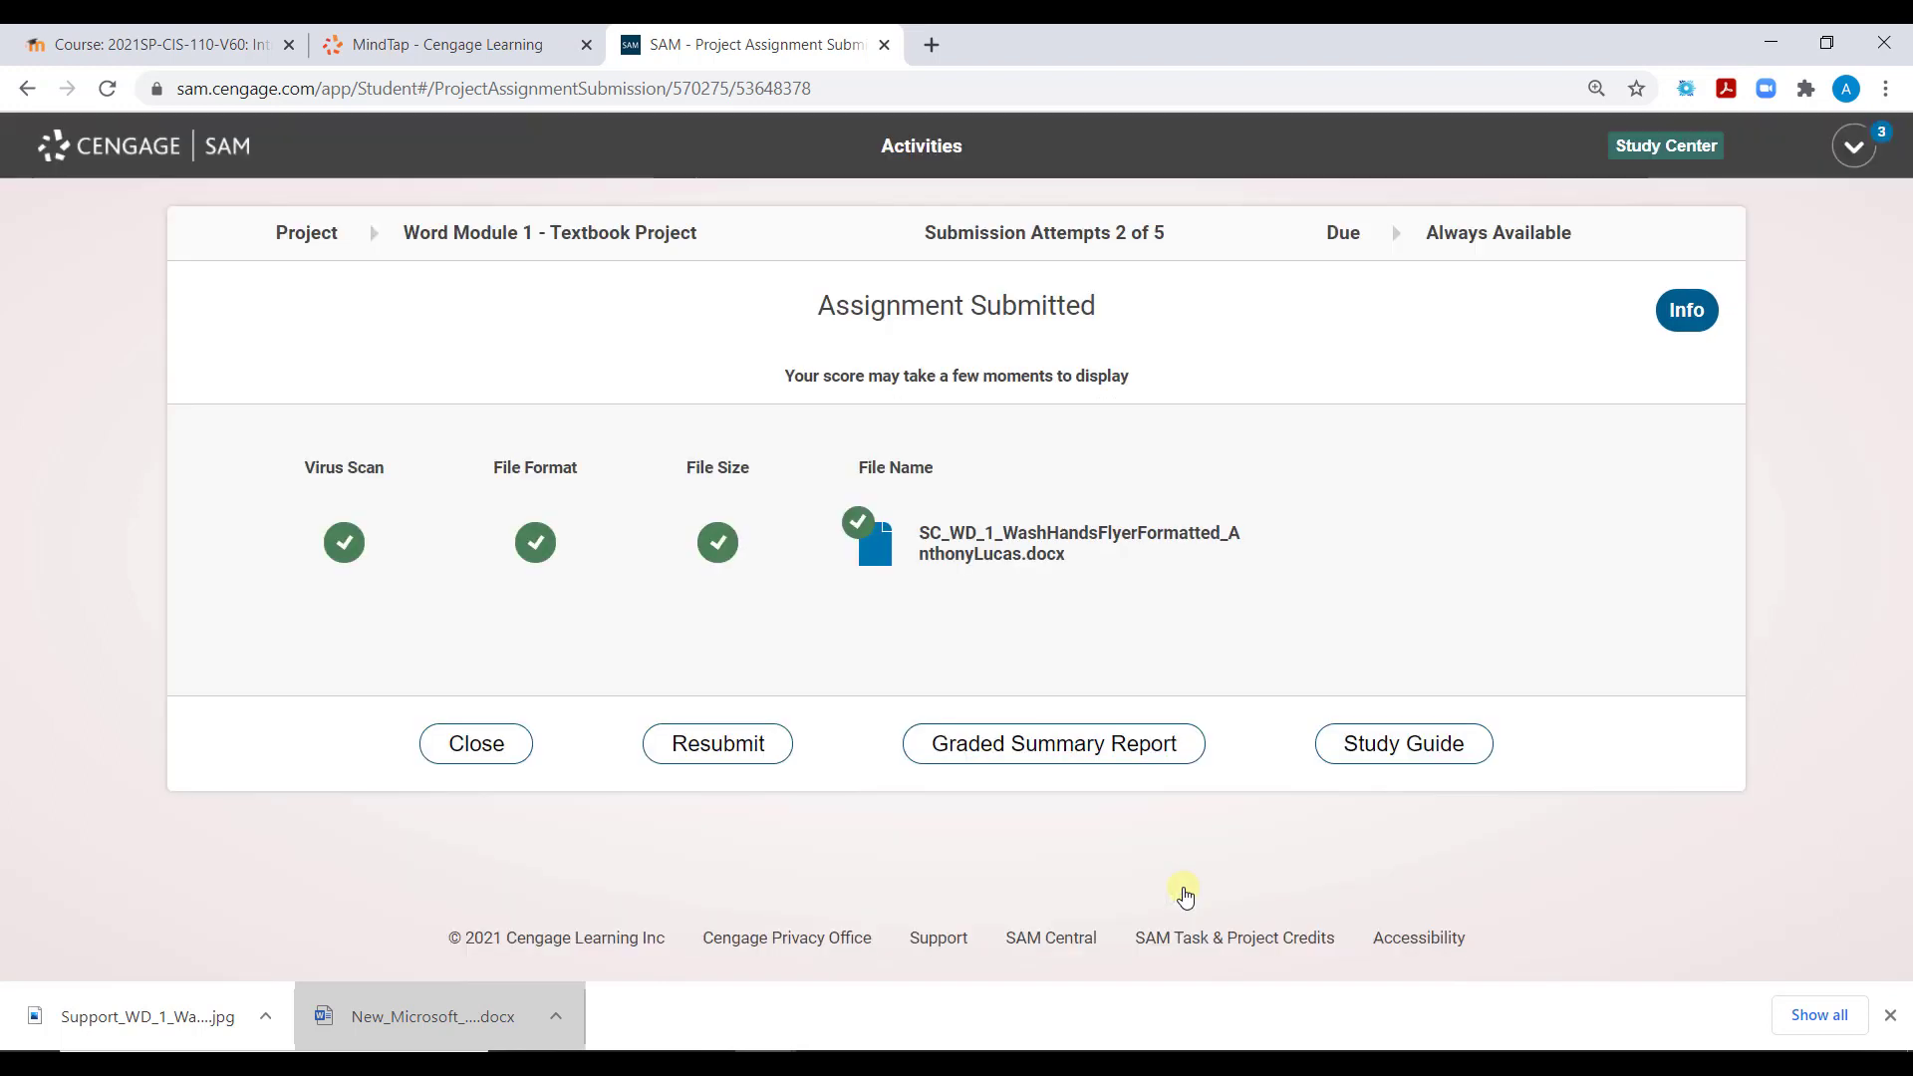
- Open the Graded Summary Report in Word beside the finished flyer and check the submission's score
click(1109, 746)
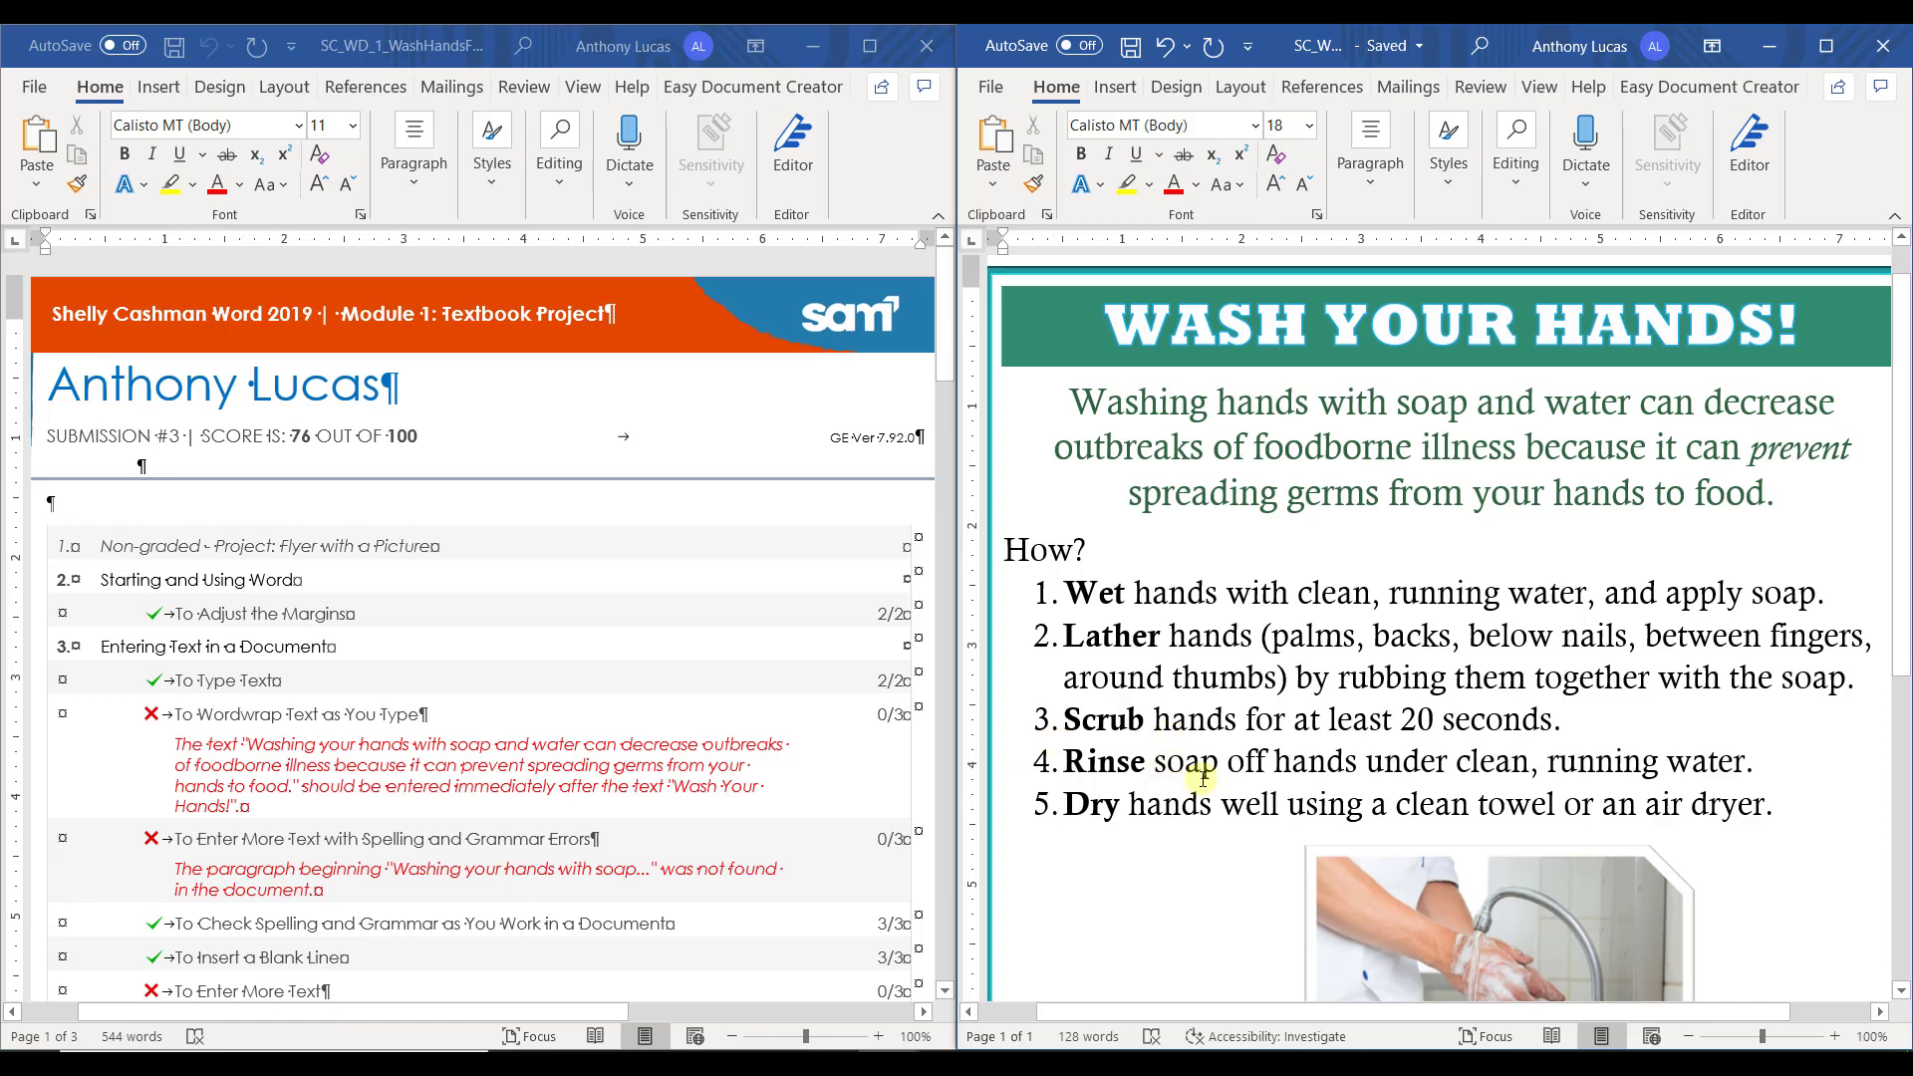
click(297, 442)
double_click(297, 443)
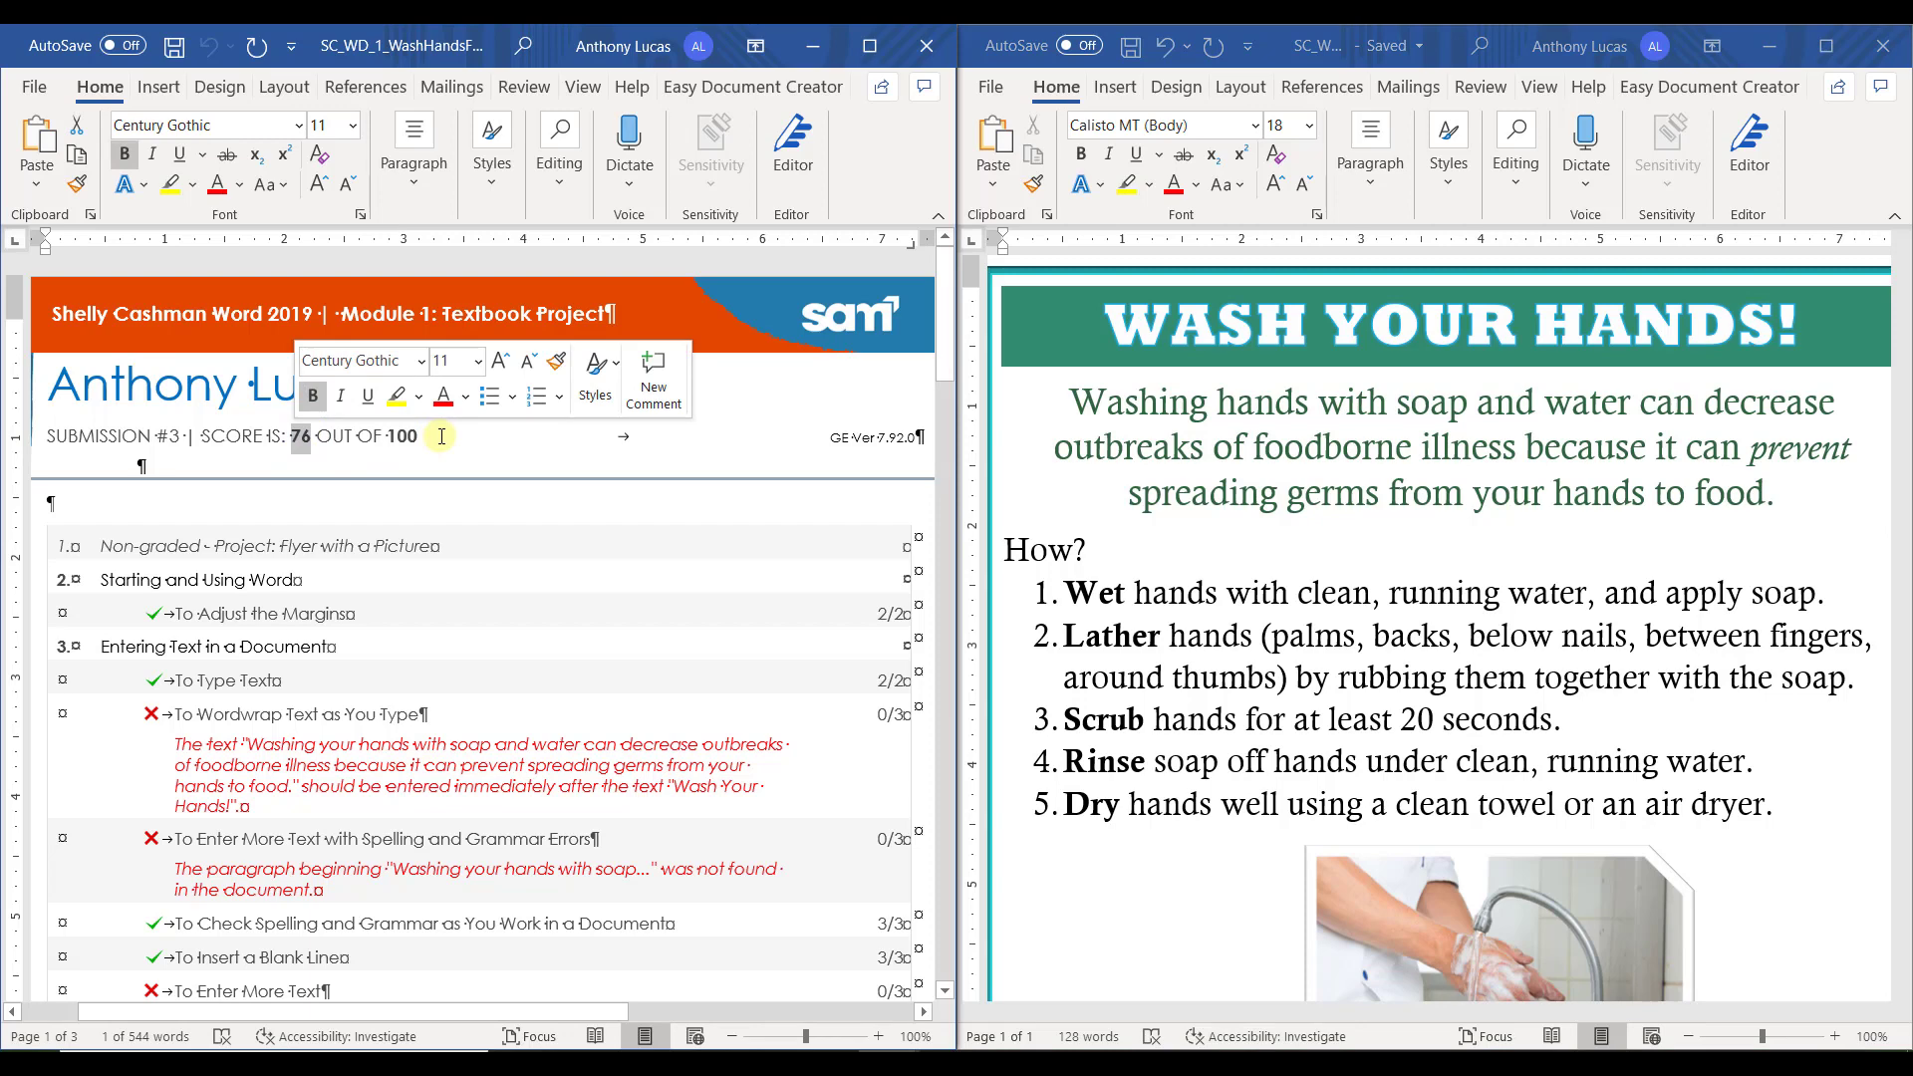
click(442, 436)
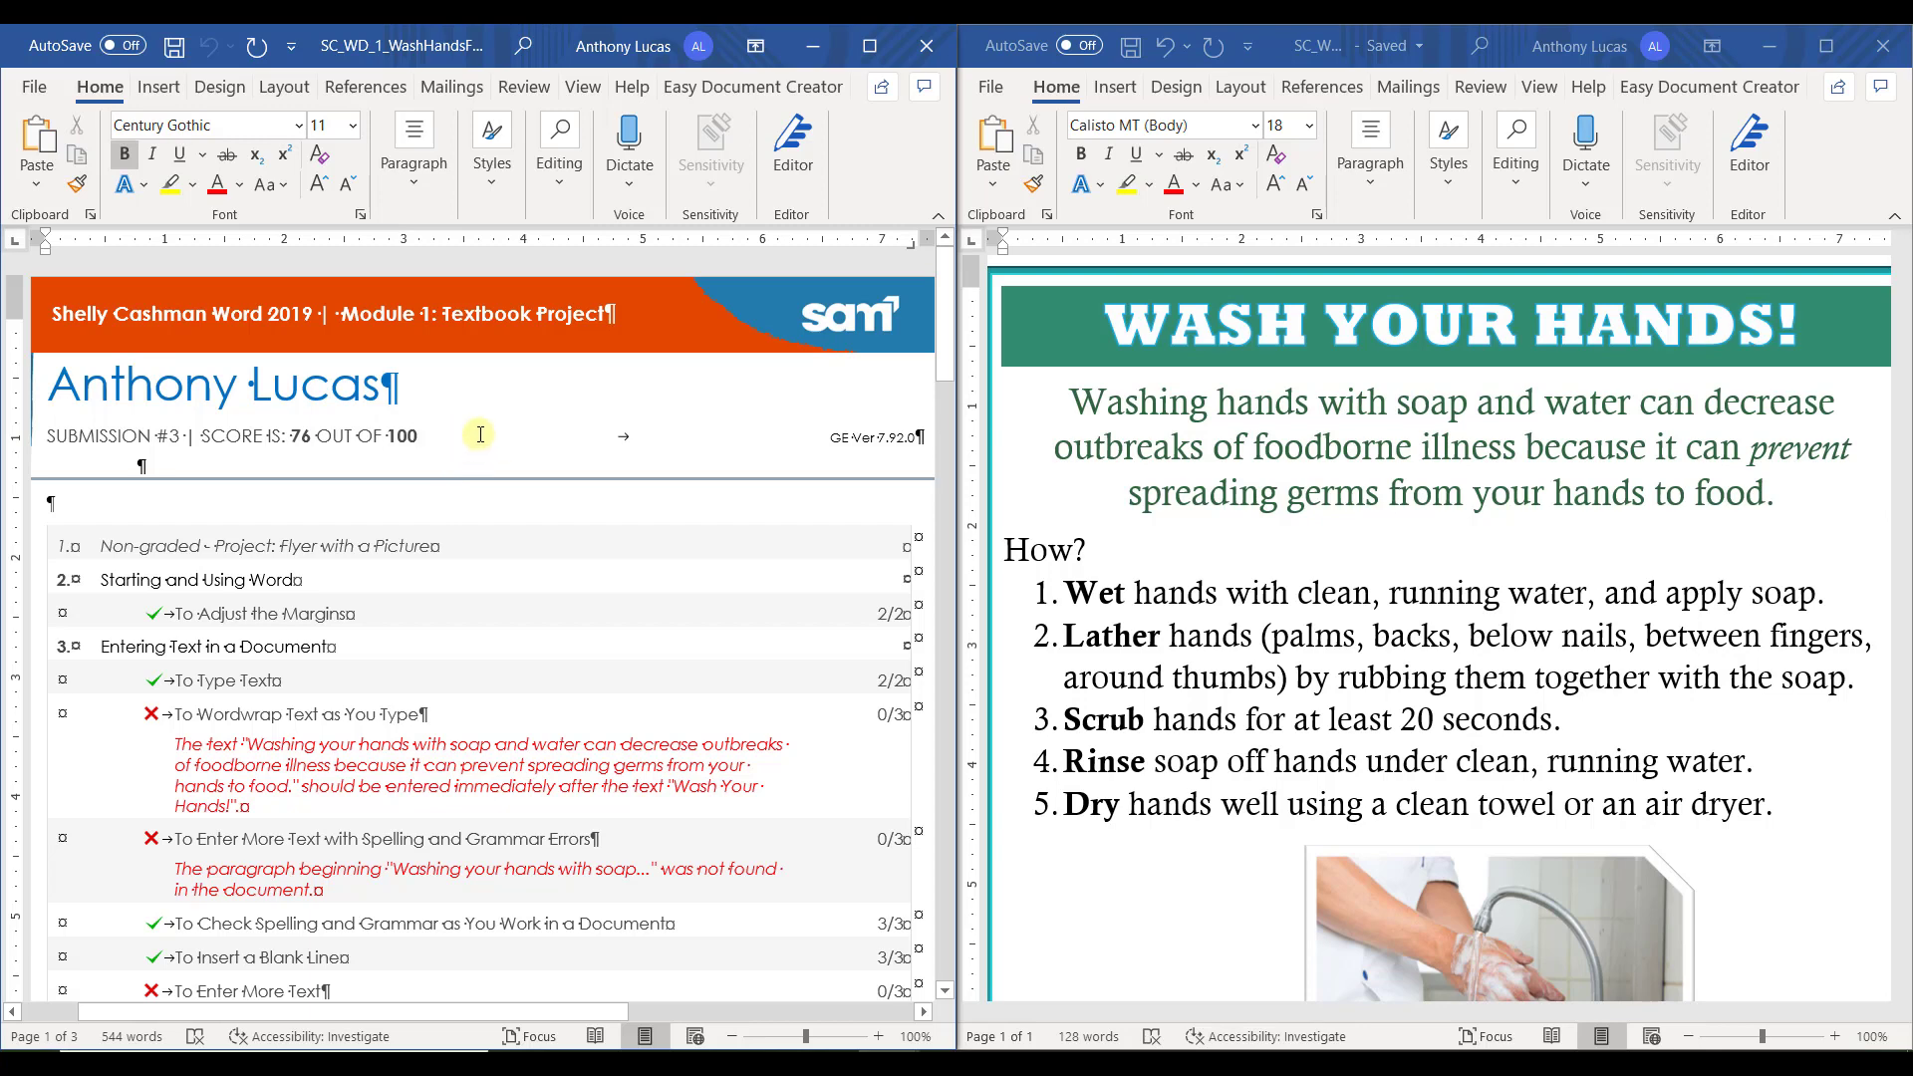
- Compare the report's feedback on To Wordwrap Text as You Type with the first body sentence in the flyer
scroll(468, 694, down, 3)
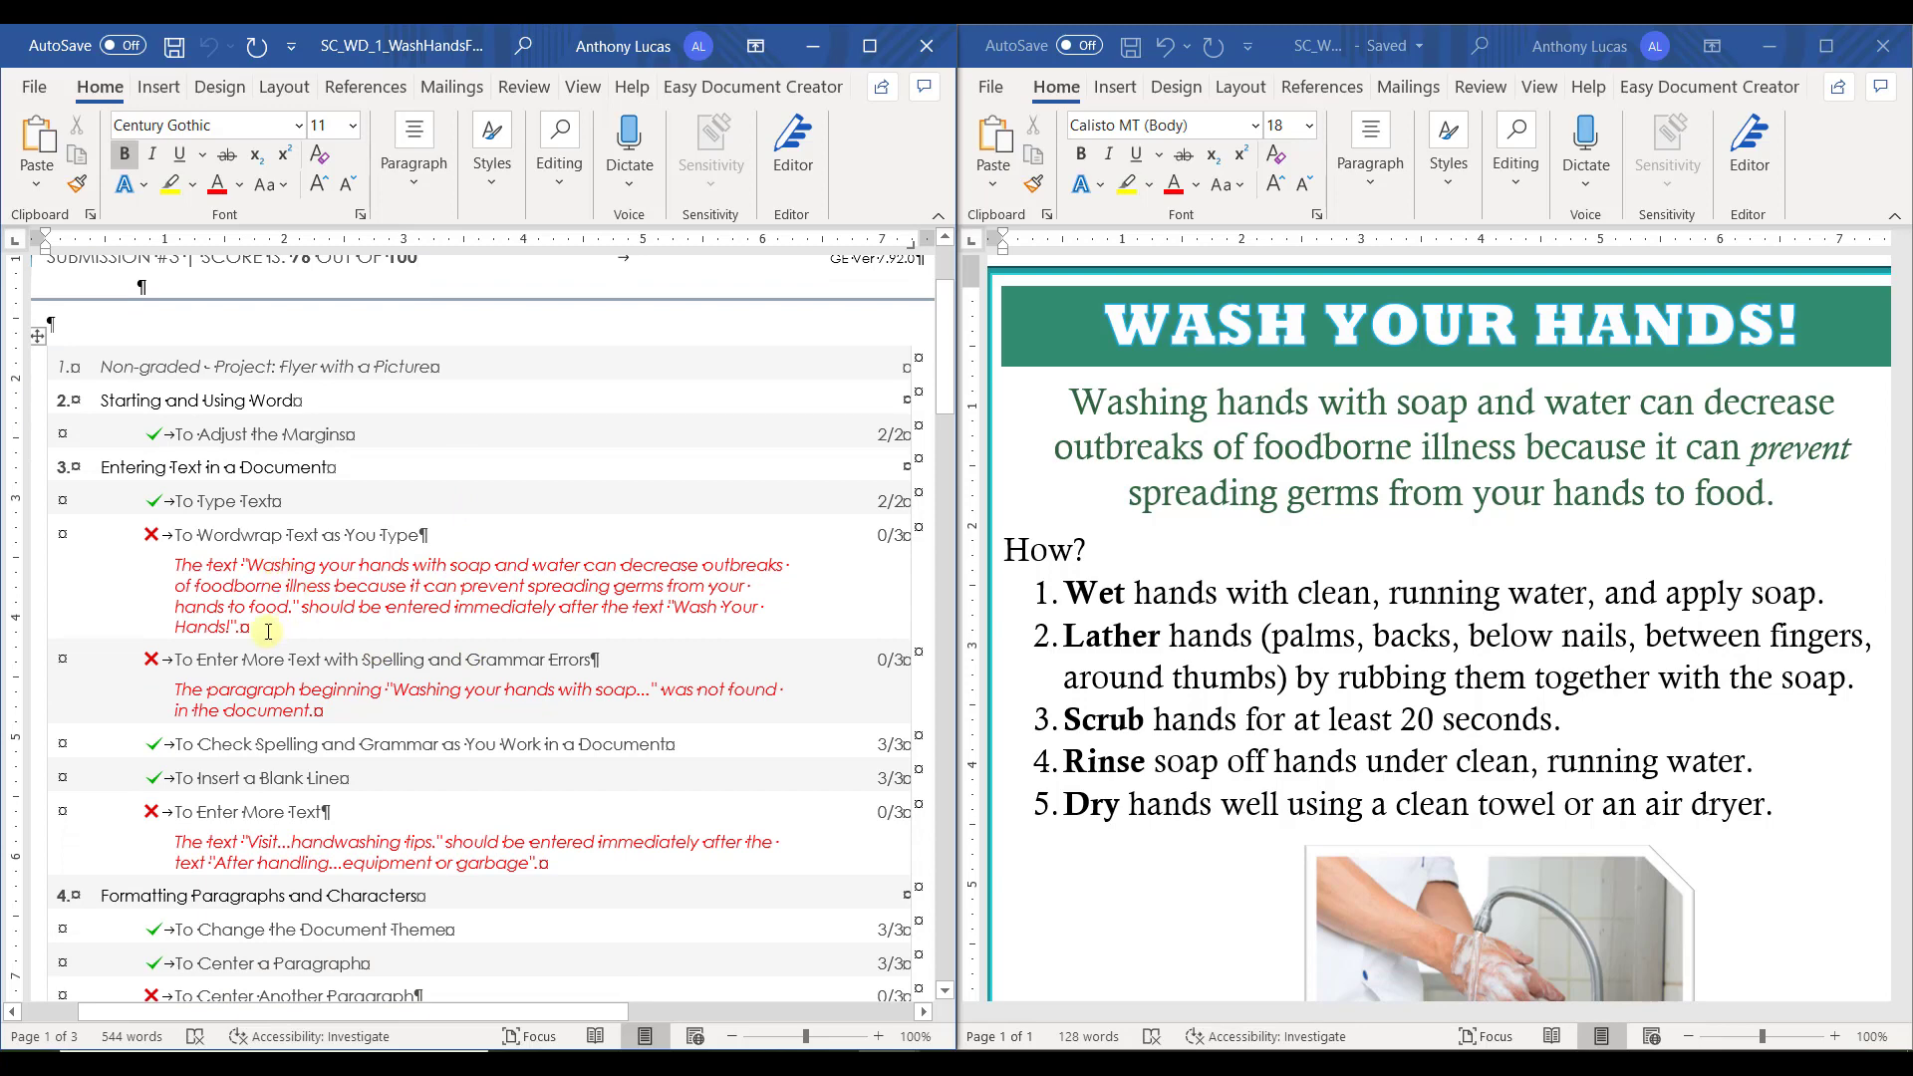
click(1324, 444)
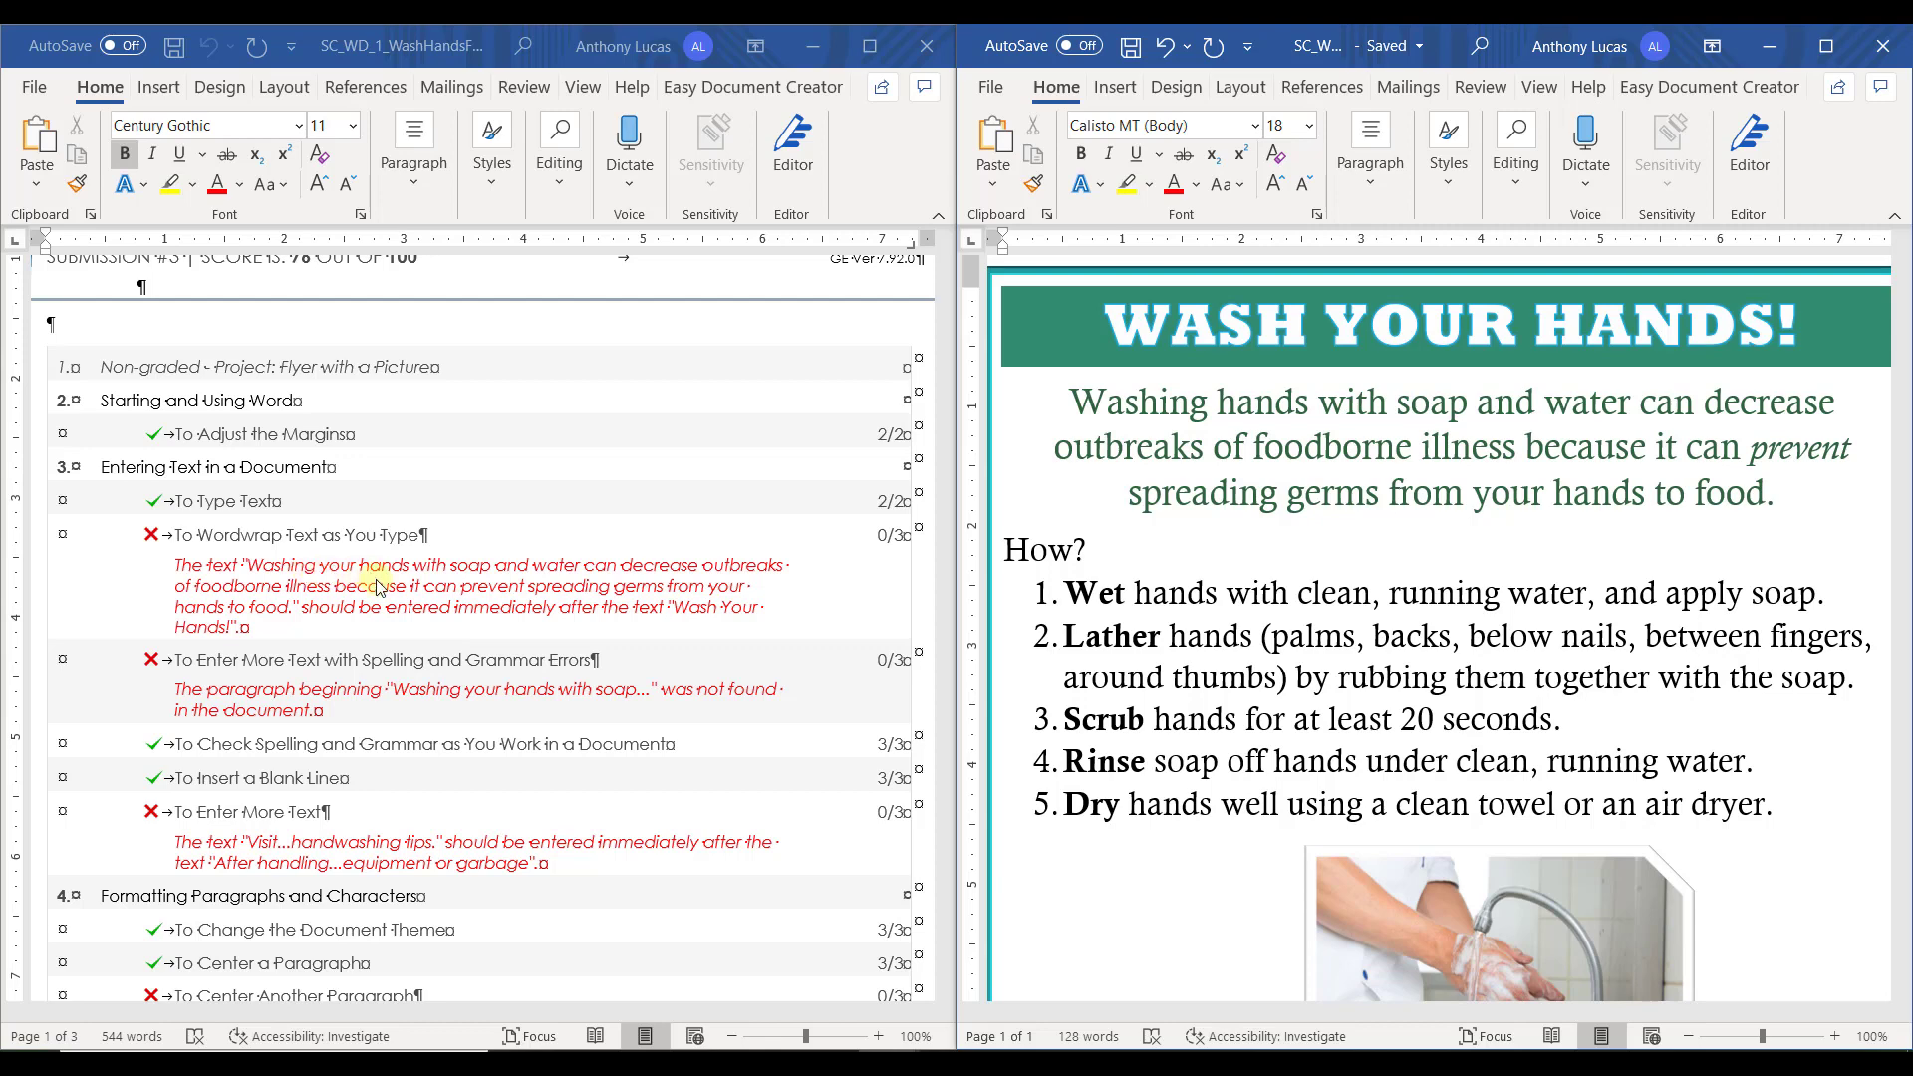
click(372, 720)
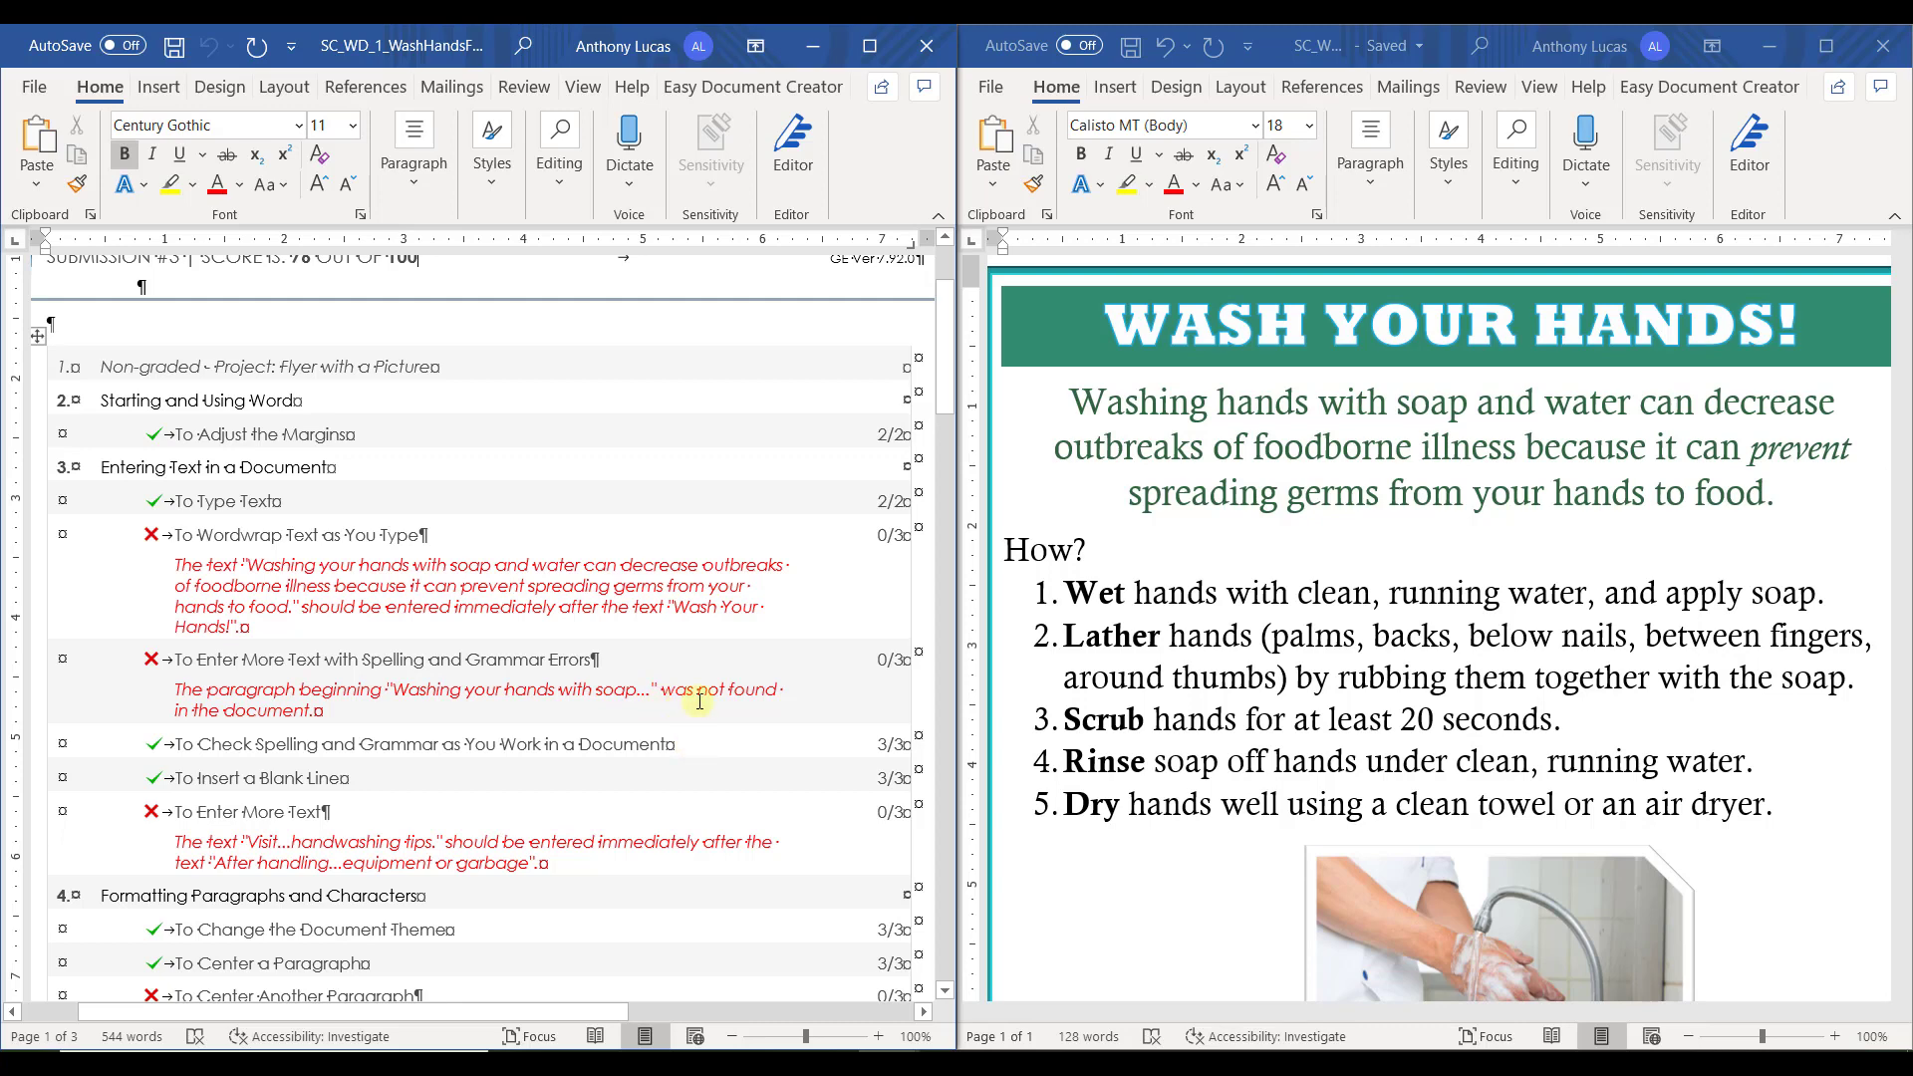
click(1222, 409)
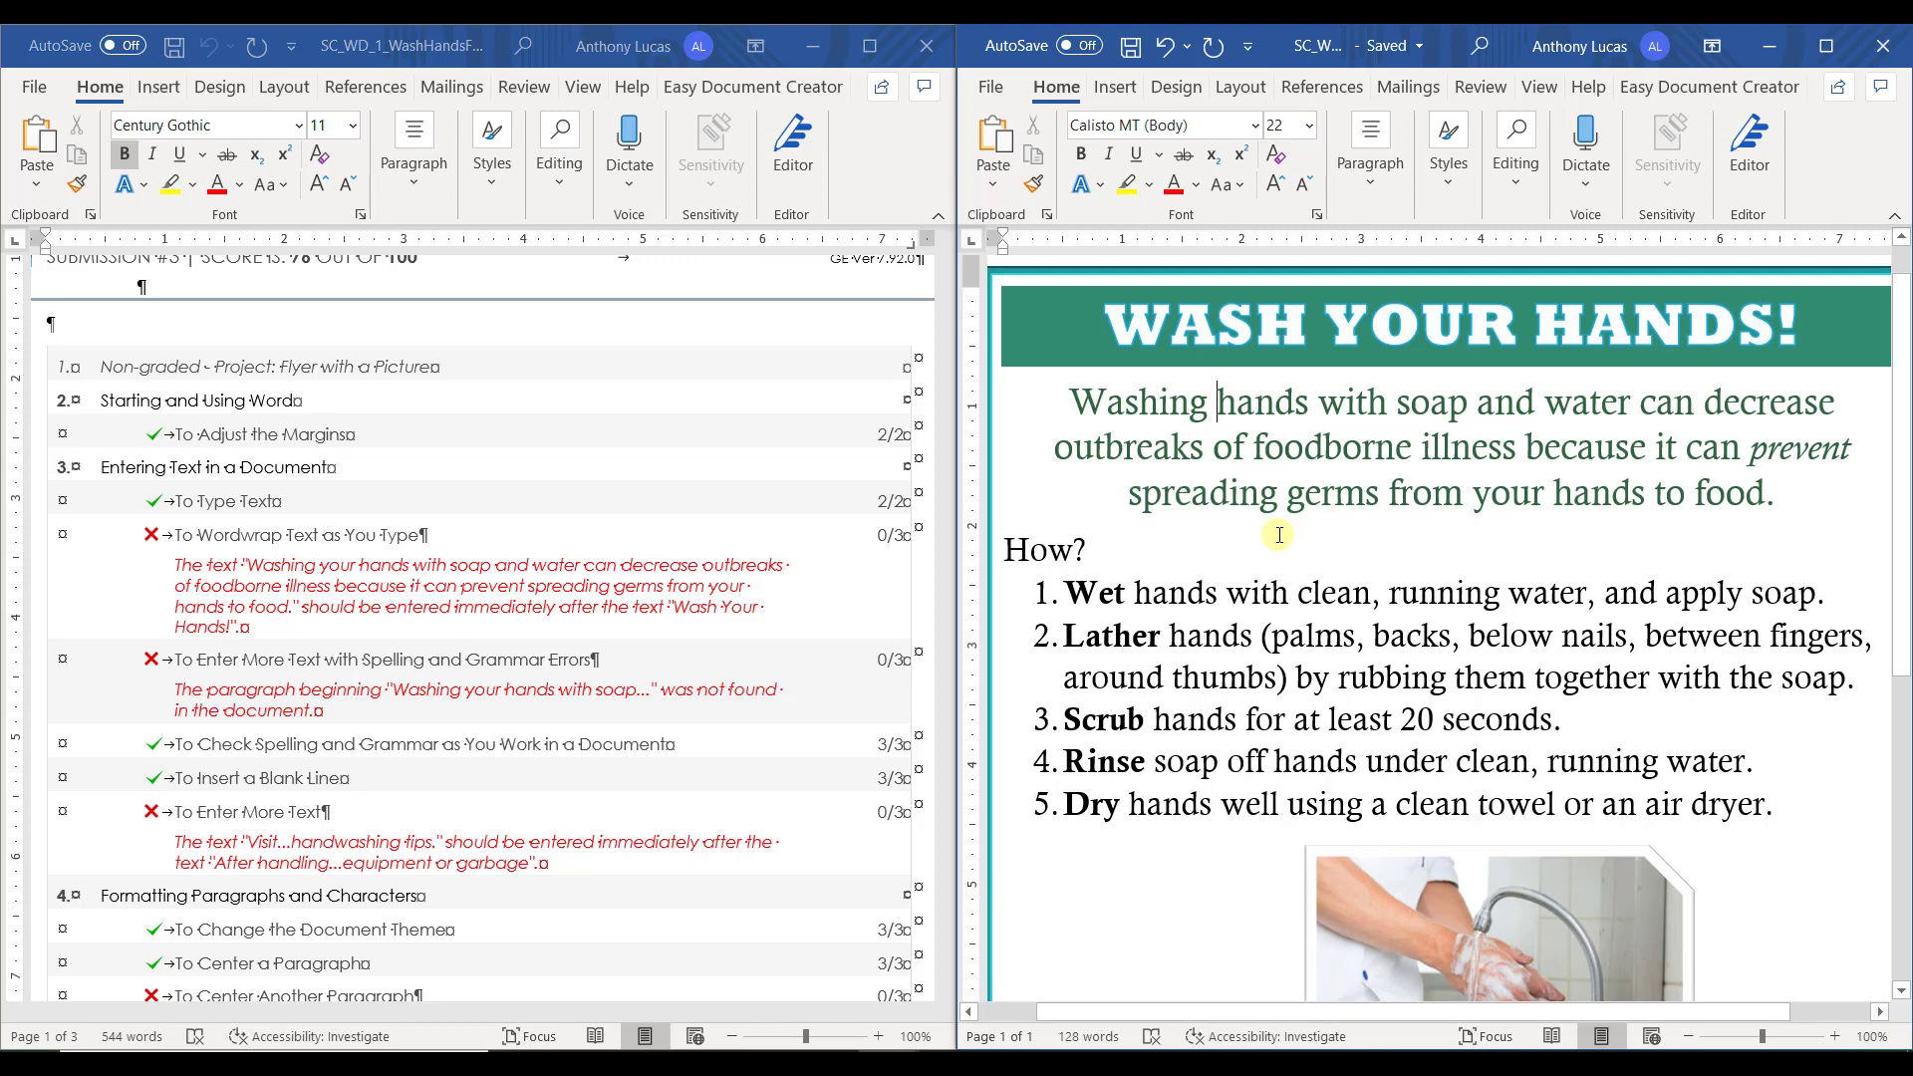
- Insert "your" after "Washing" in the flyer's first body sentence and compare the sentence with the report's related Center and Font Size feedback
text(your)
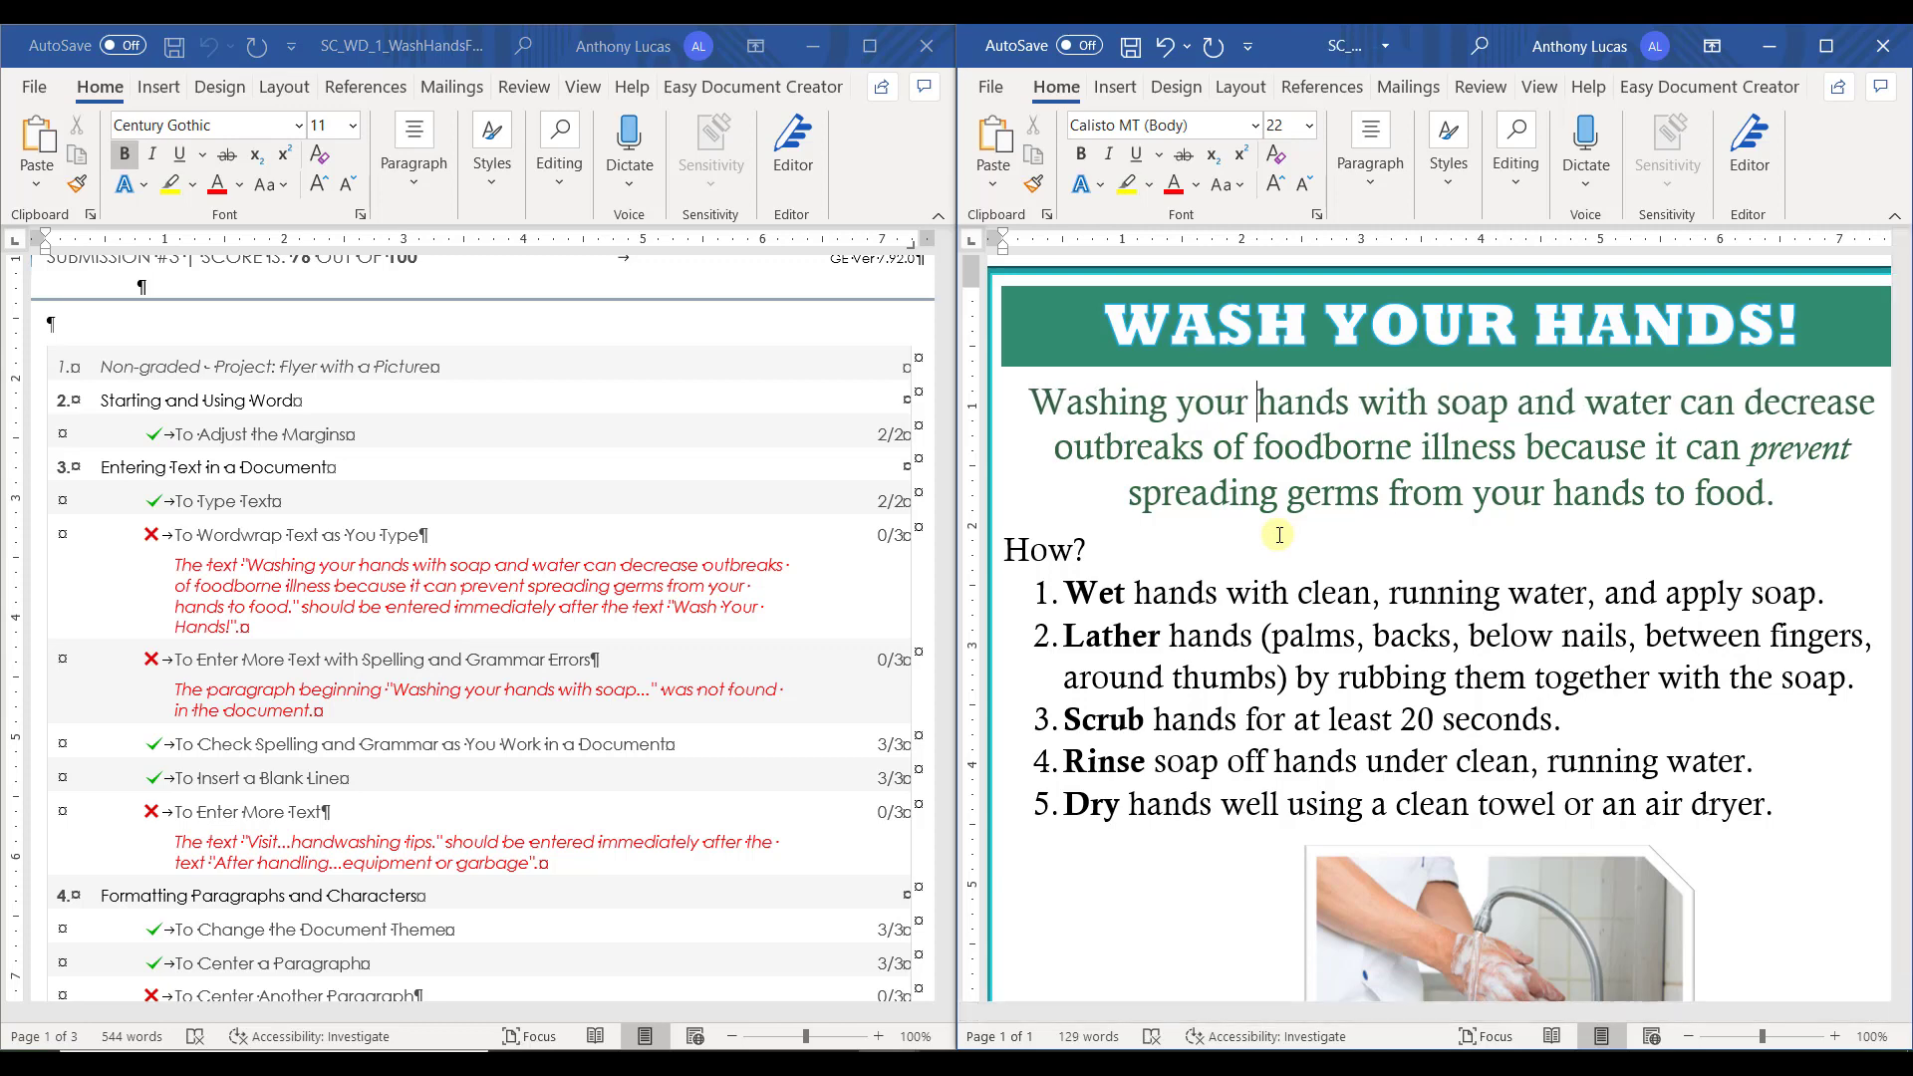
click(549, 861)
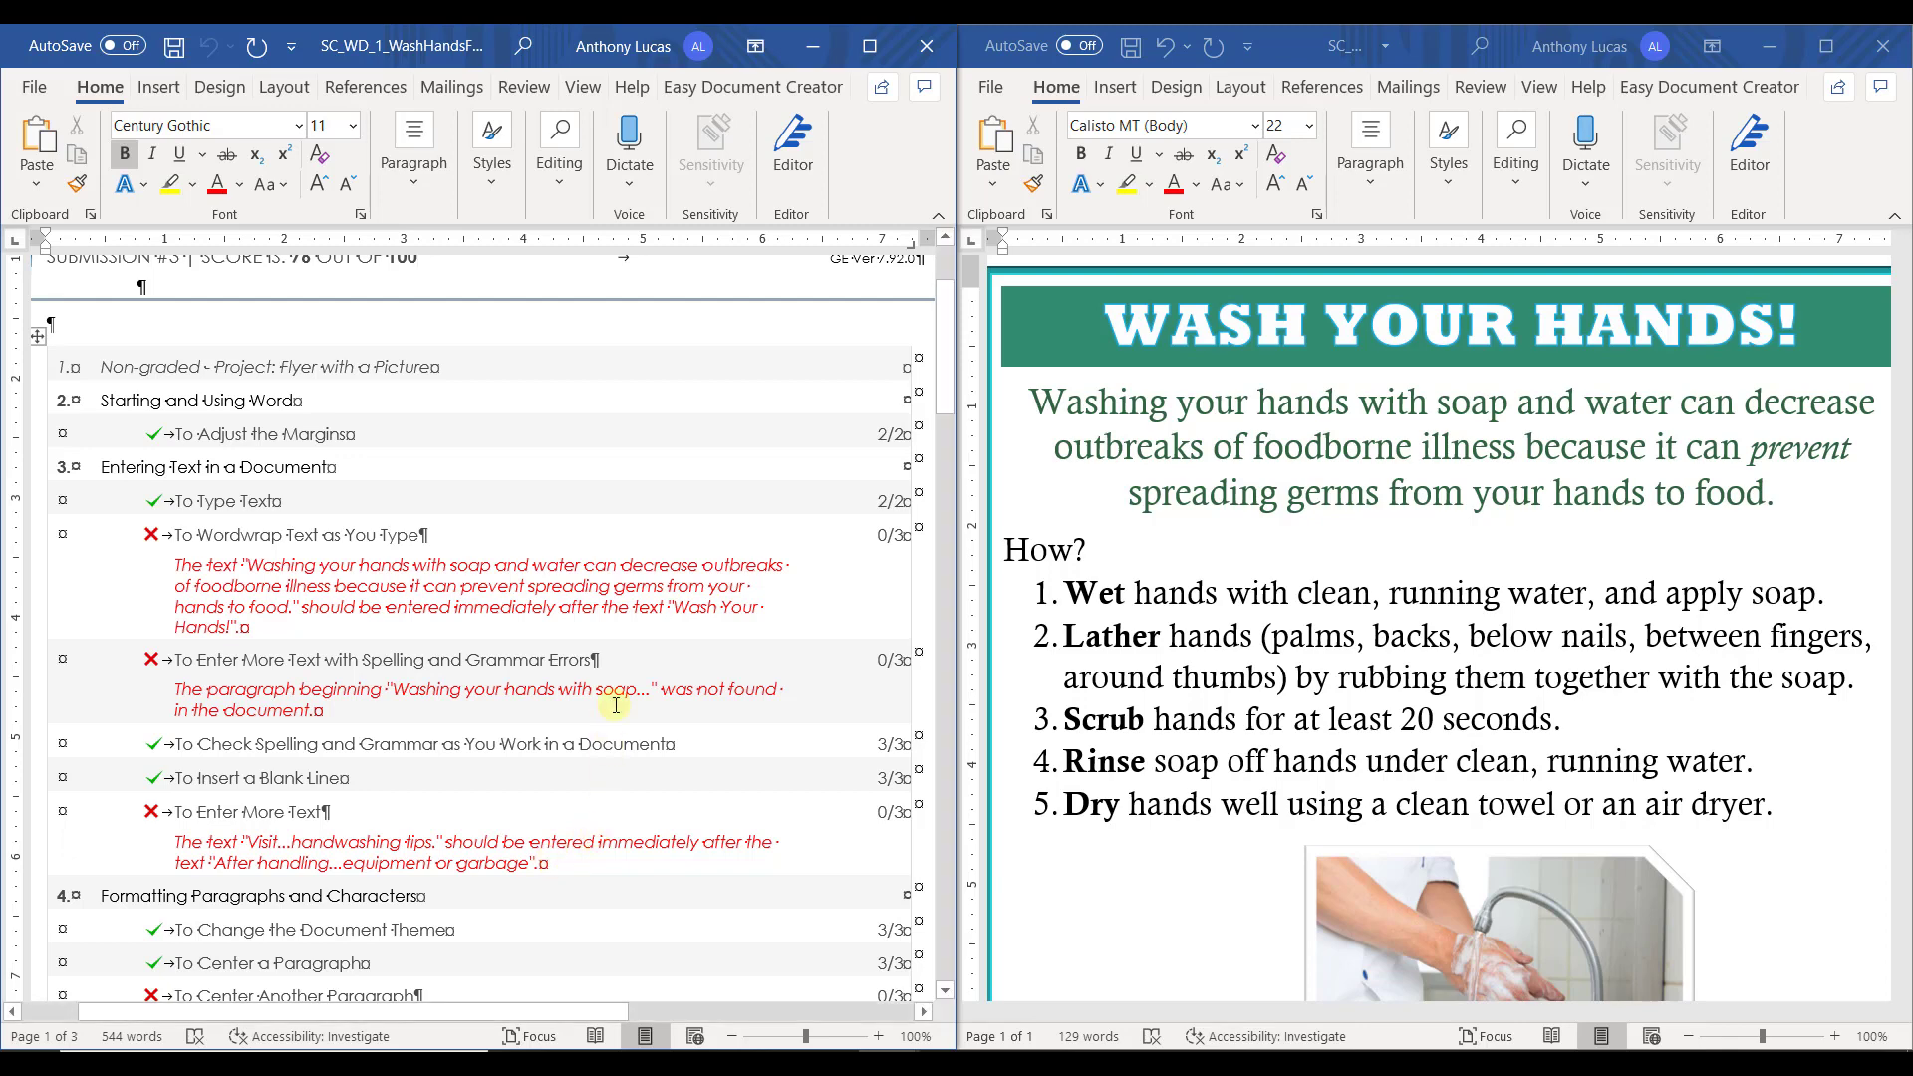
scroll(616, 705, down, 6)
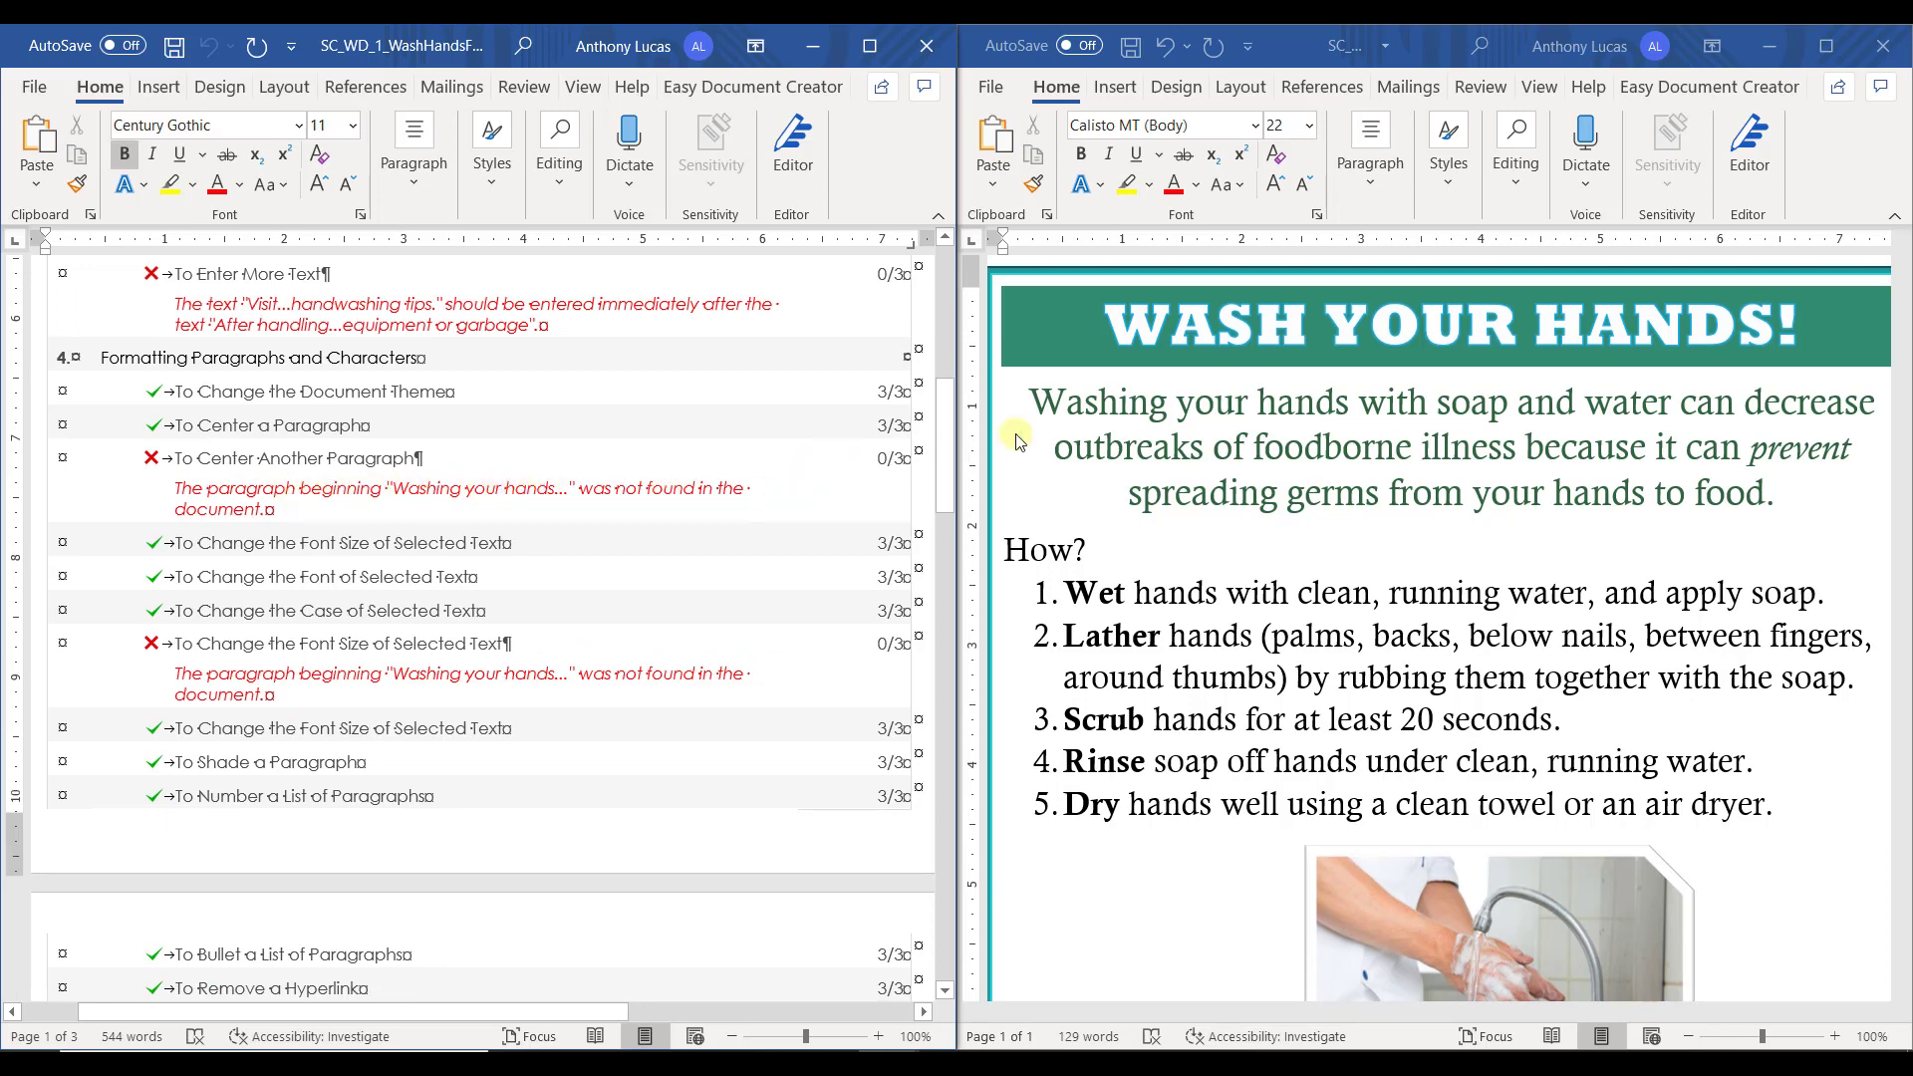
click(1034, 405)
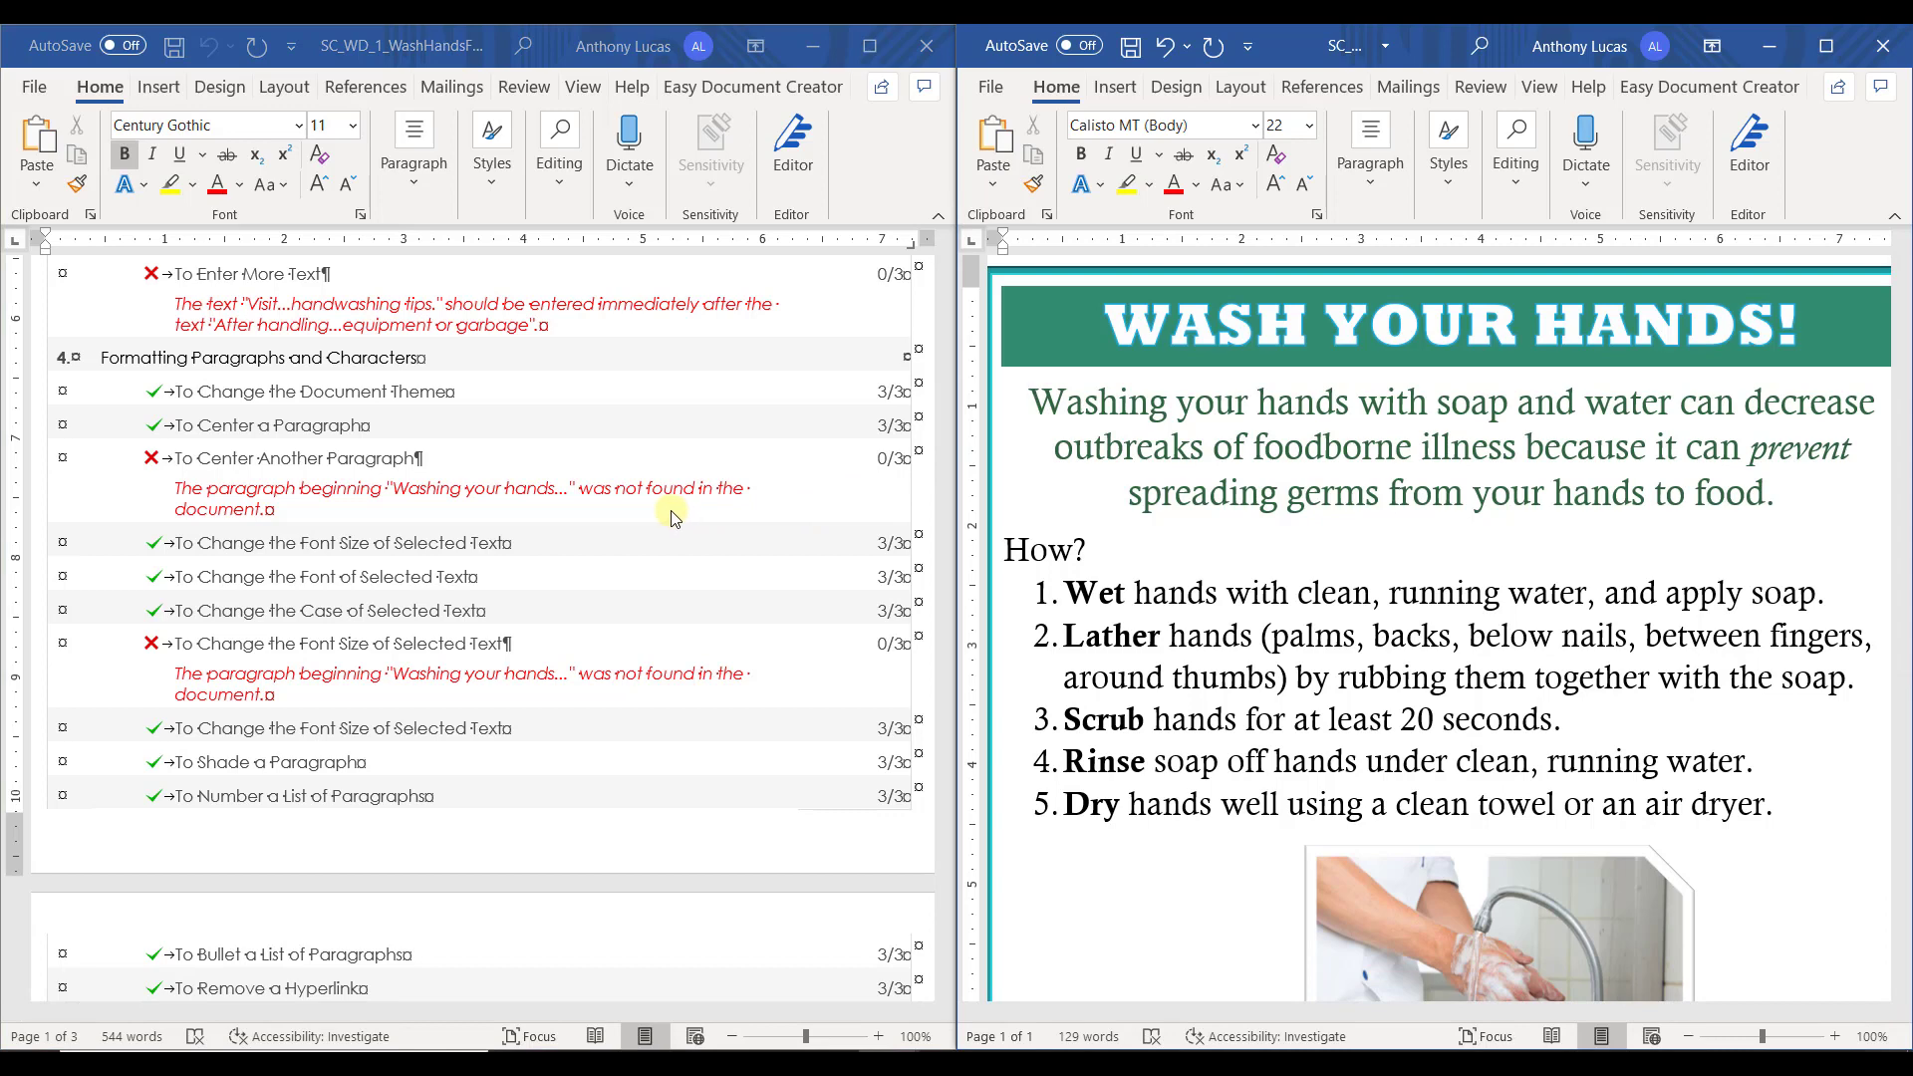
click(1257, 415)
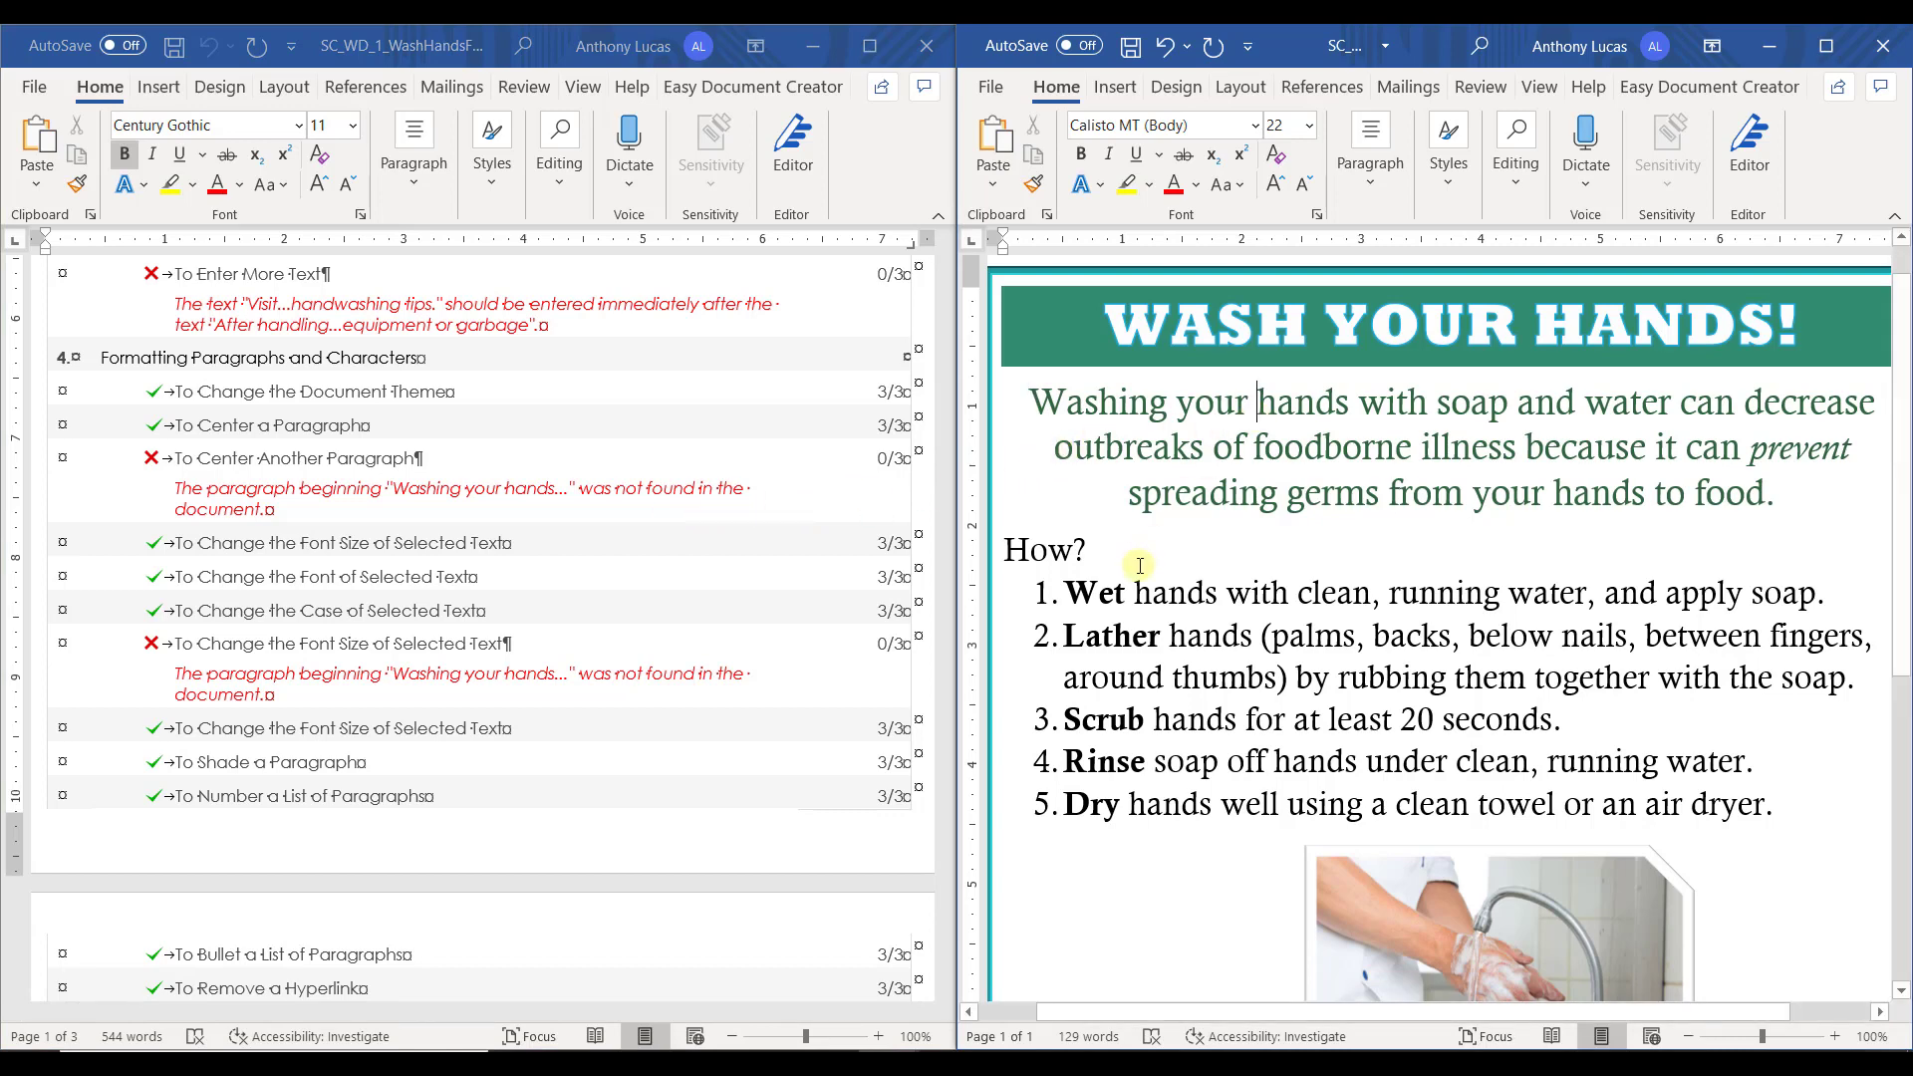
- Correct the first word of the flyer's last line to "Visit", as the report's feedback requires, and save the flyer
scroll(489, 687, down, 10)
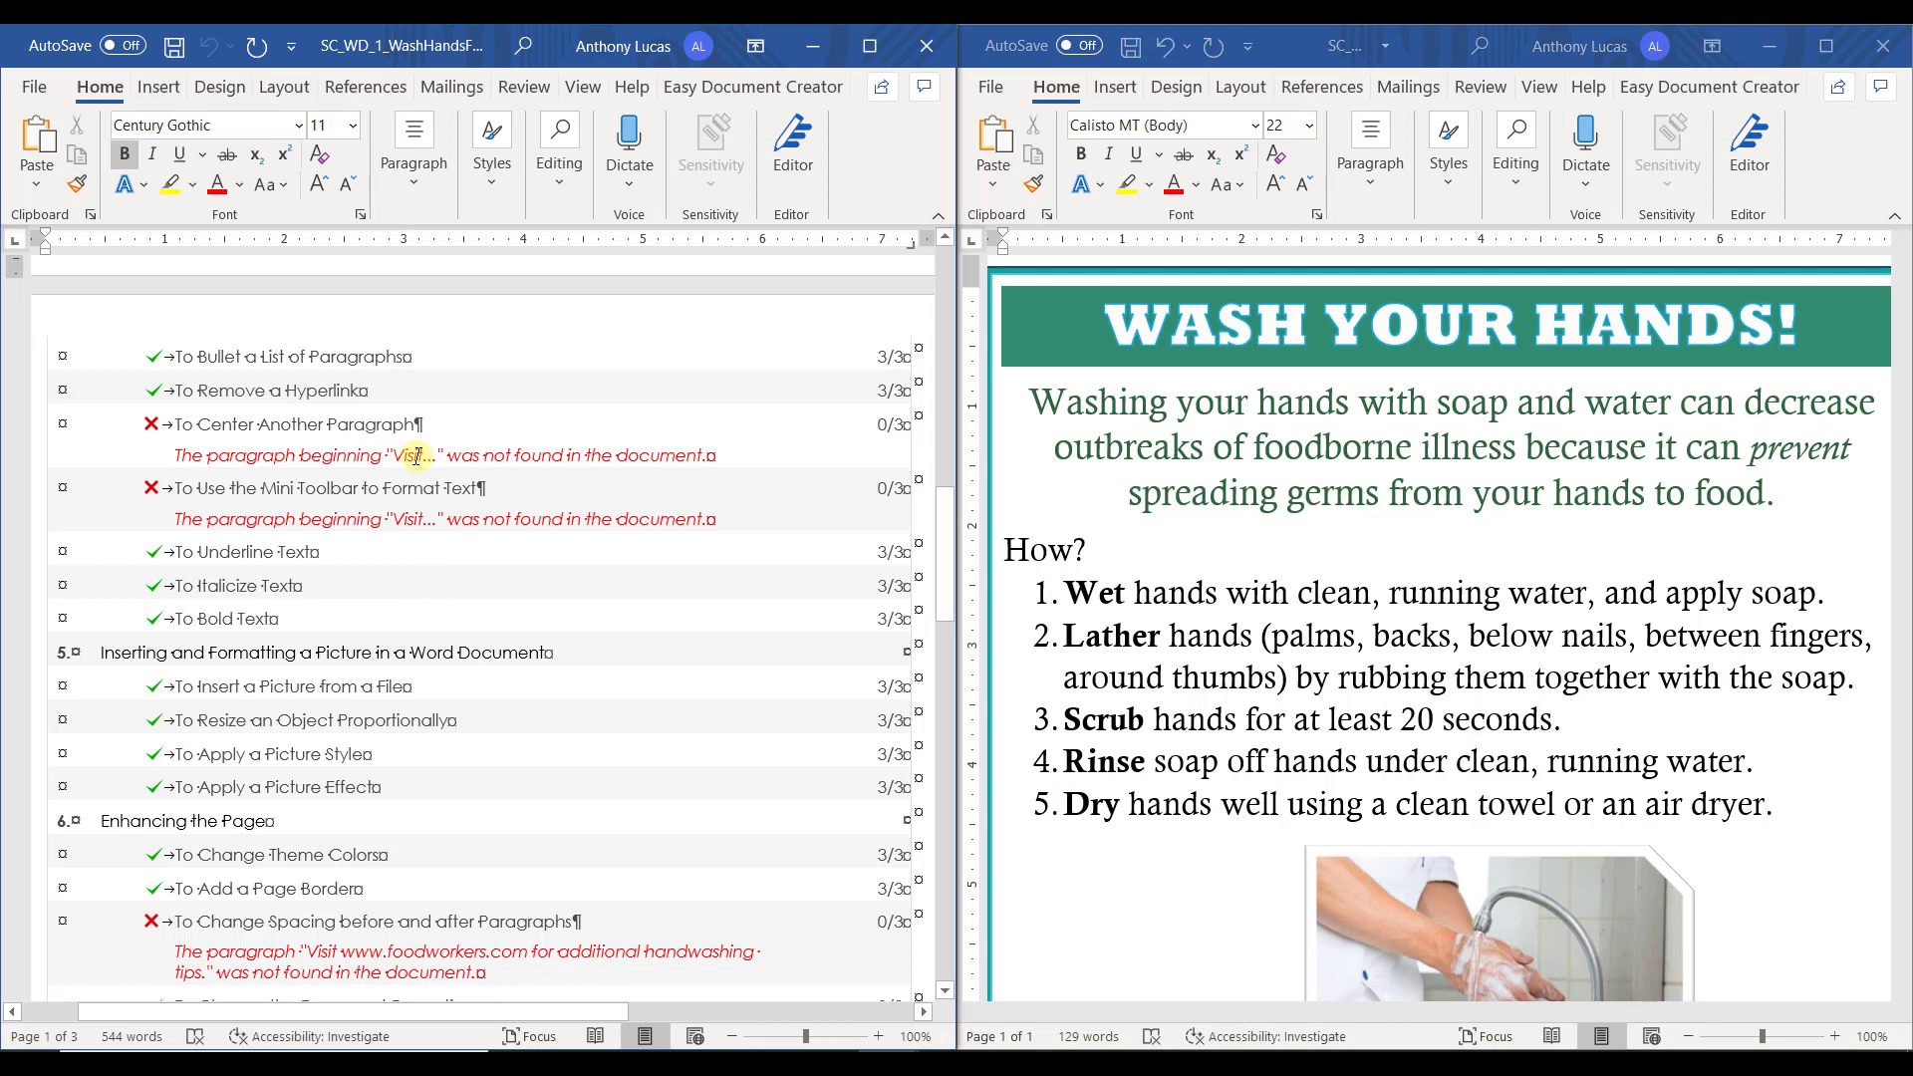
click(1264, 719)
scroll(1264, 720, down, 5)
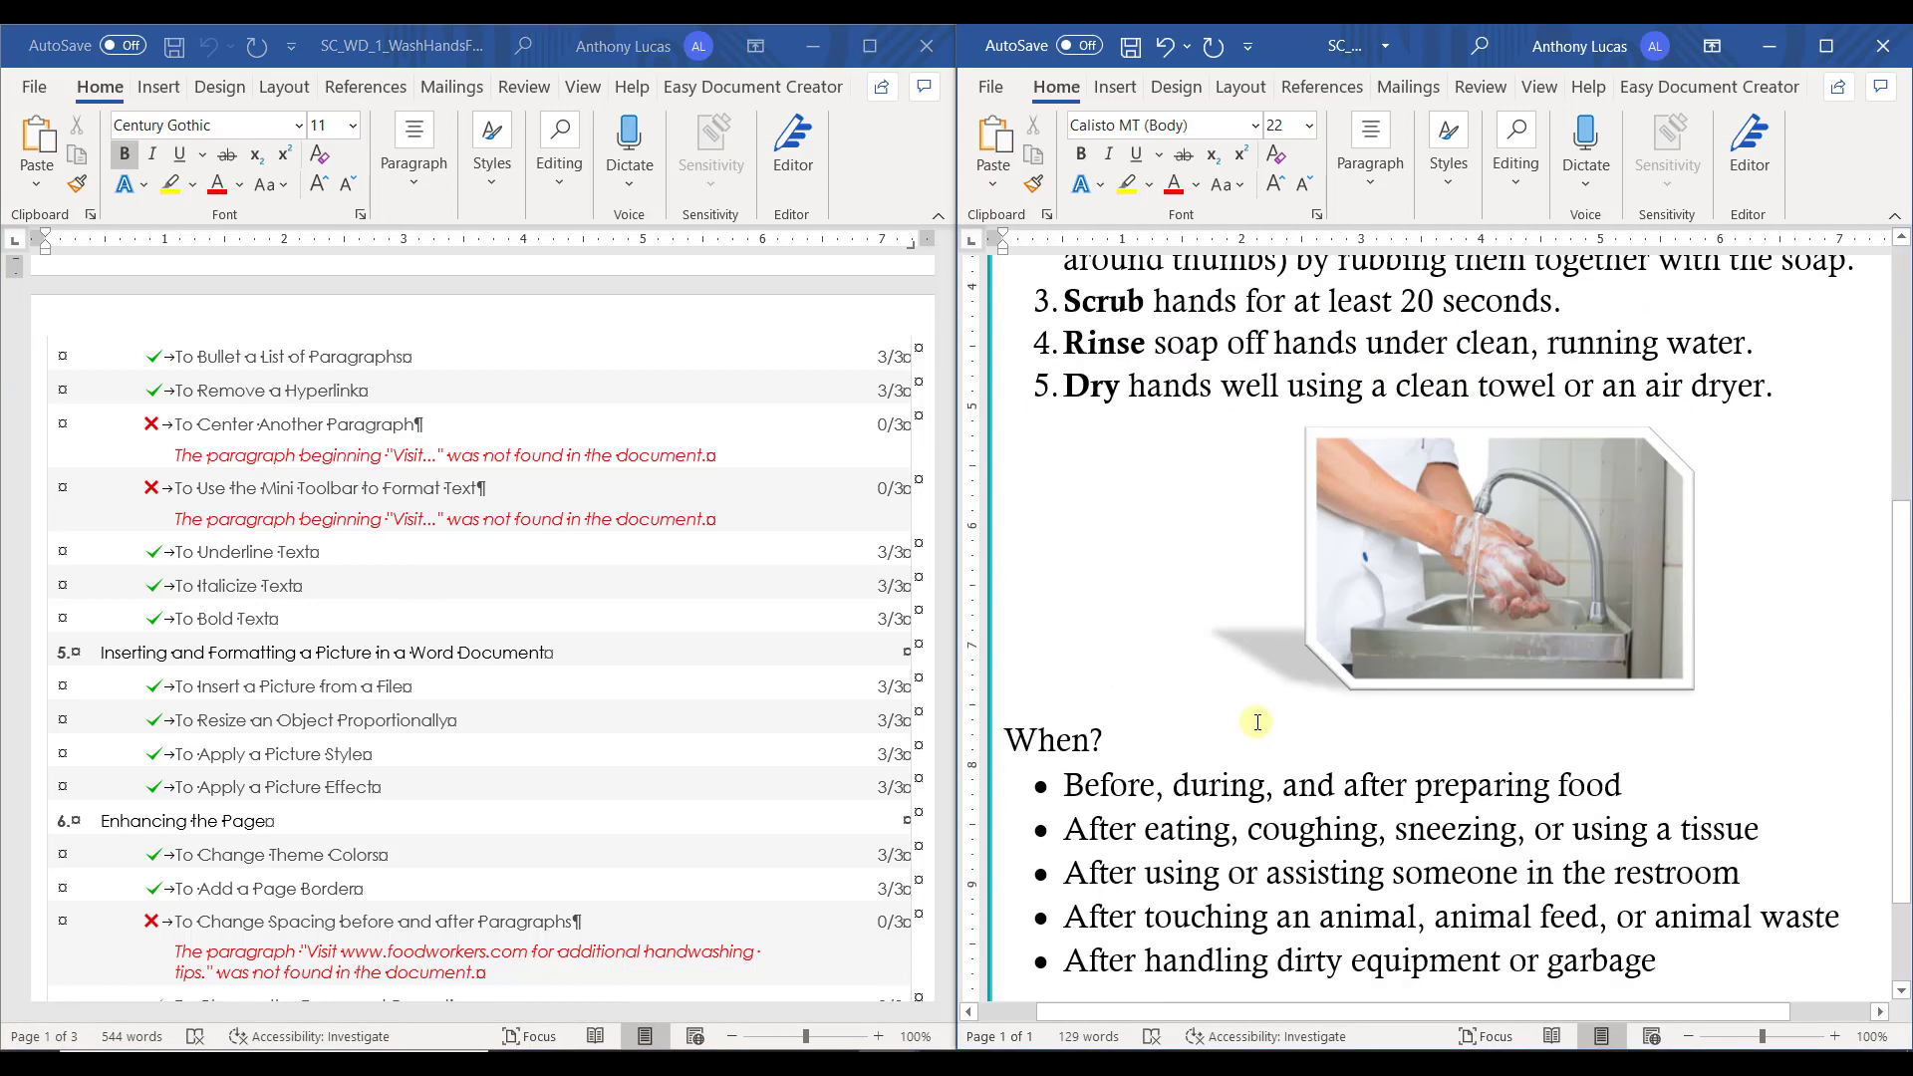
click(1109, 879)
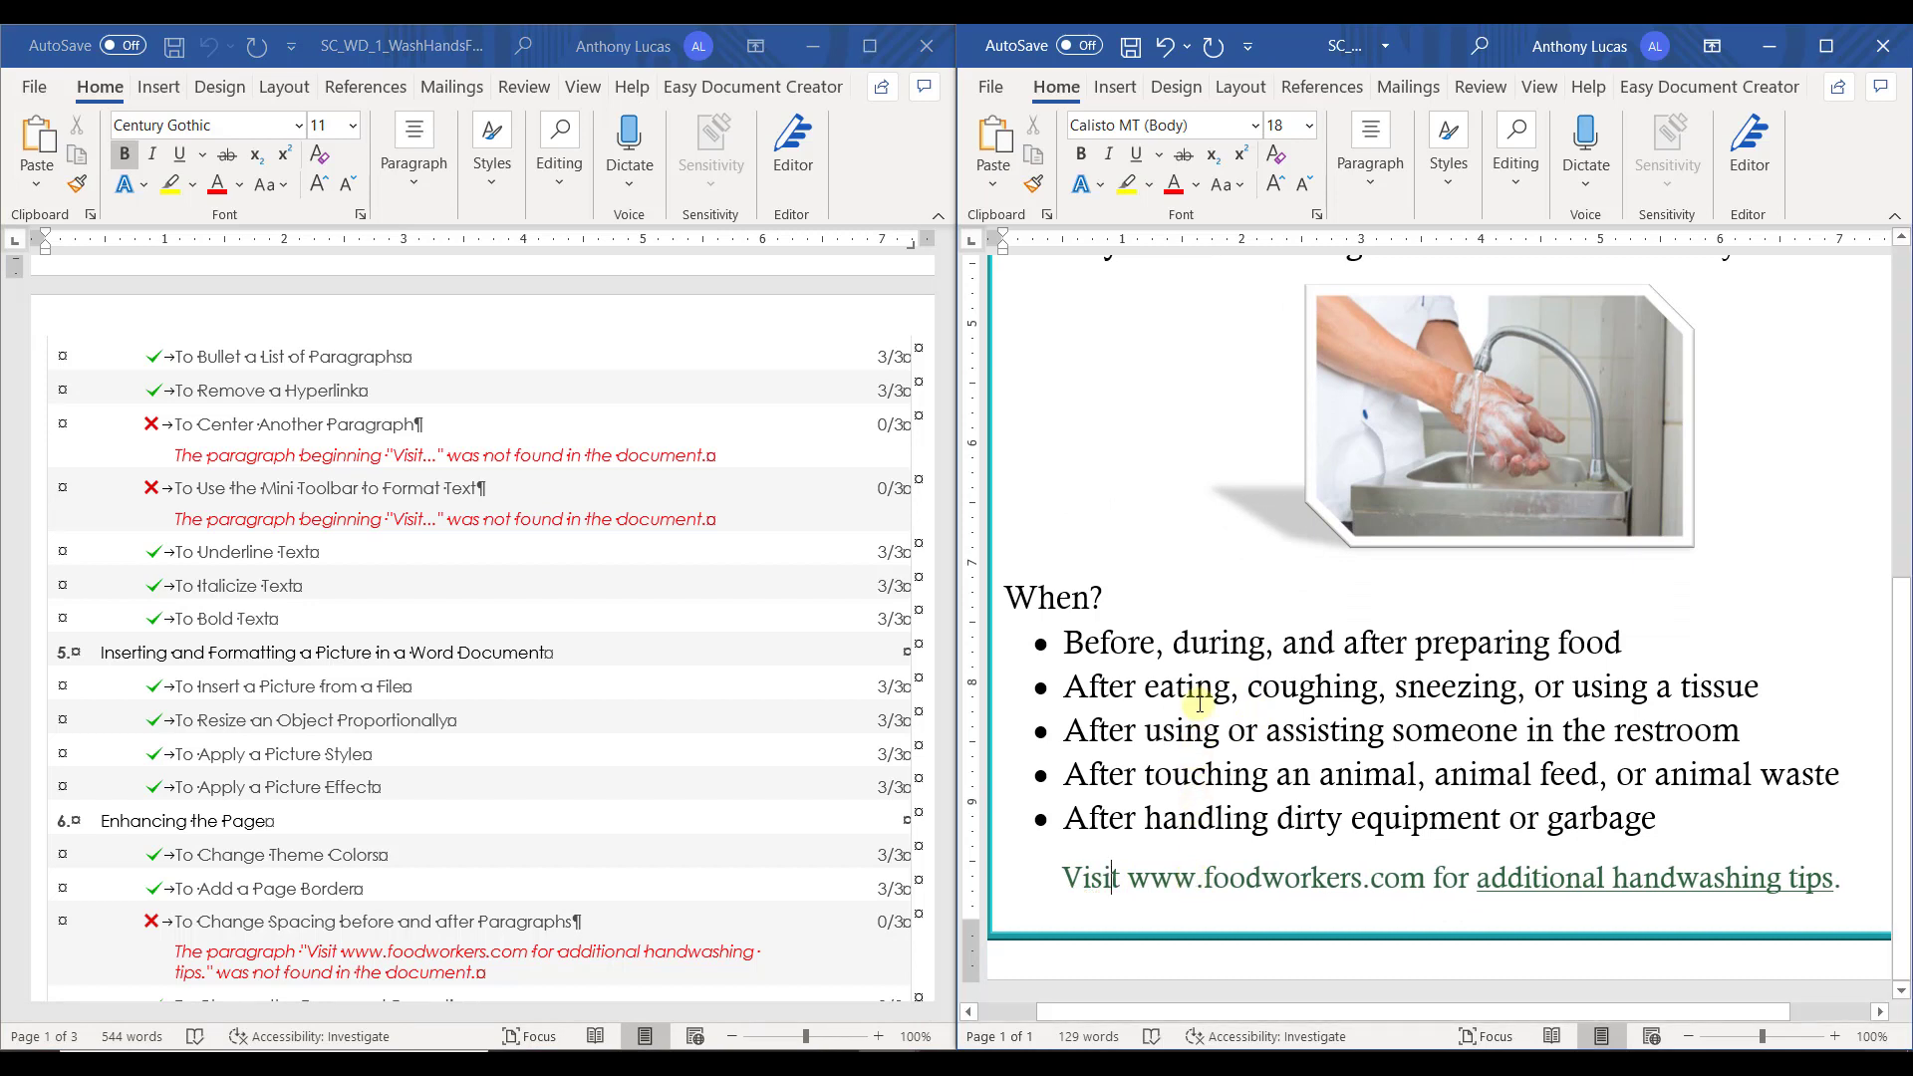
click(1132, 48)
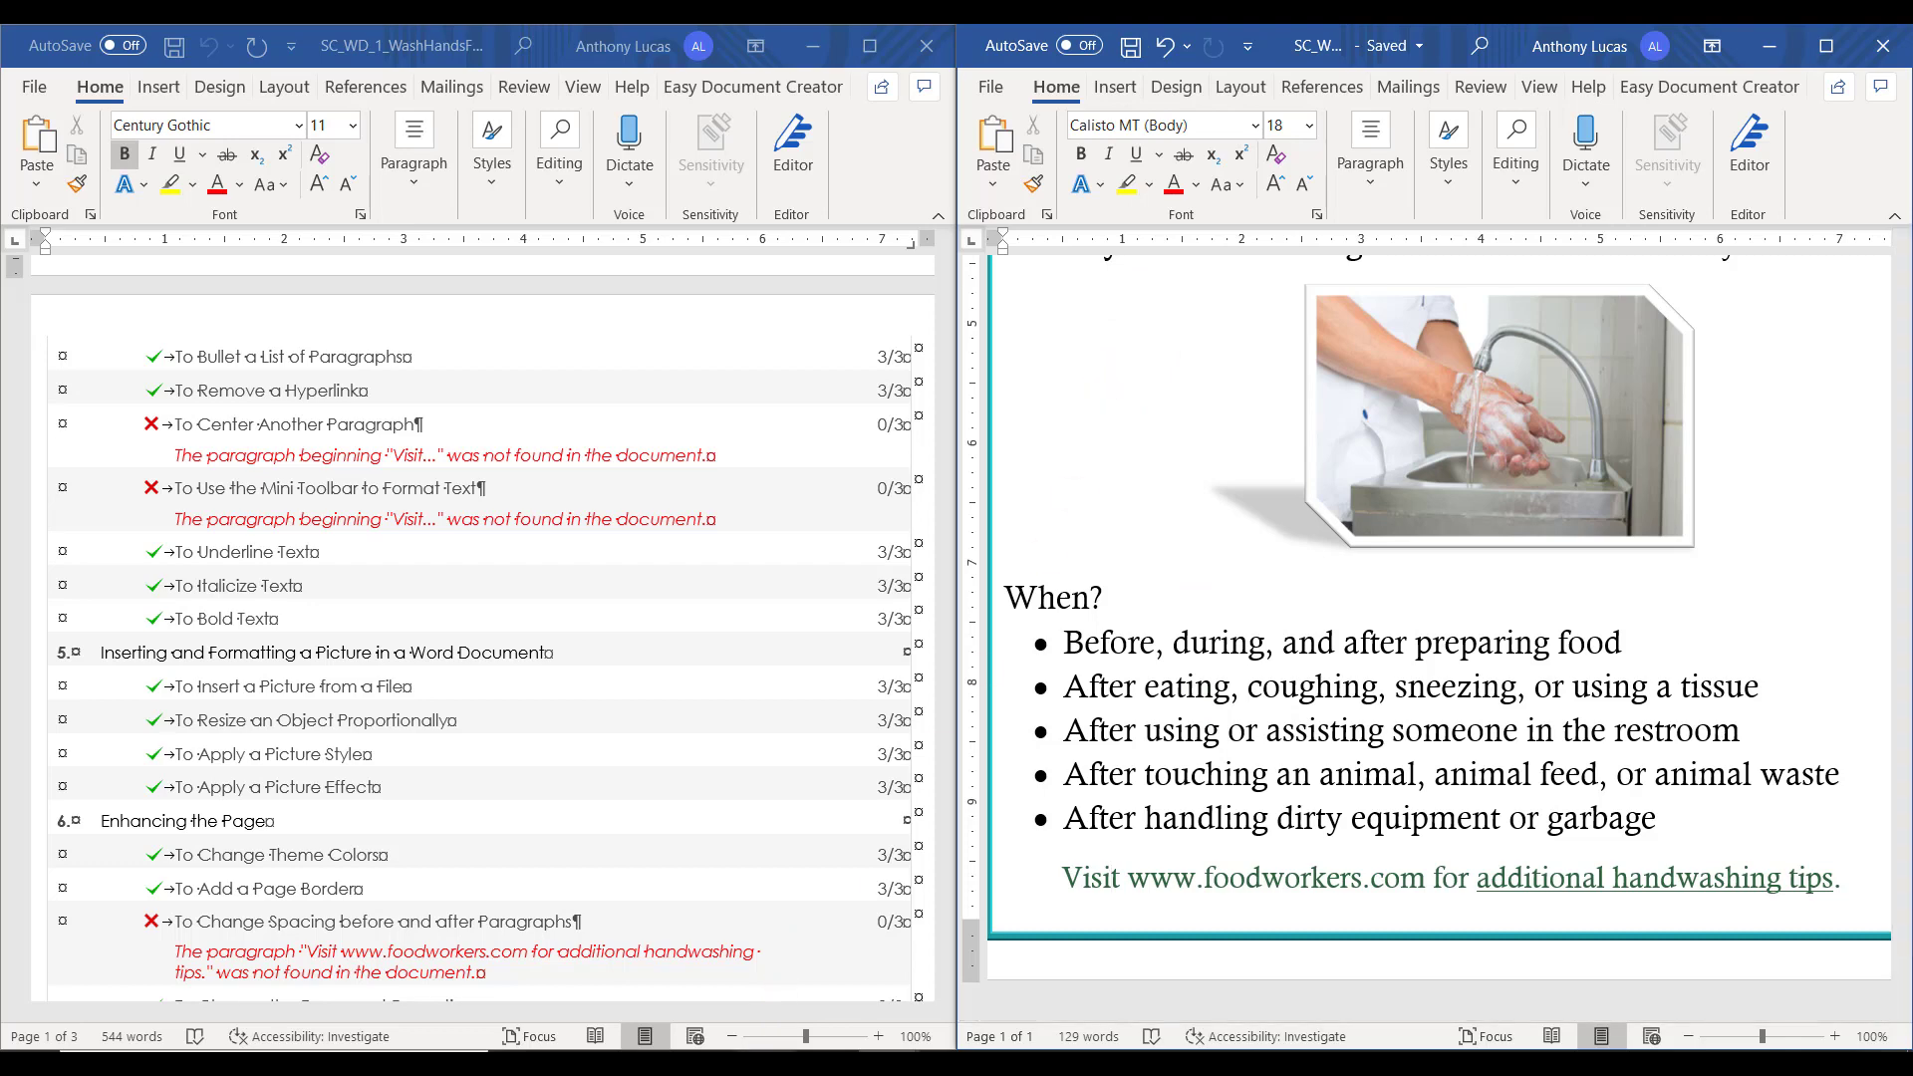
- Switch to the SAM page in Chrome, upload the corrected SC_WD_1_WashHandsFlyerFormatted document from Downloads and resubmit the project for grading
mouse_move(765, 1063)
click(809, 965)
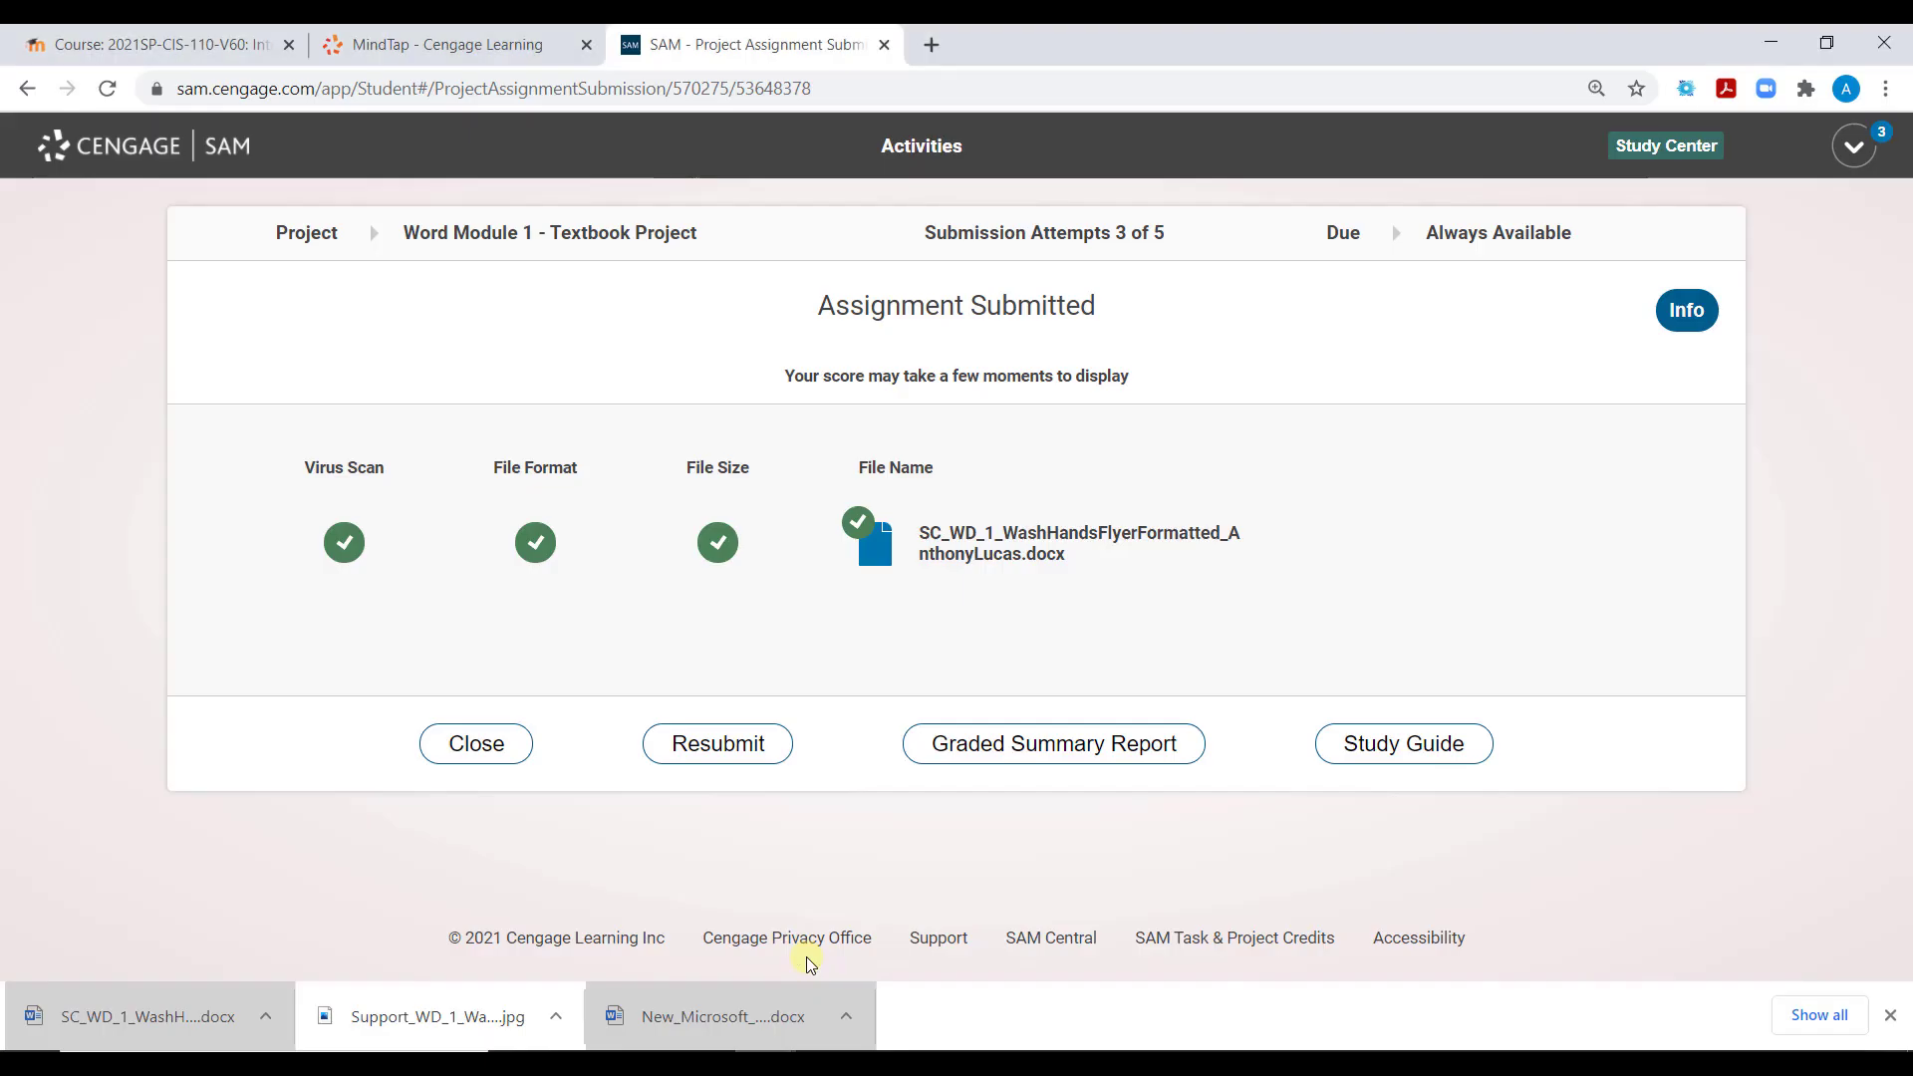
click(778, 750)
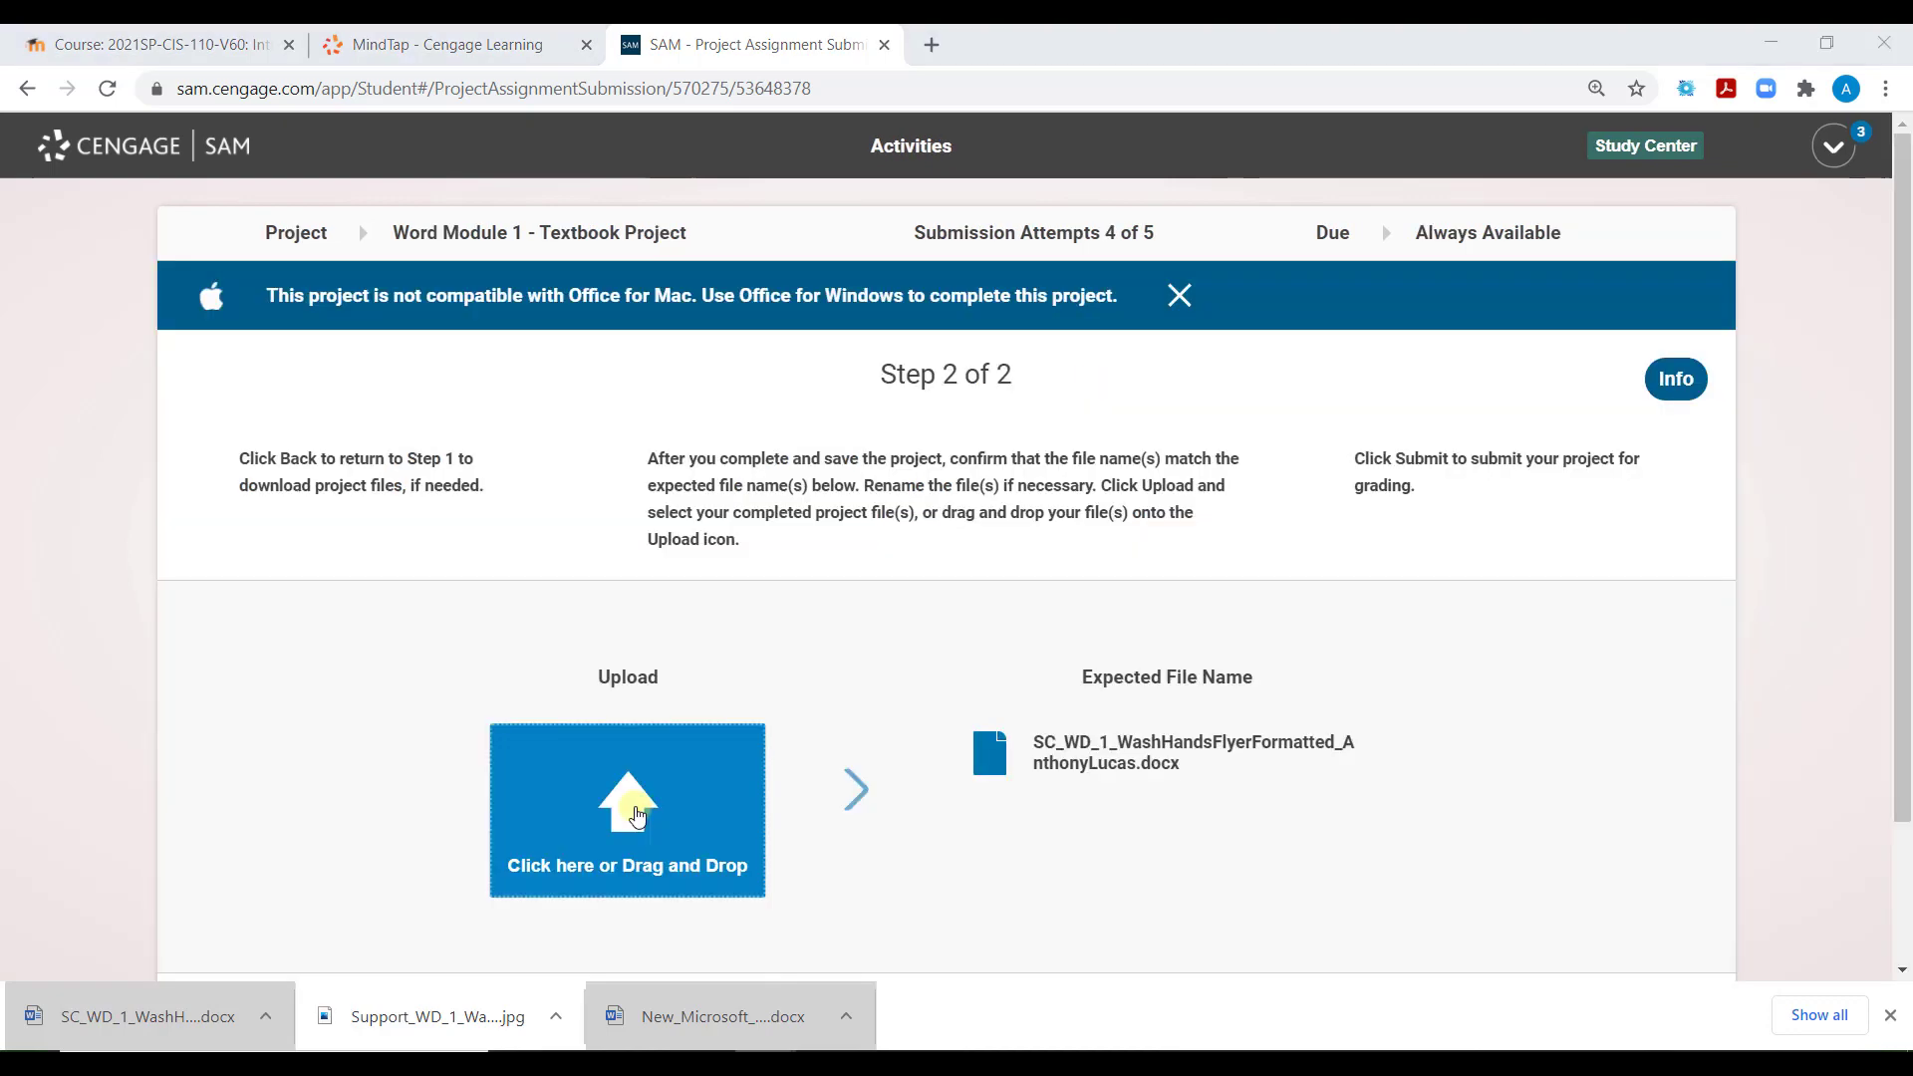
click(635, 805)
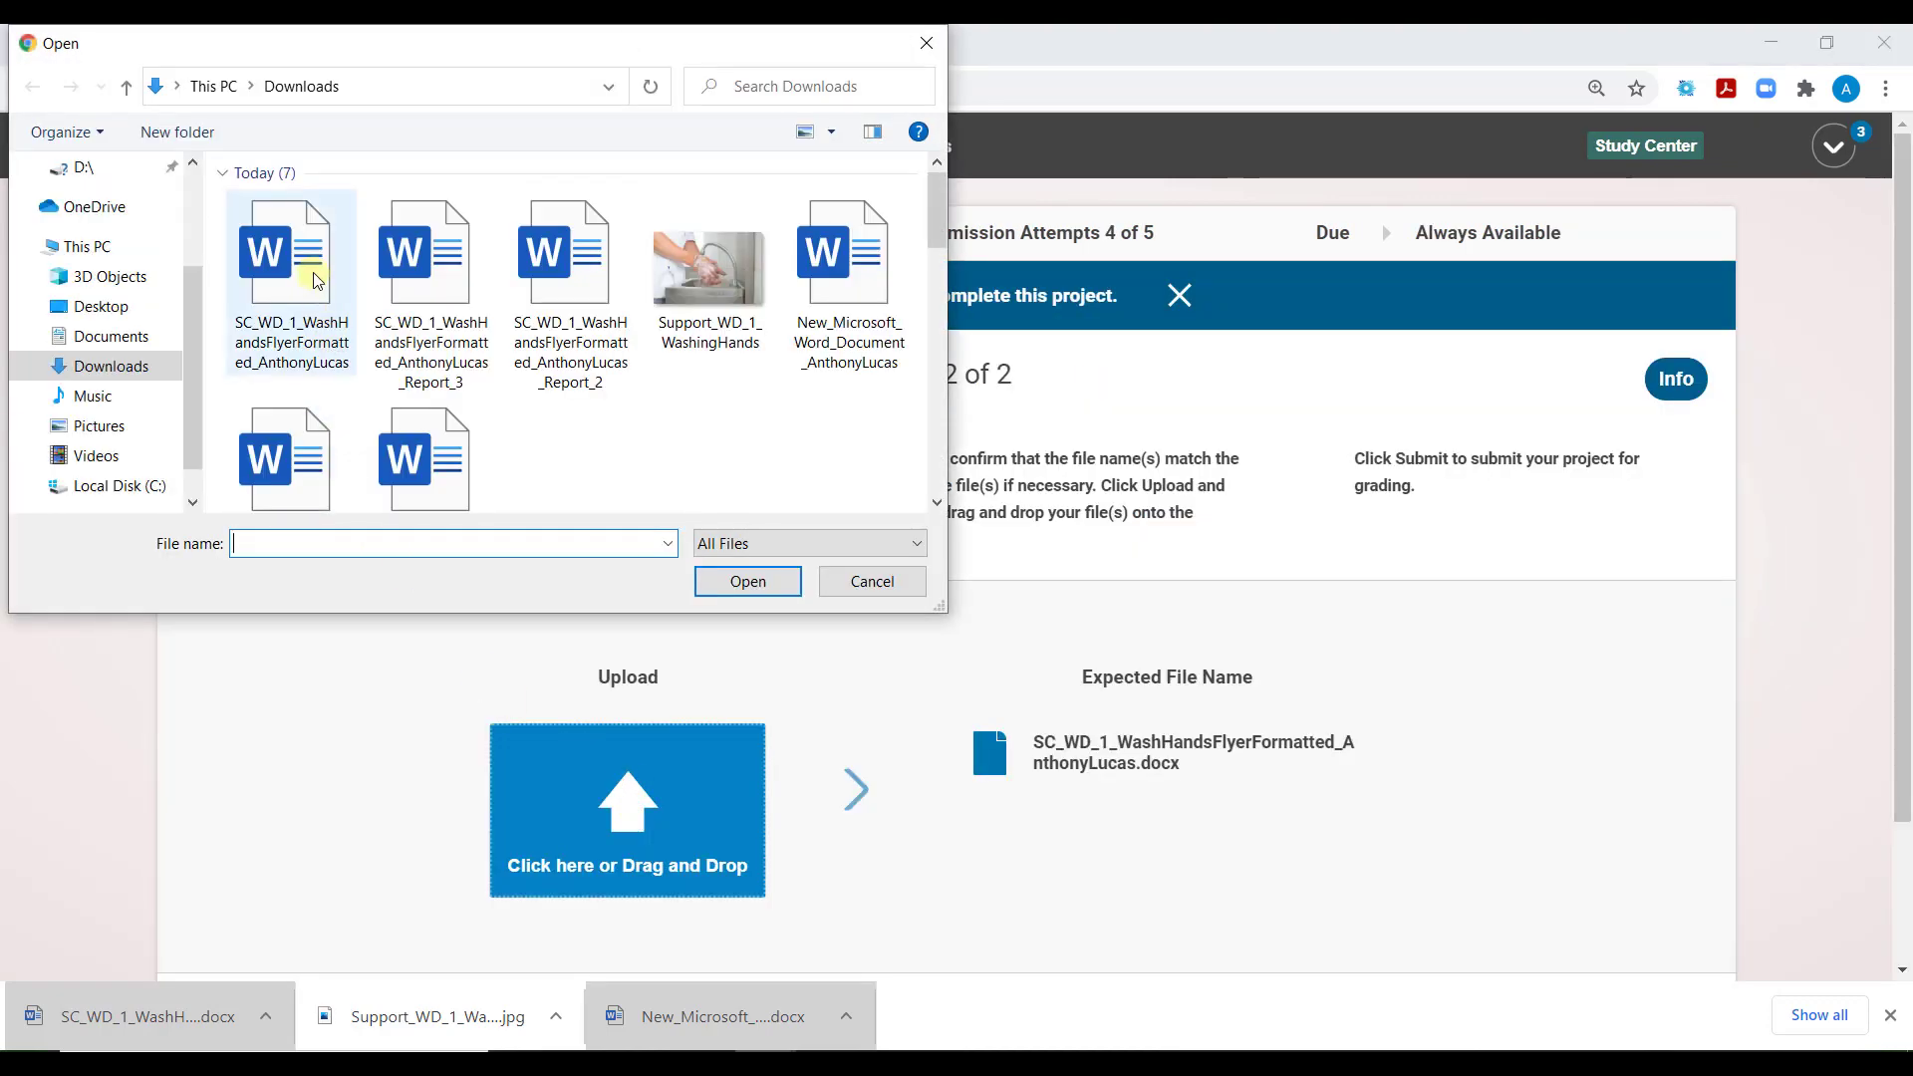
double_click(314, 279)
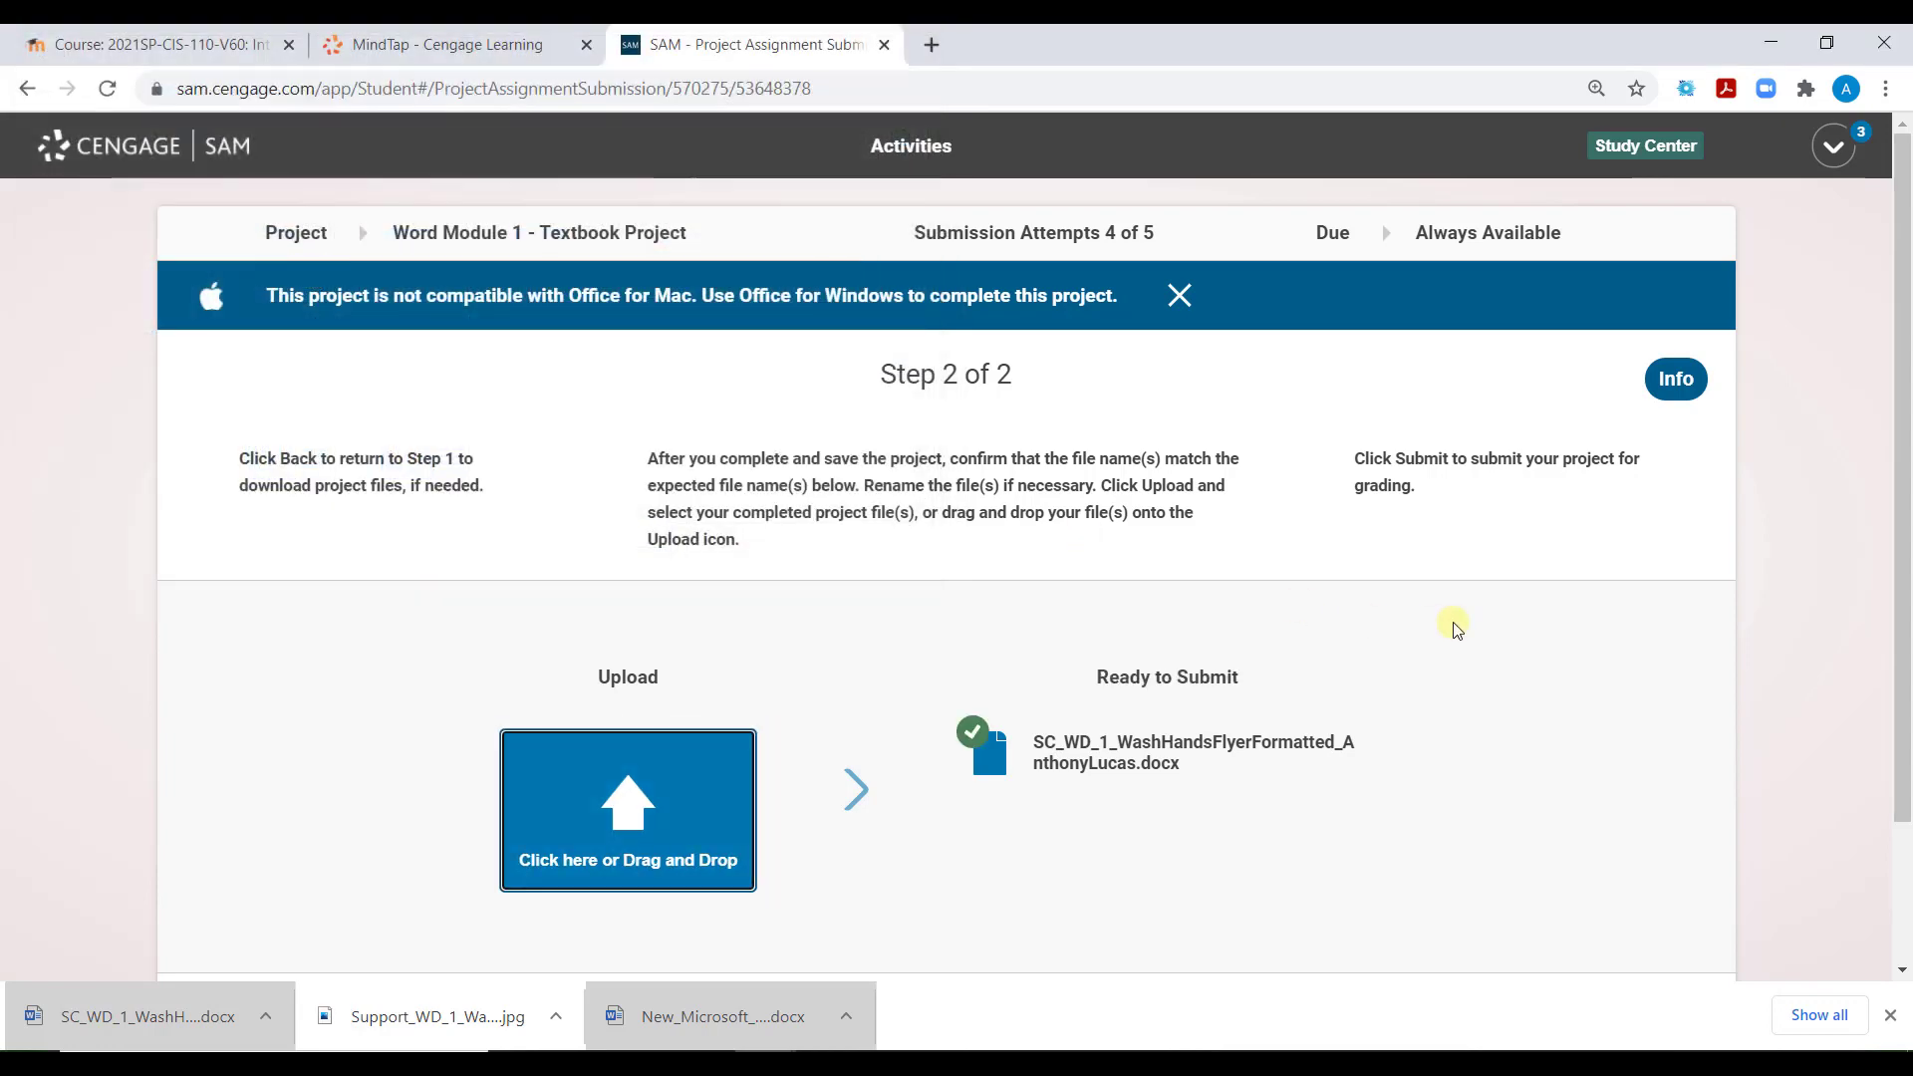
scroll(1338, 746, down, 2)
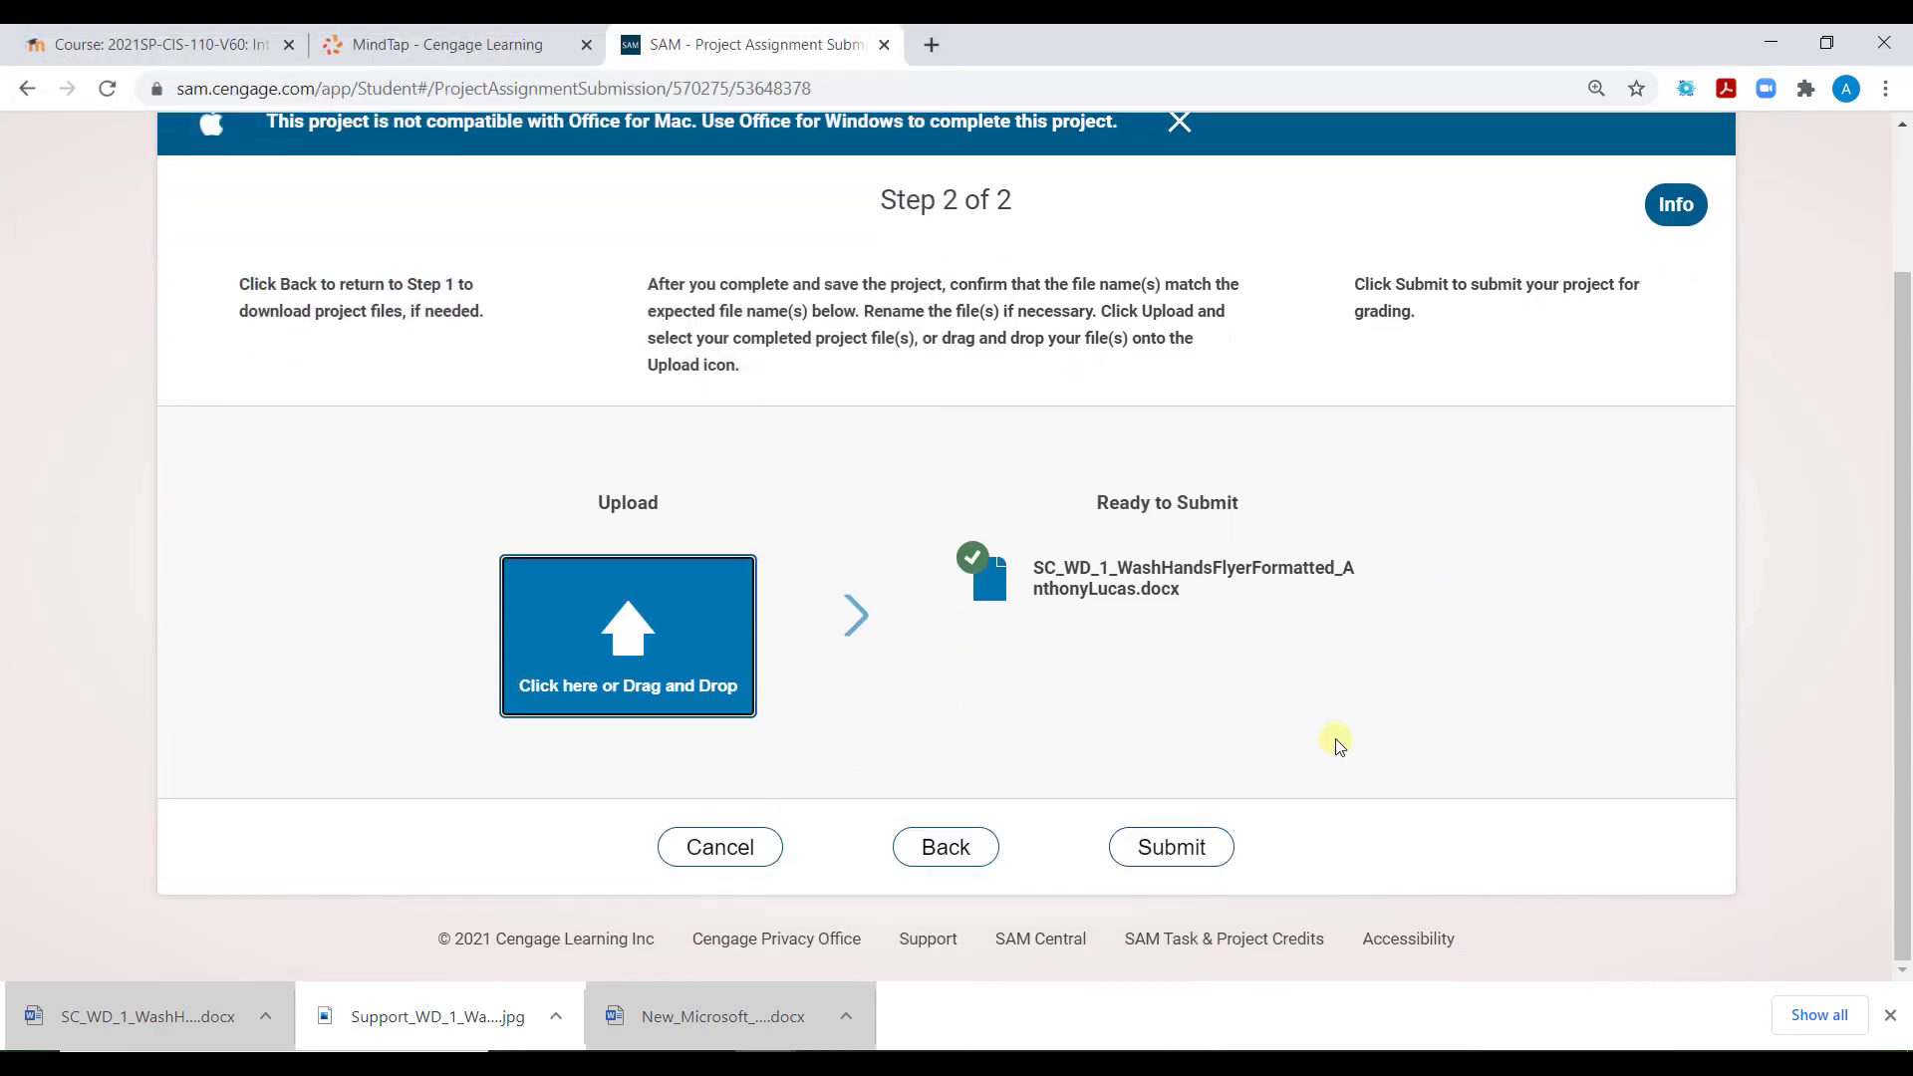
click(1173, 855)
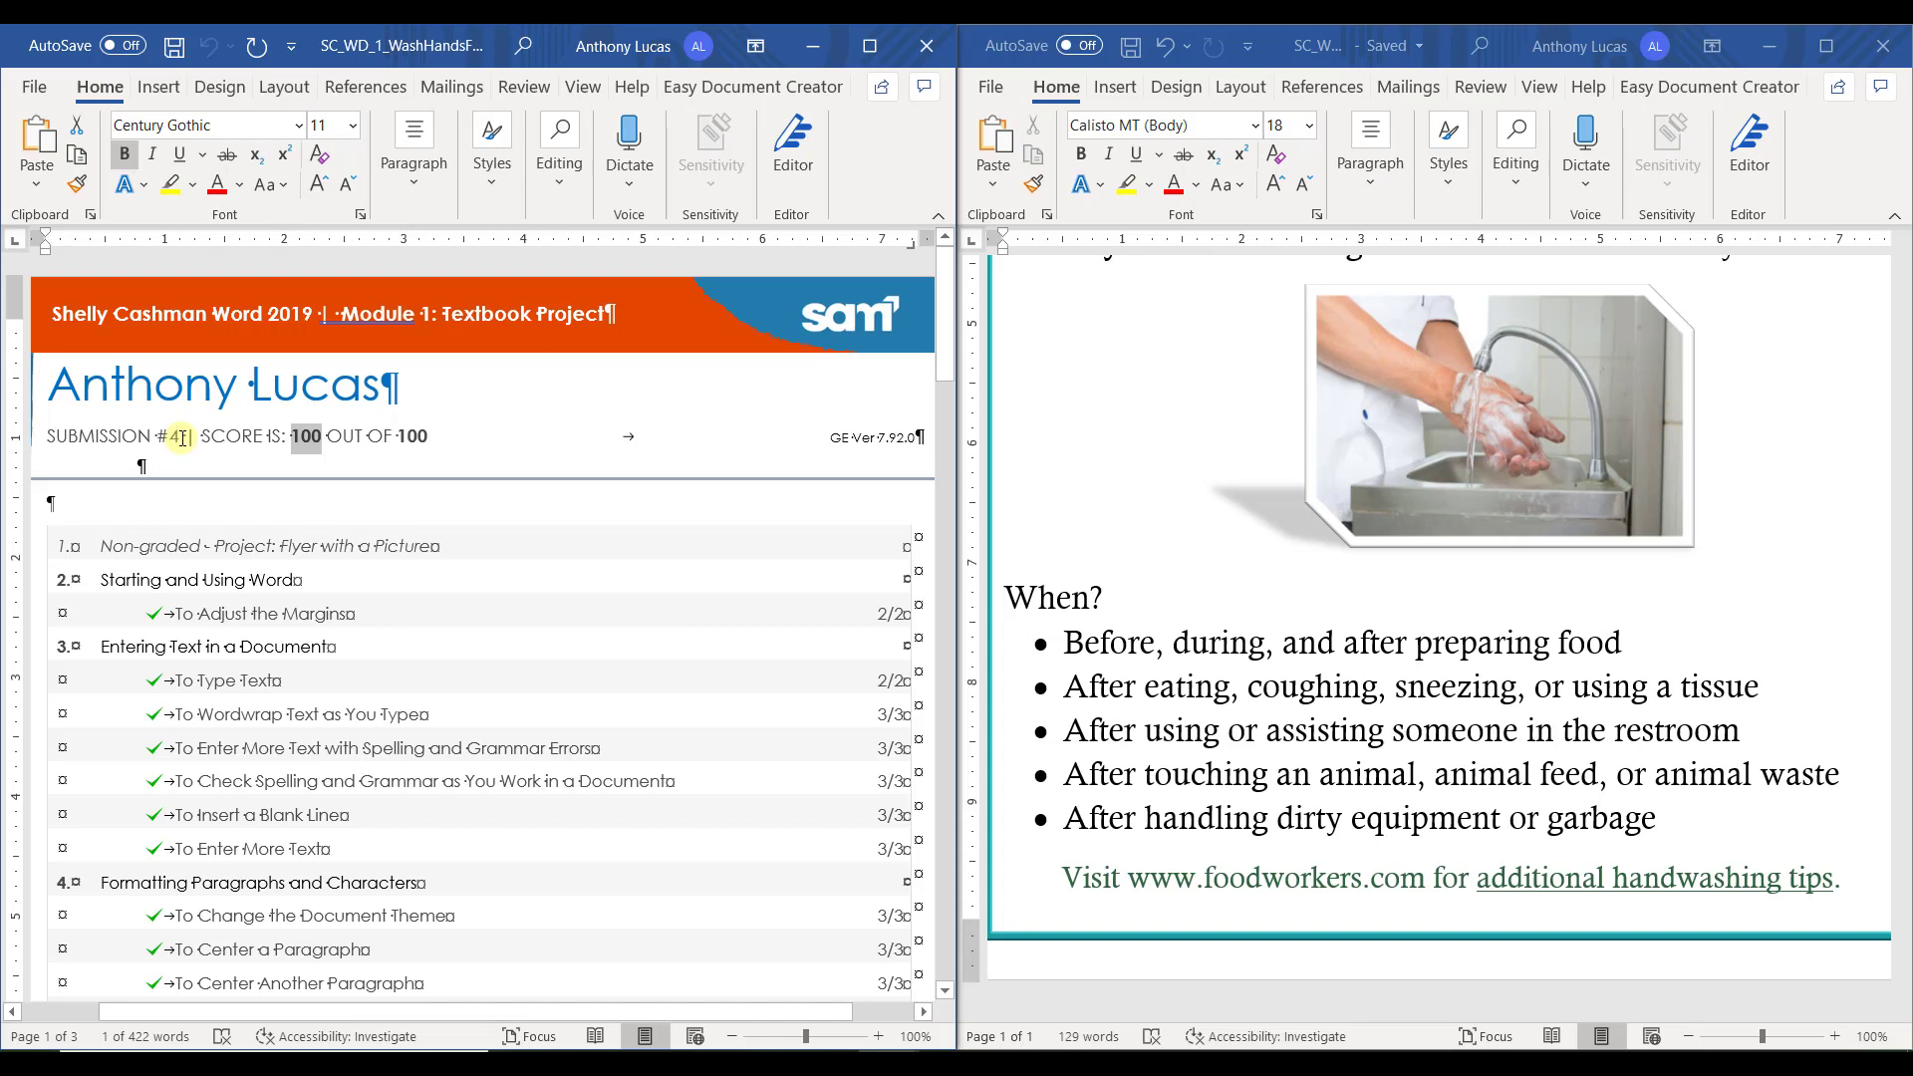
- Check the score and submission number in the heading of the new Graded Summary Report
click(474, 435)
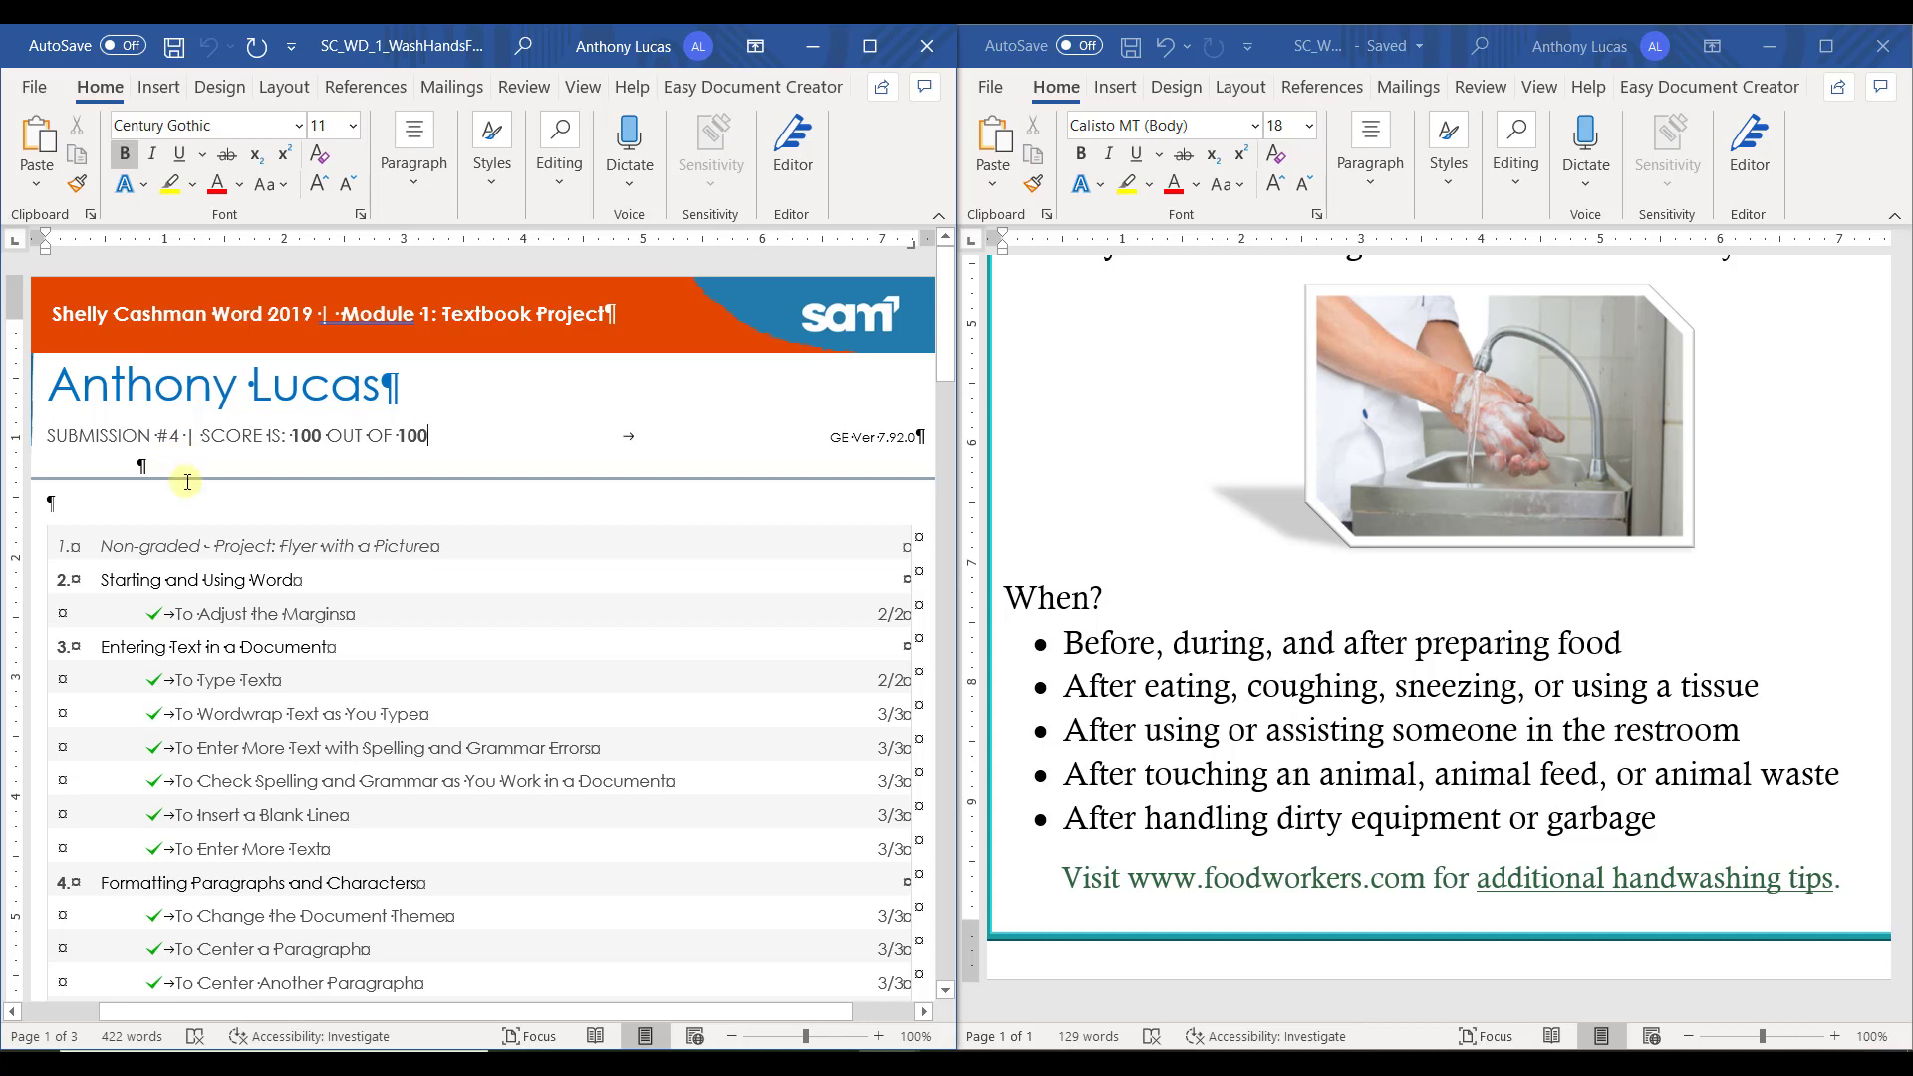
double_click(177, 436)
click(175, 469)
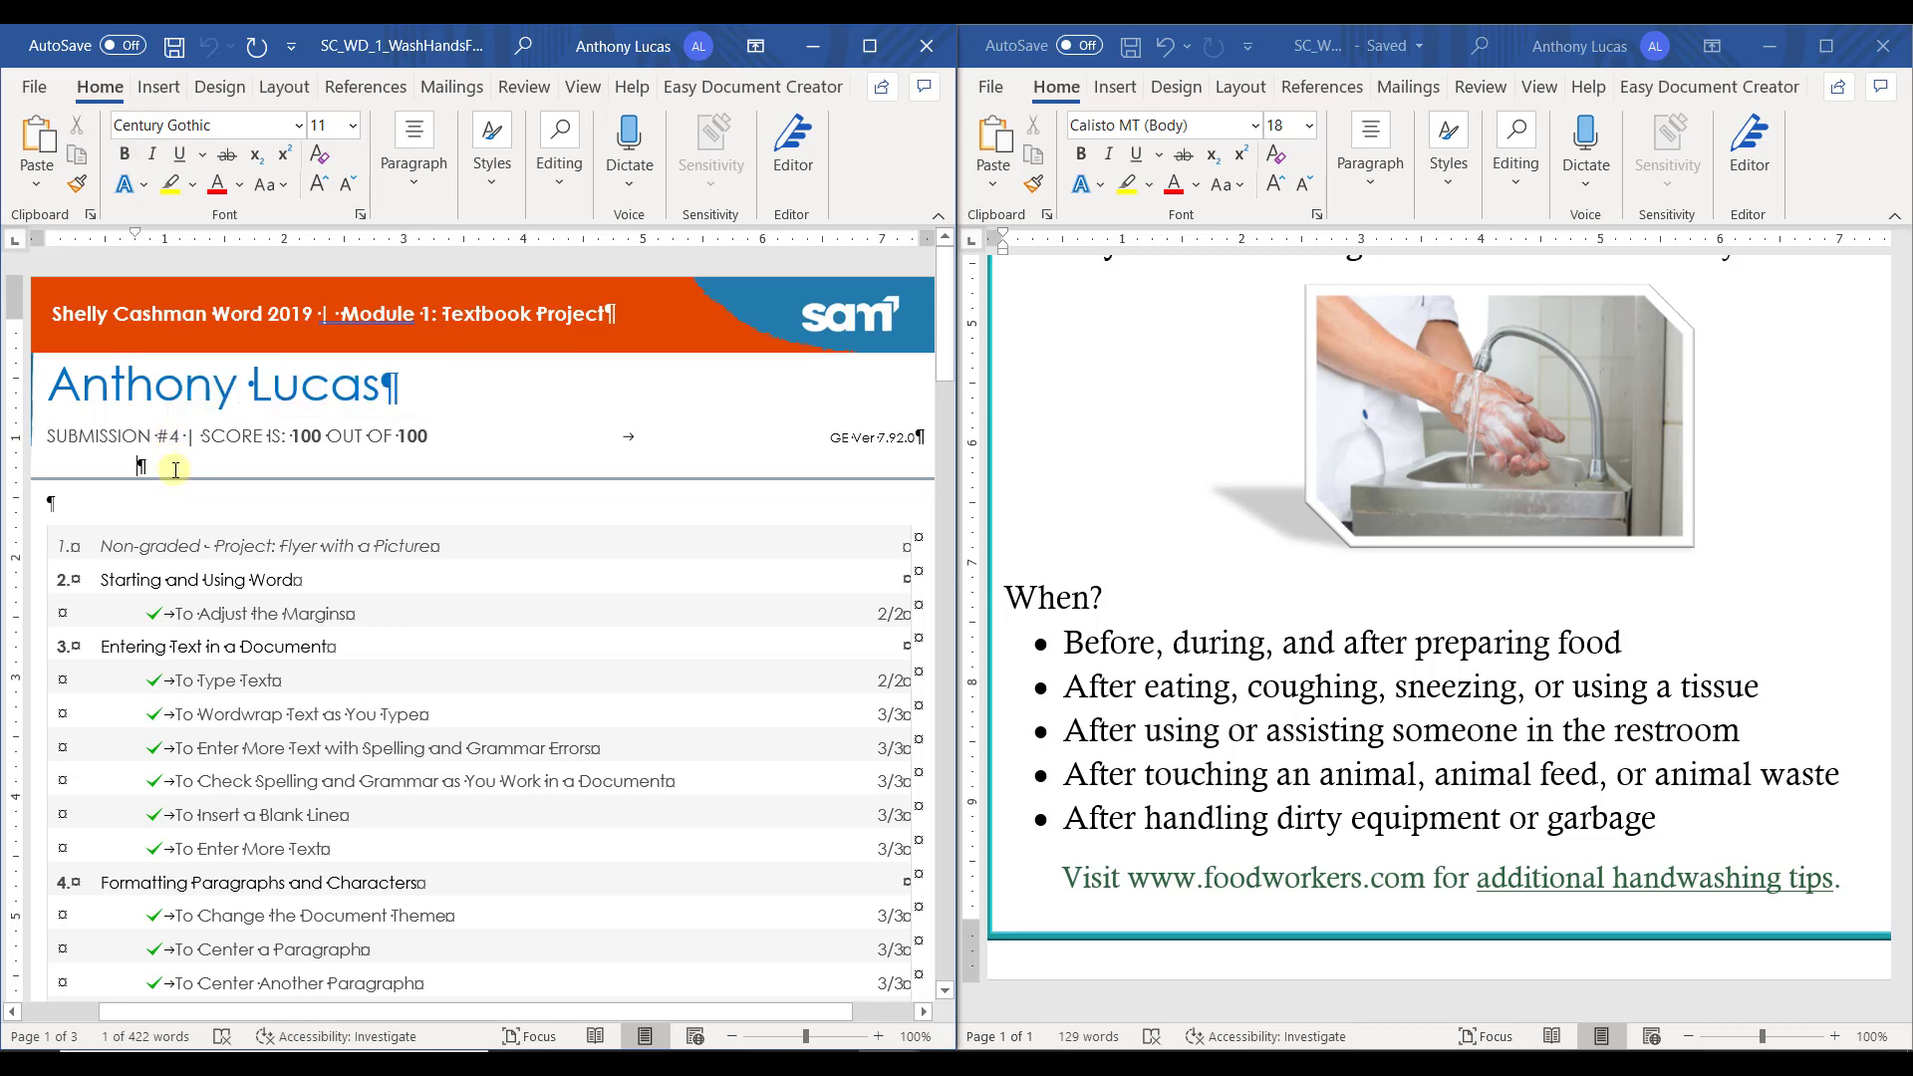